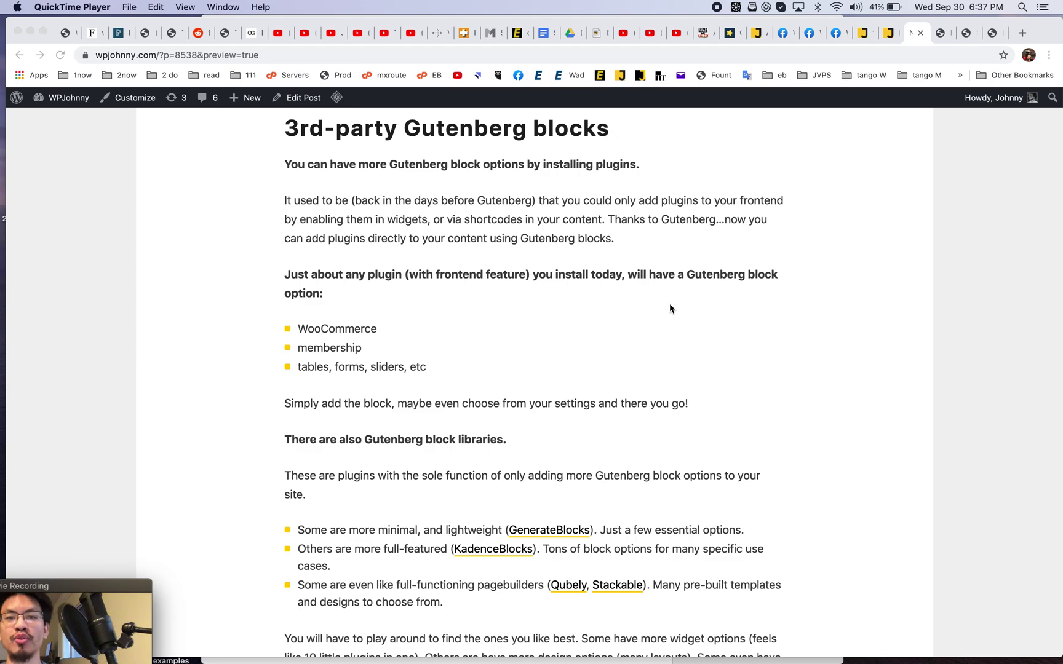
# Bring the browser to the front on the test site's Plugins page showing 7 active plugins
pyautogui.scroll(1, 804, 256)
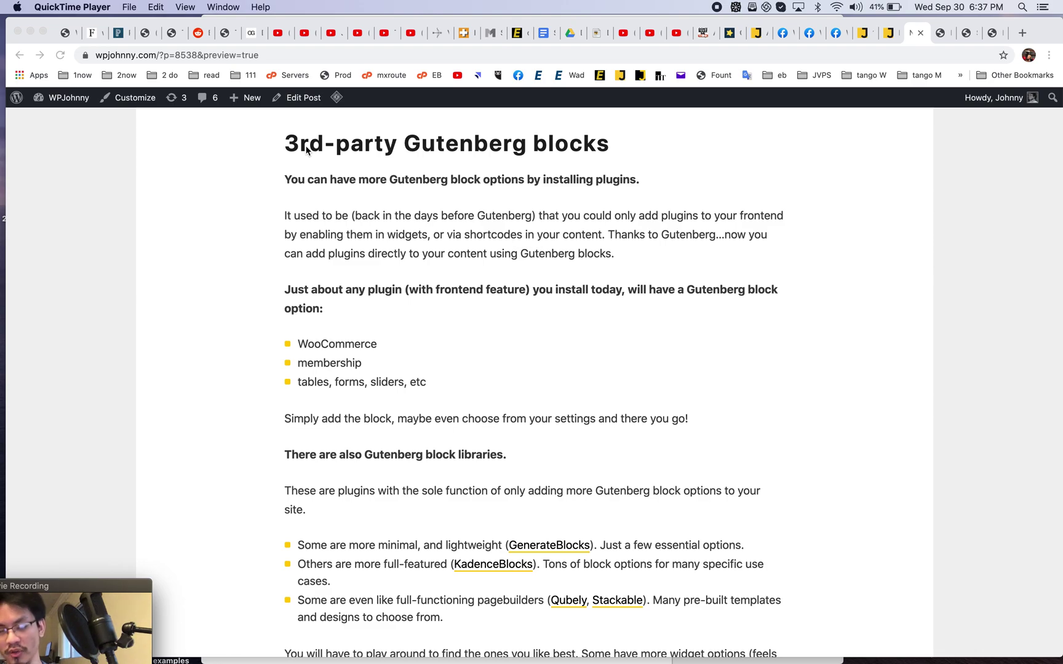
pyautogui.click(287, 146)
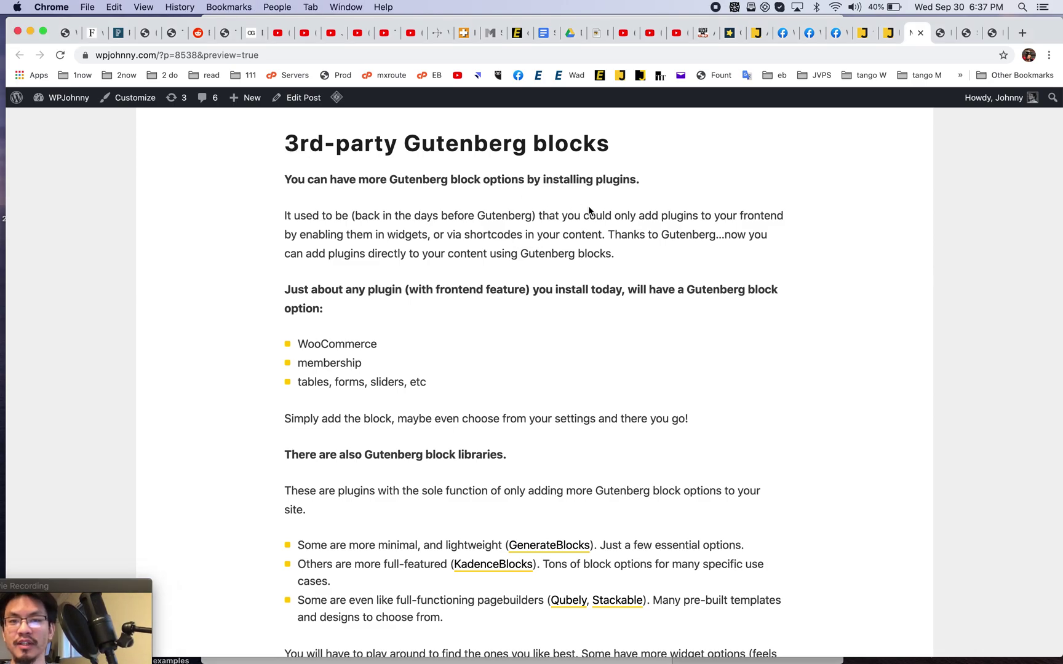
pyautogui.click(939, 42)
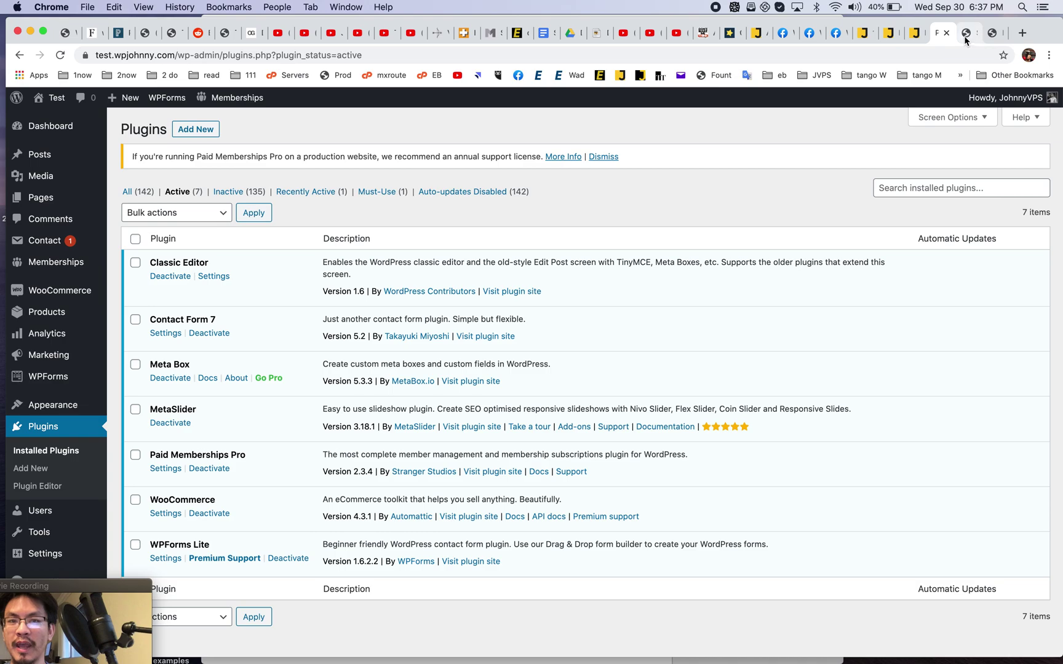
# Deactivate the Classic Editor plugin, then return to the '3rd-party Gutenberg blocks' article tab
pyautogui.scroll(-1, 647, 239)
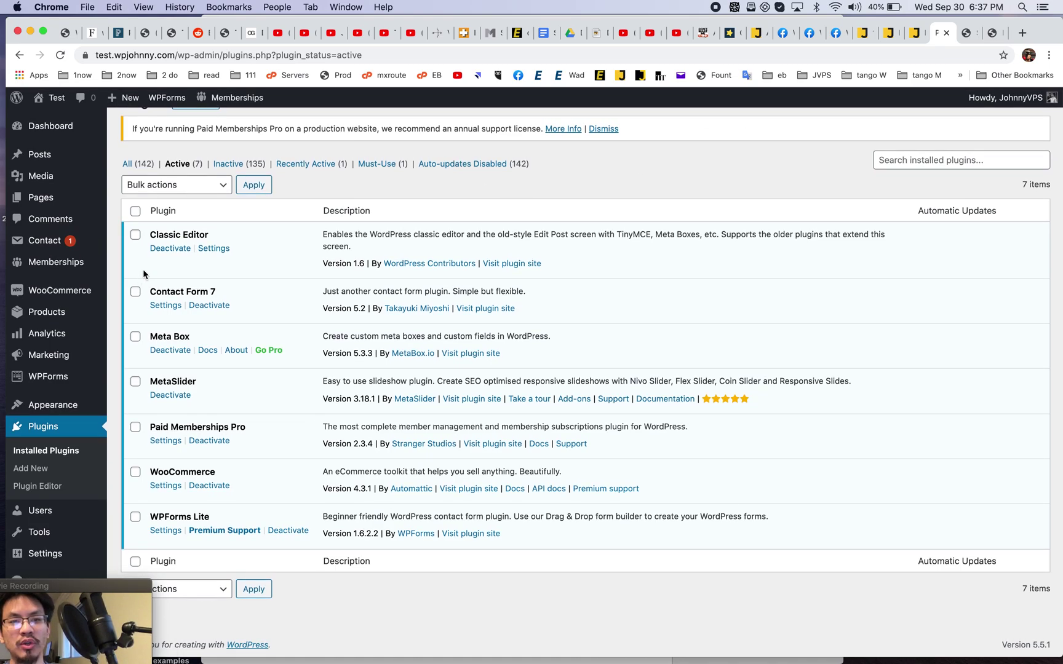
pyautogui.click(174, 249)
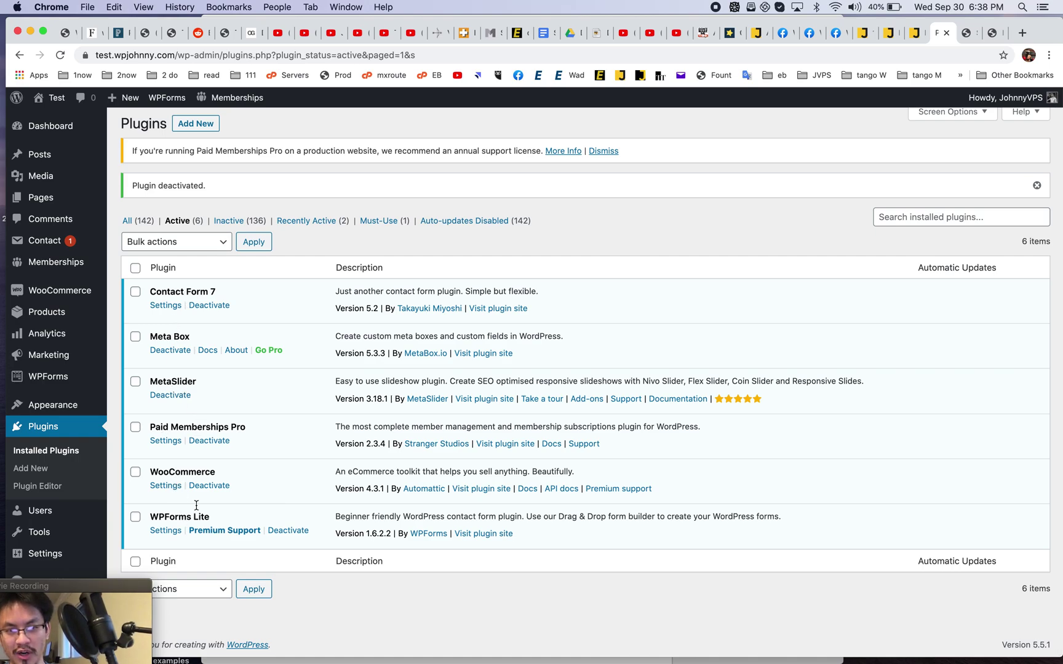
pyautogui.click(917, 34)
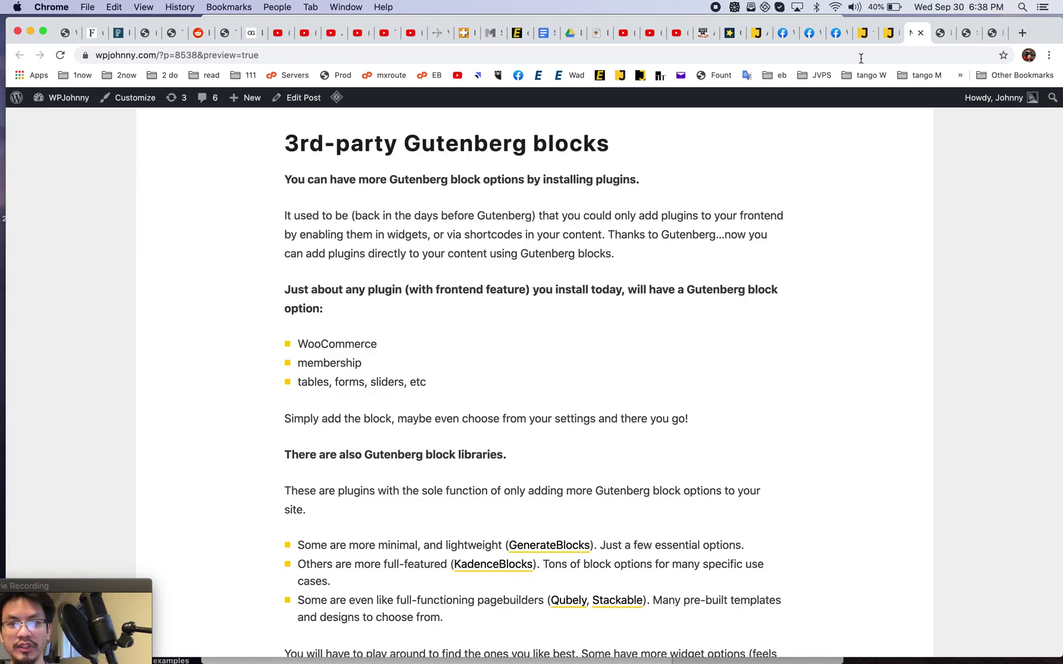
# Go back to the Plugins admin page and start a new page from Pages > Add New
pyautogui.moveTo(316, 364); pyautogui.dragTo(375, 369)
pyautogui.click(317, 382)
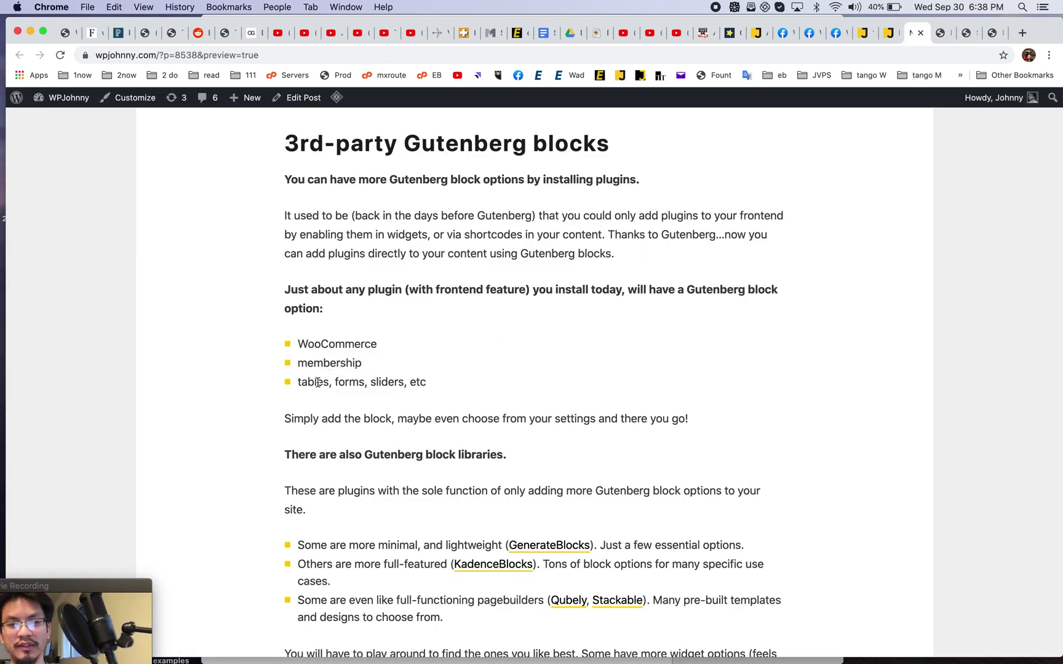
pyautogui.click(946, 42)
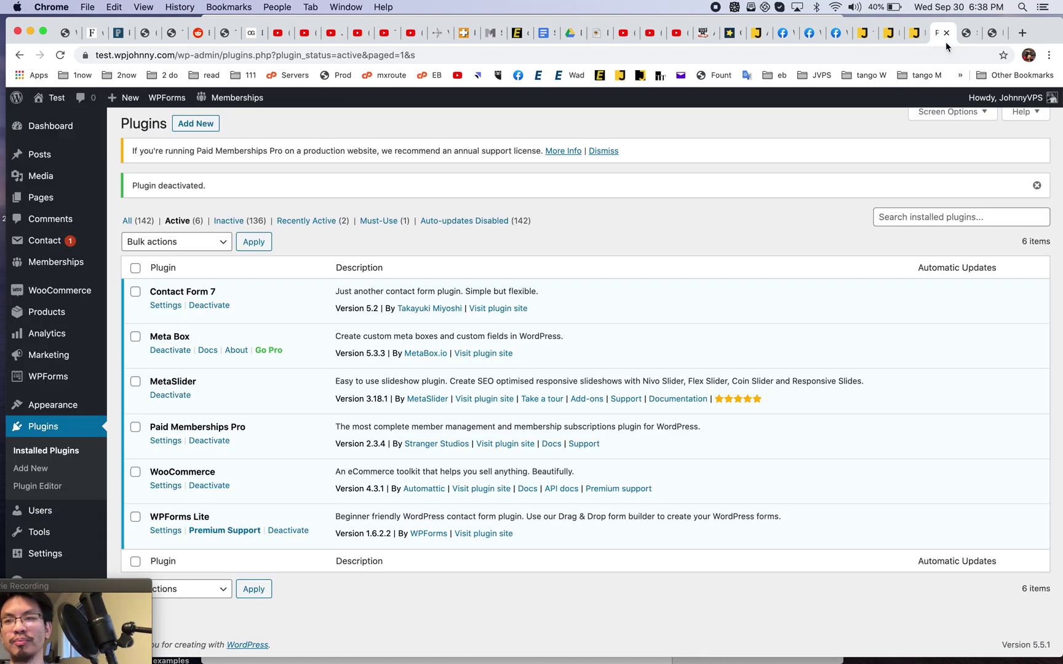
pyautogui.click(963, 38)
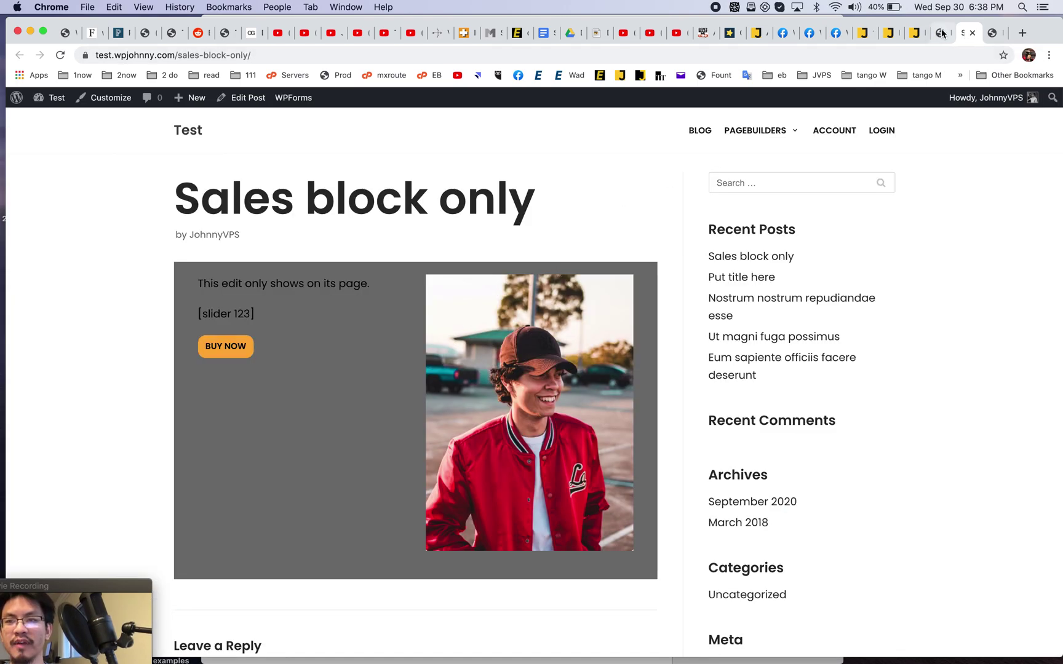
pyautogui.click(941, 33)
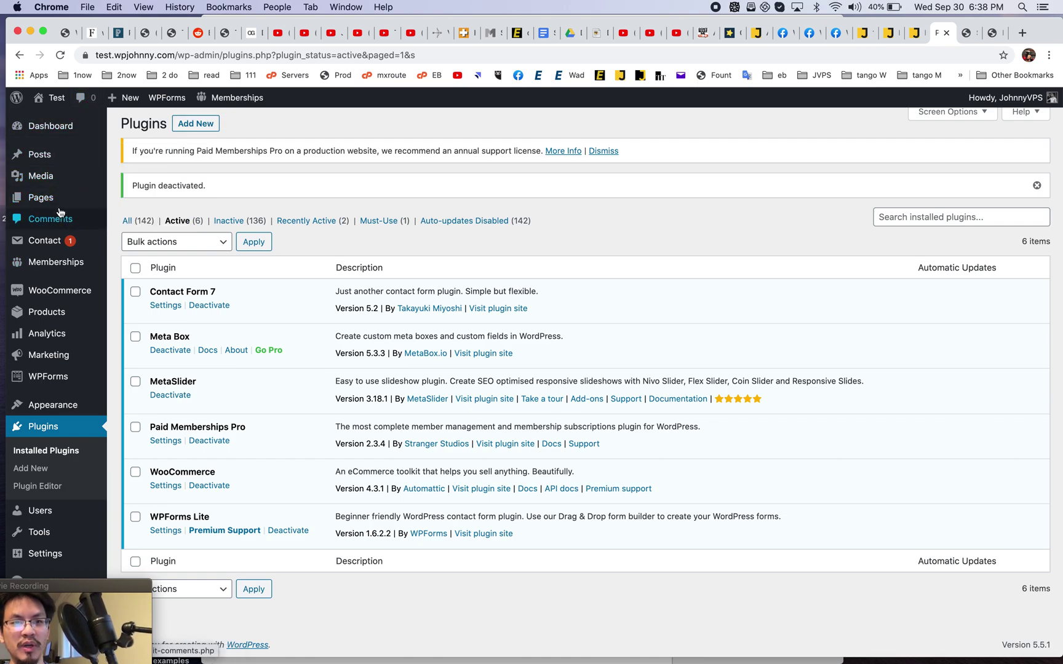
pyautogui.moveTo(55, 199)
pyautogui.click(142, 228)
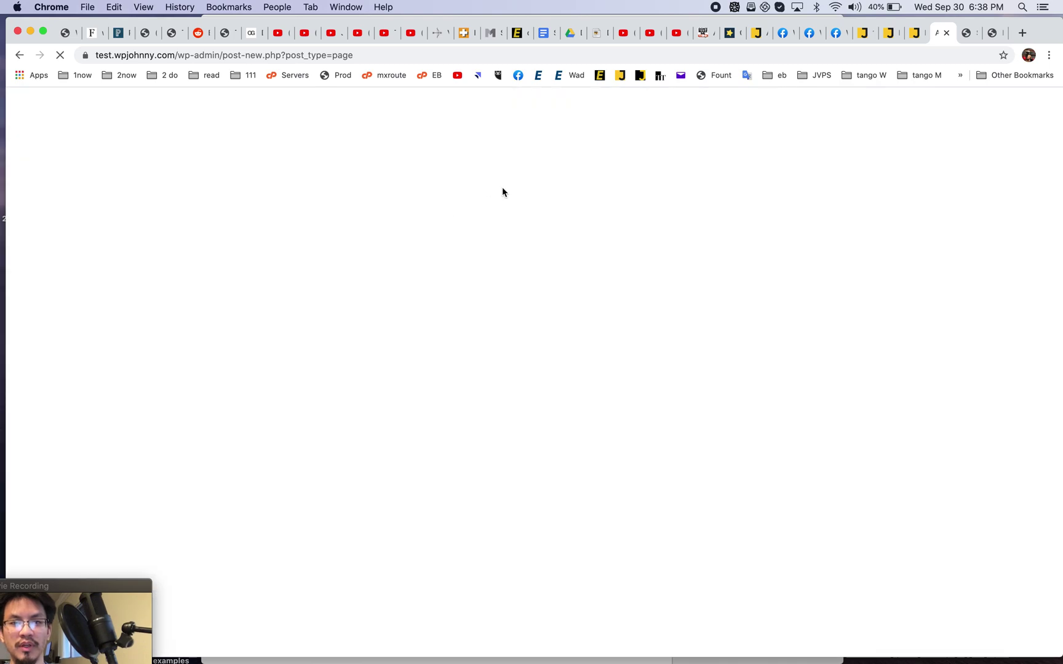
# Title the new page '3rd party blocks' and publish it
pyautogui.write('3rd party')
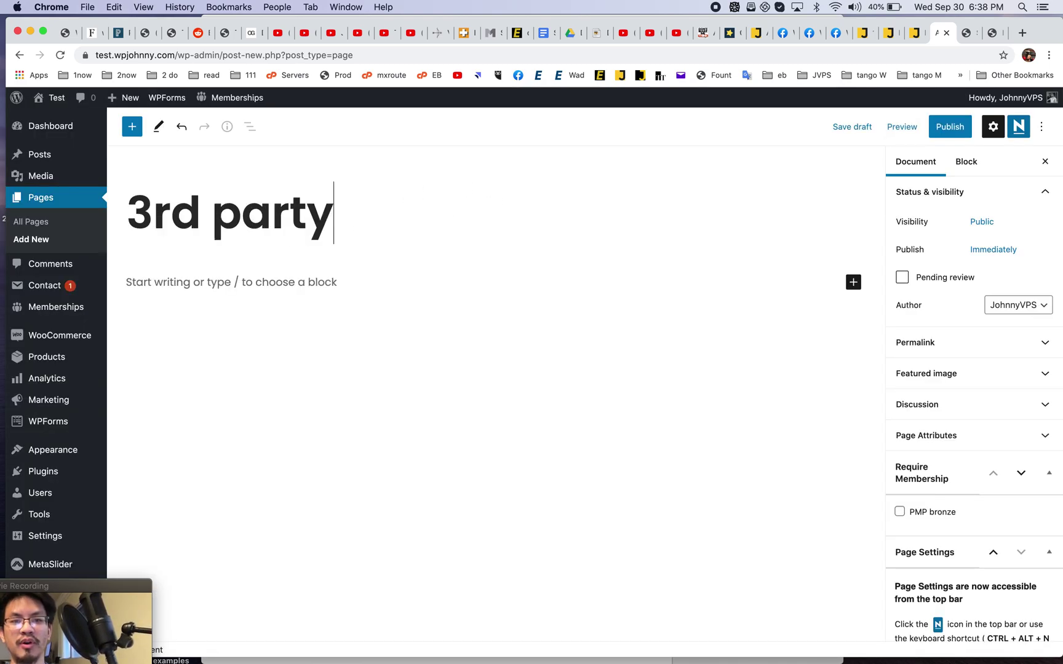
pyautogui.write(' blocks')
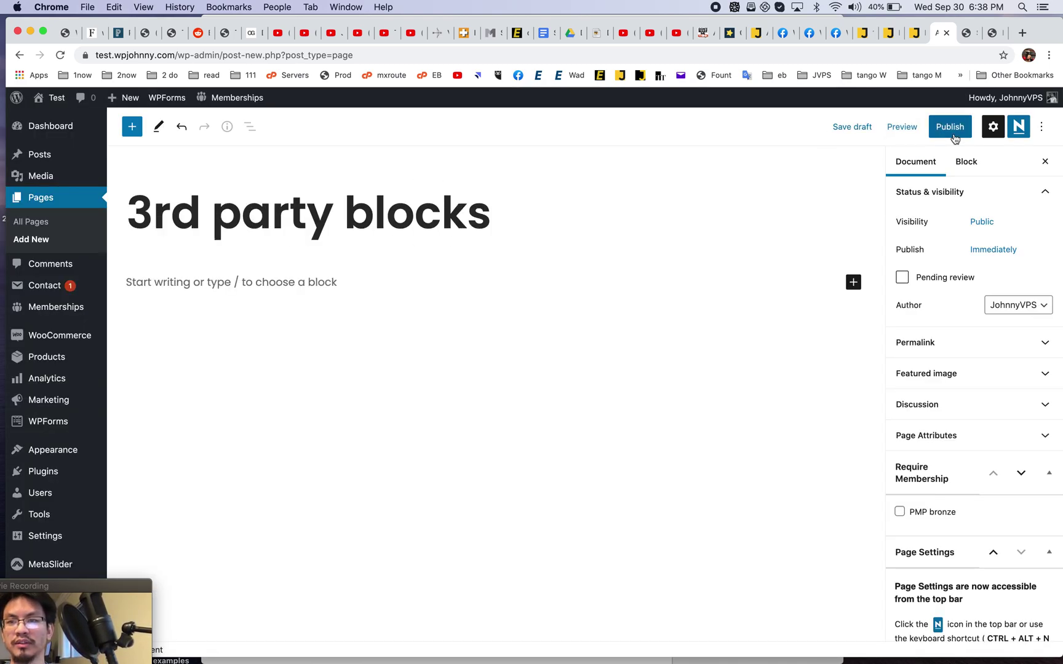
pyautogui.click(951, 132)
pyautogui.click(933, 126)
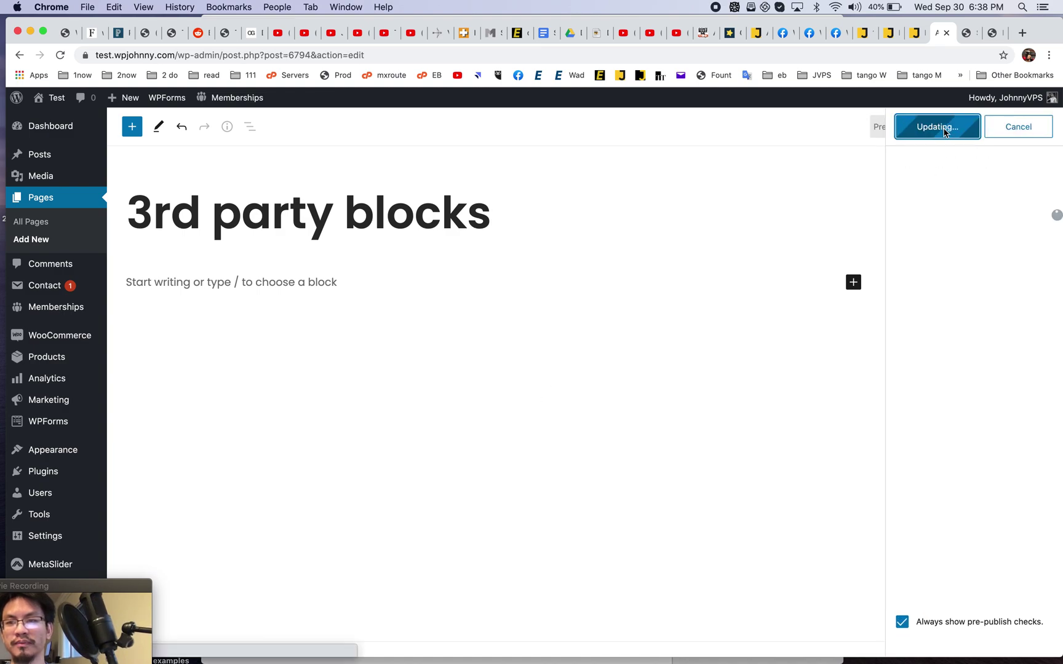
# Open the full block library from the empty paragraph below the title
pyautogui.click(323, 281)
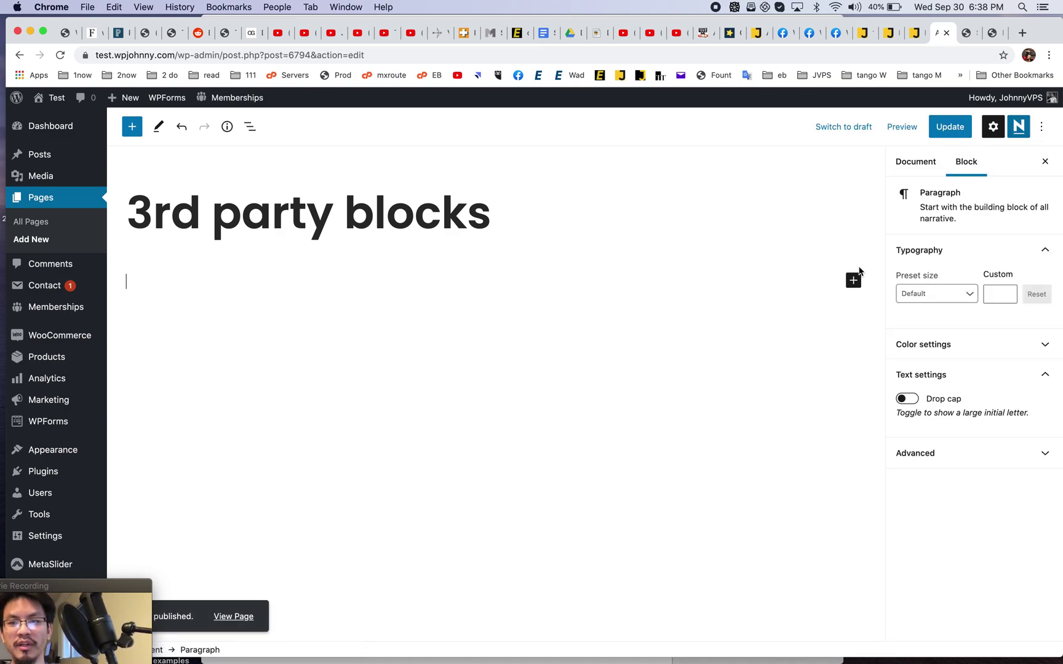
pyautogui.click(854, 282)
pyautogui.click(754, 510)
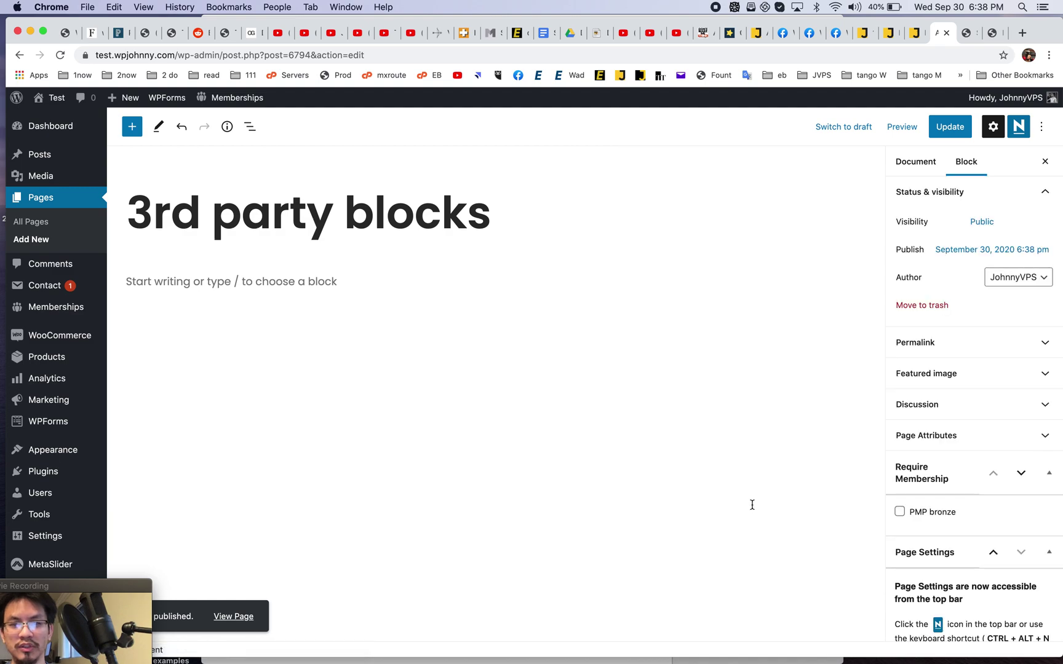
# Insert the Paid Memberships Pro Membership Account Page block, with an empty paragraph below it
pyautogui.scroll(-10, 222, 484)
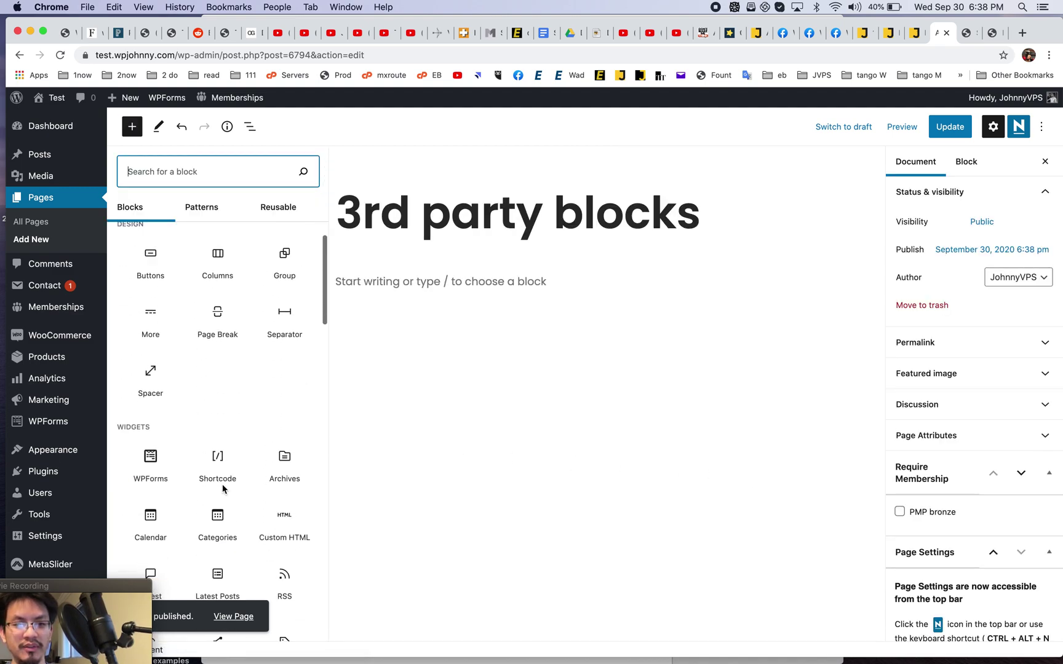
pyautogui.scroll(-15, 223, 489)
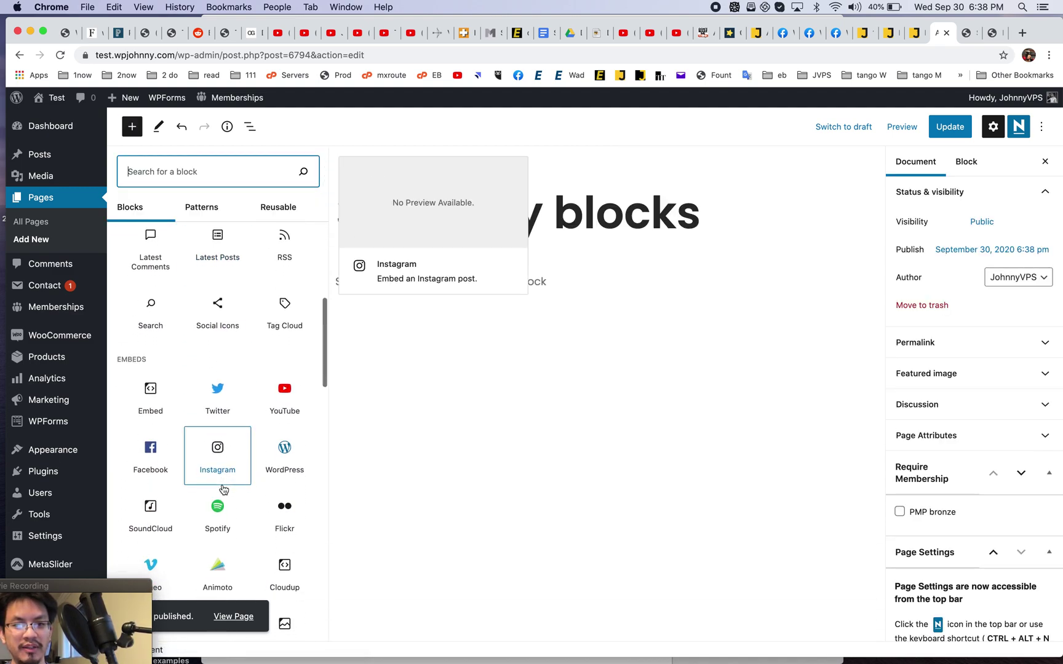
pyautogui.scroll(-12, 223, 489)
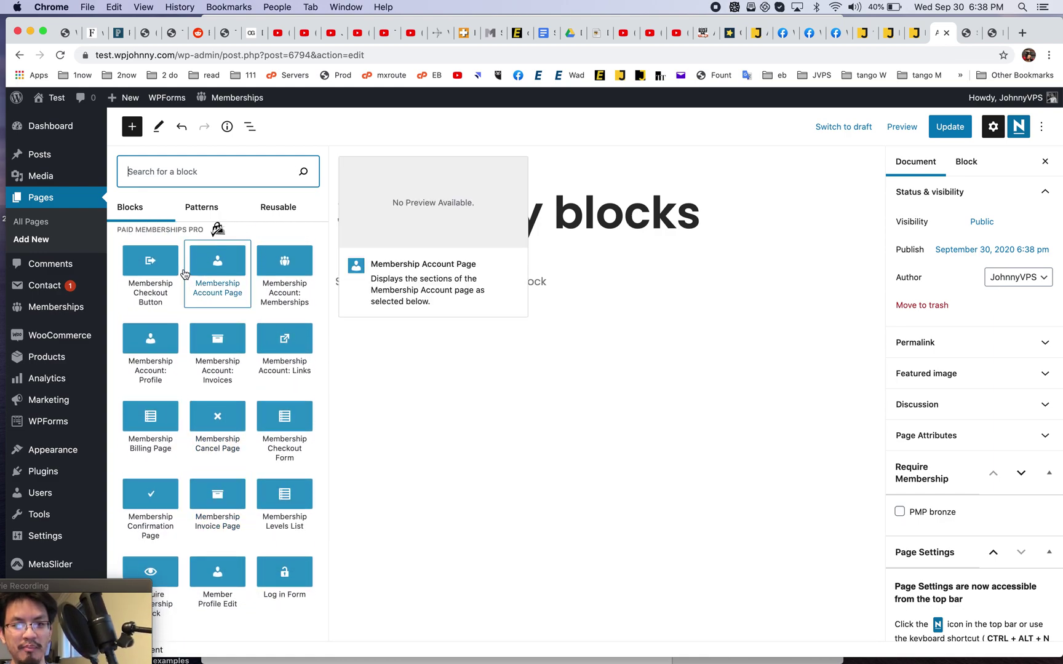
pyautogui.scroll(1, 184, 271)
pyautogui.scroll(-3, 219, 430)
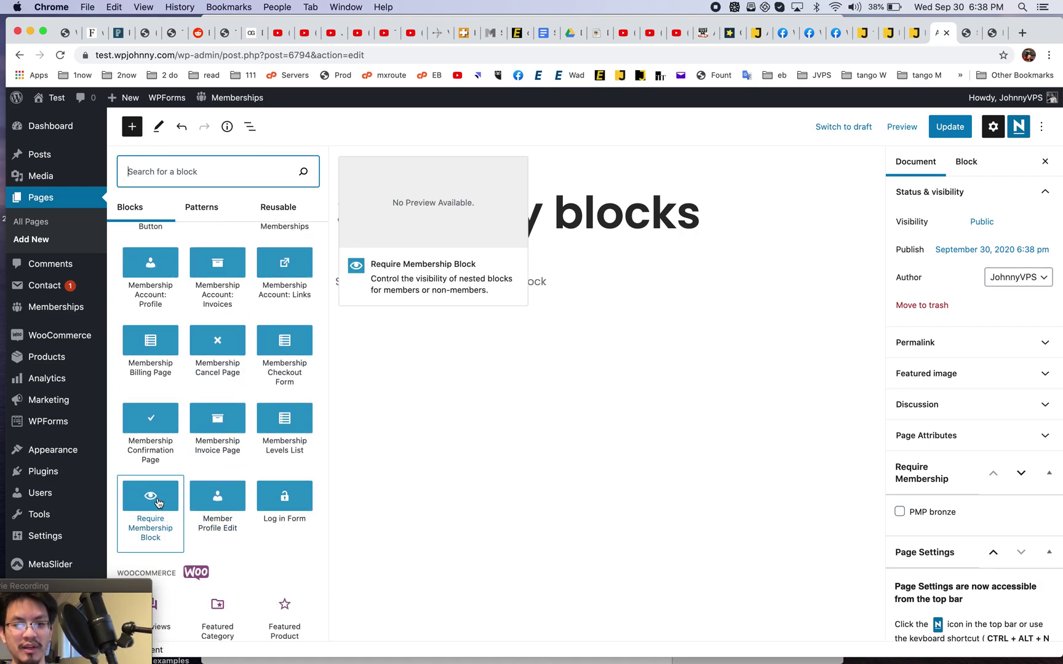
pyautogui.scroll(2, 159, 353)
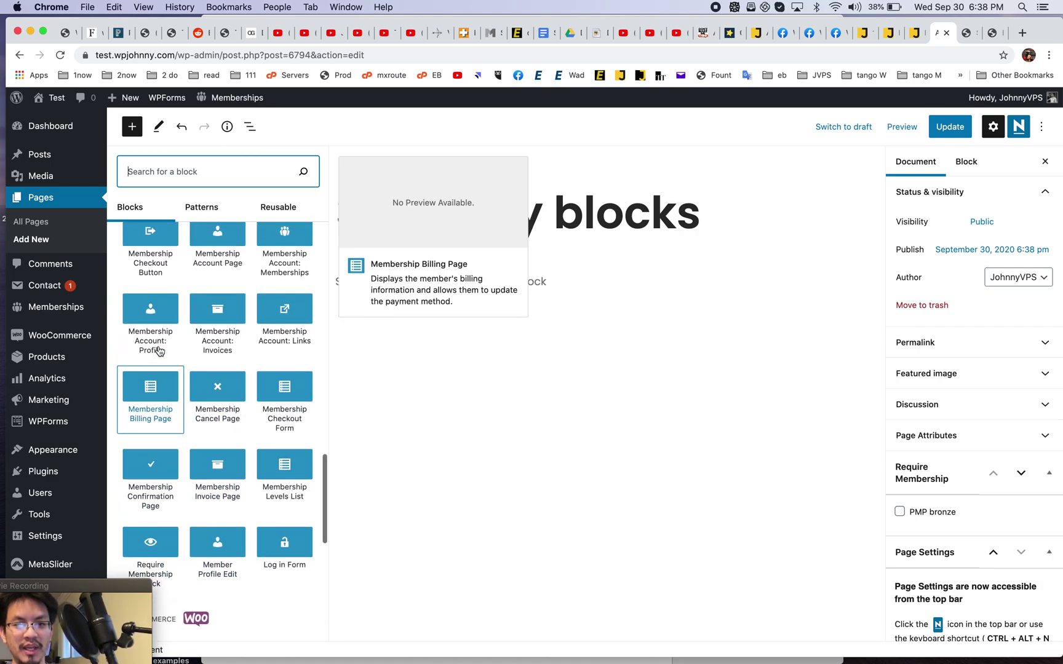
pyautogui.scroll(3, 159, 351)
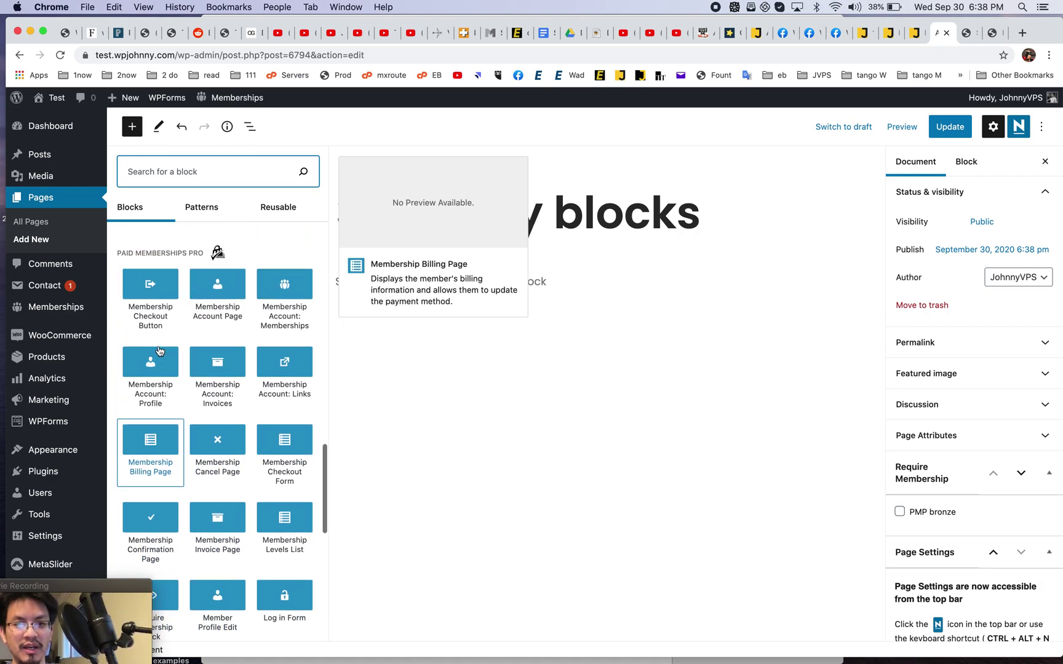
pyautogui.click(229, 317)
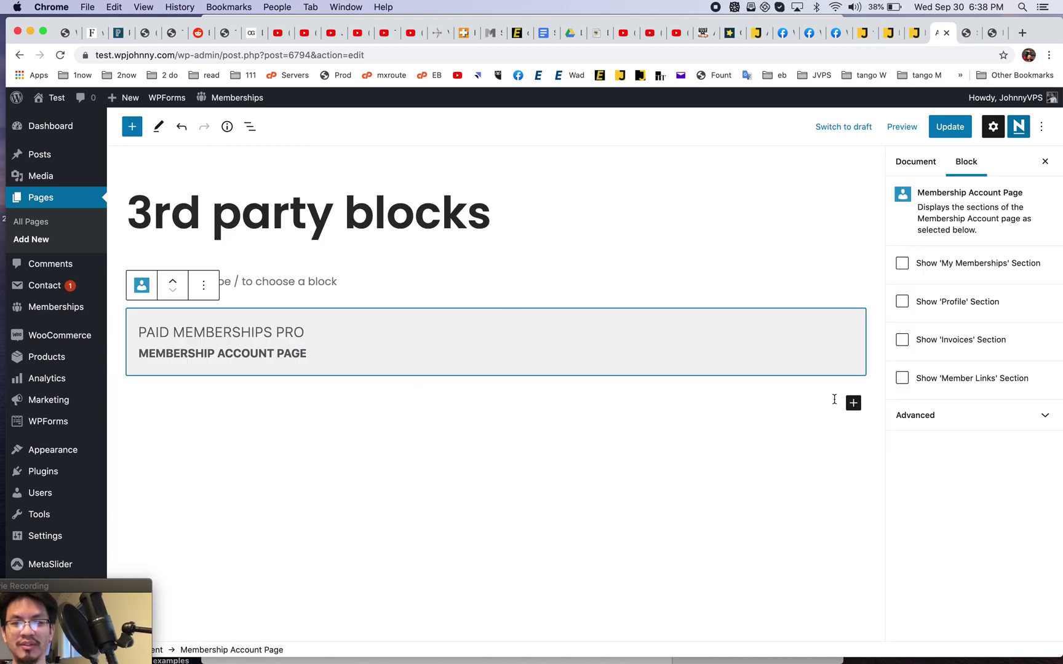
pyautogui.click(835, 400)
# Insert a WooCommerce Newest Products block below the Membership Account Page block
pyautogui.click(853, 402)
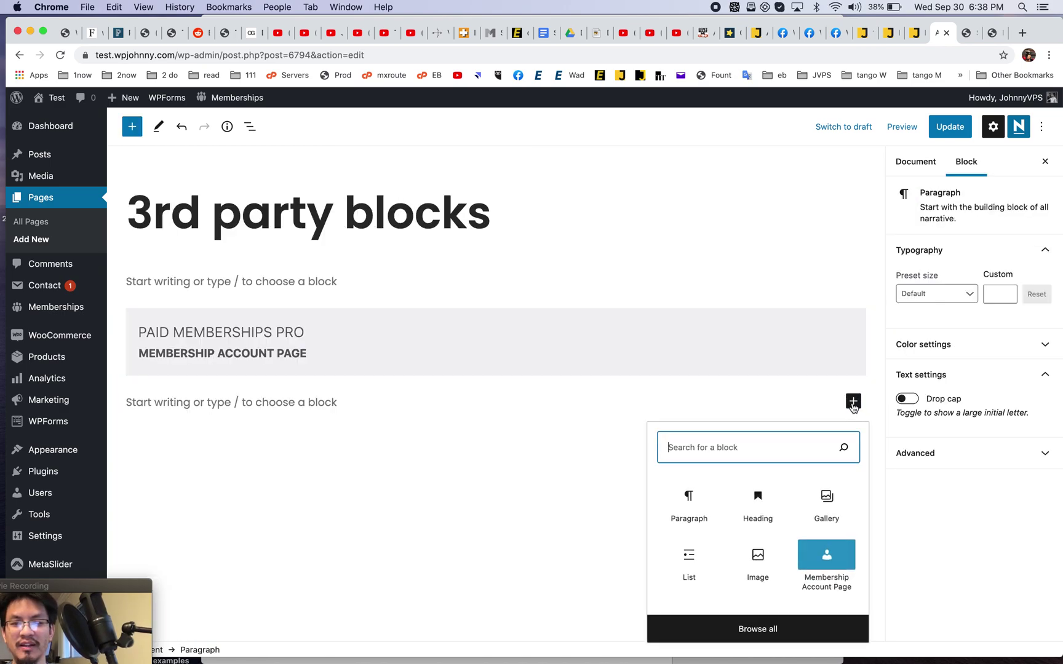
pyautogui.click(737, 625)
pyautogui.scroll(-10, 155, 498)
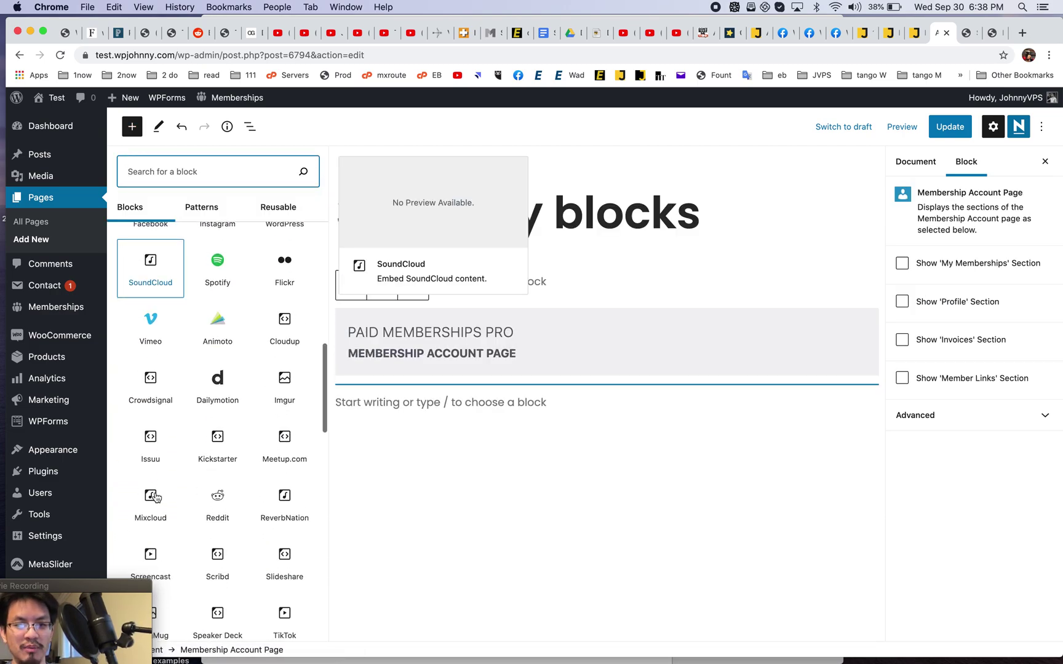
pyautogui.scroll(-15, 156, 497)
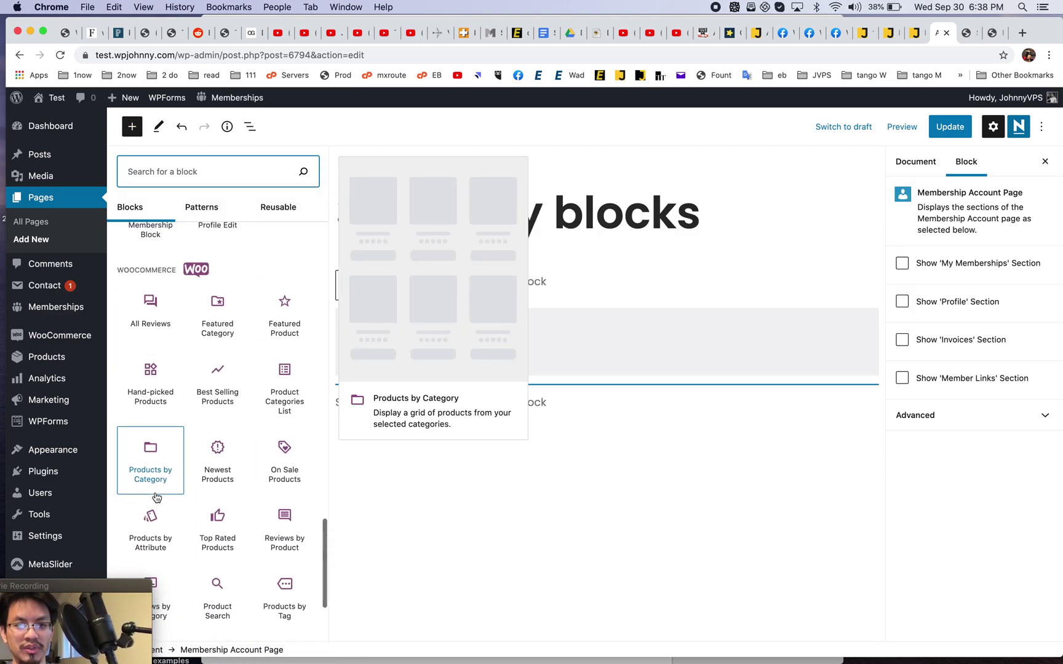
pyautogui.scroll(-2, 155, 497)
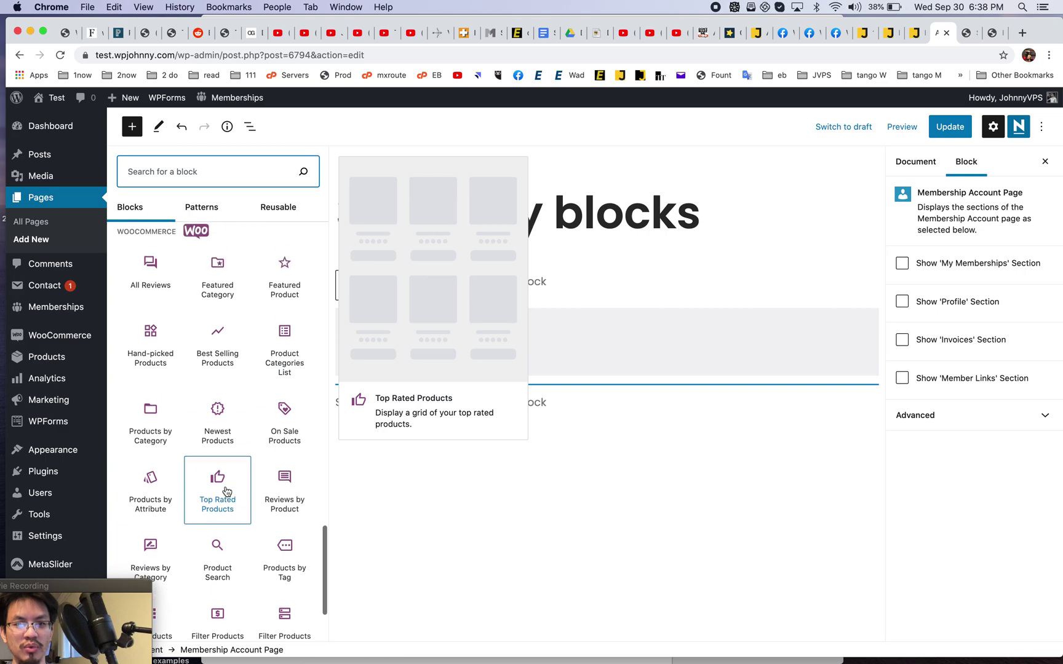
pyautogui.scroll(1, 226, 490)
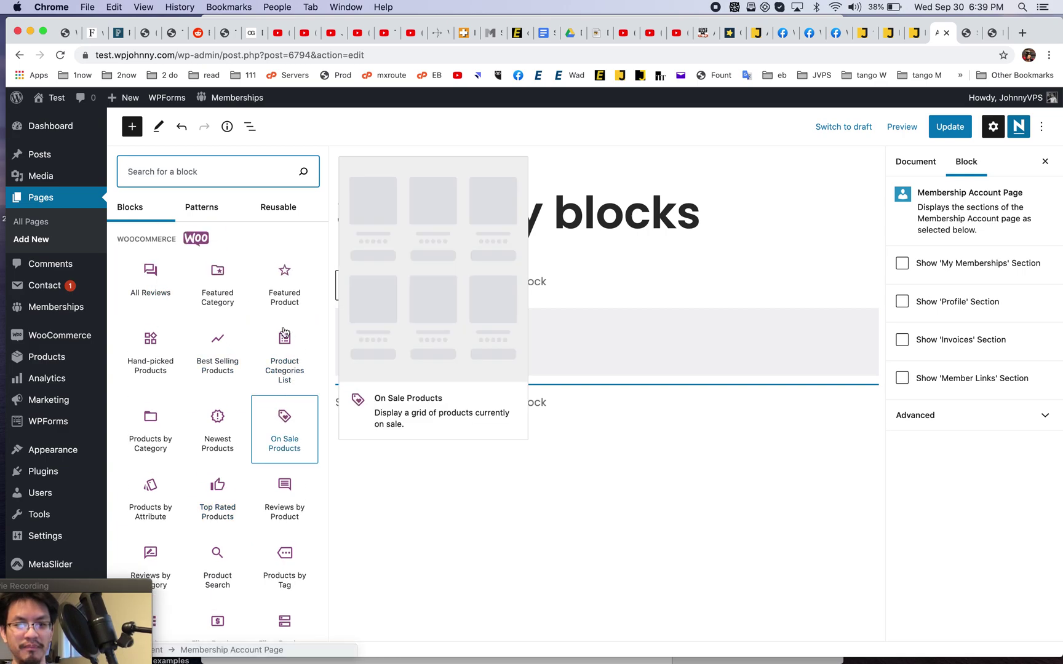
pyautogui.click(214, 433)
# Set the product grid to 4 columns and 2 rows
pyautogui.scroll(-3, 600, 484)
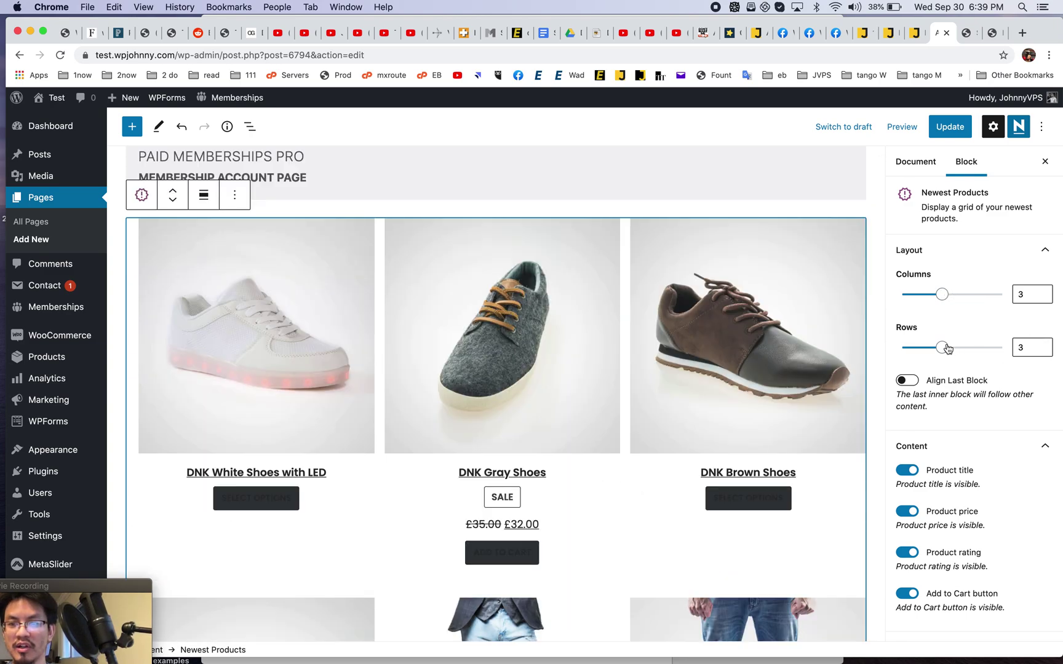
pyautogui.scroll(-5, 834, 415)
pyautogui.scroll(3, 835, 415)
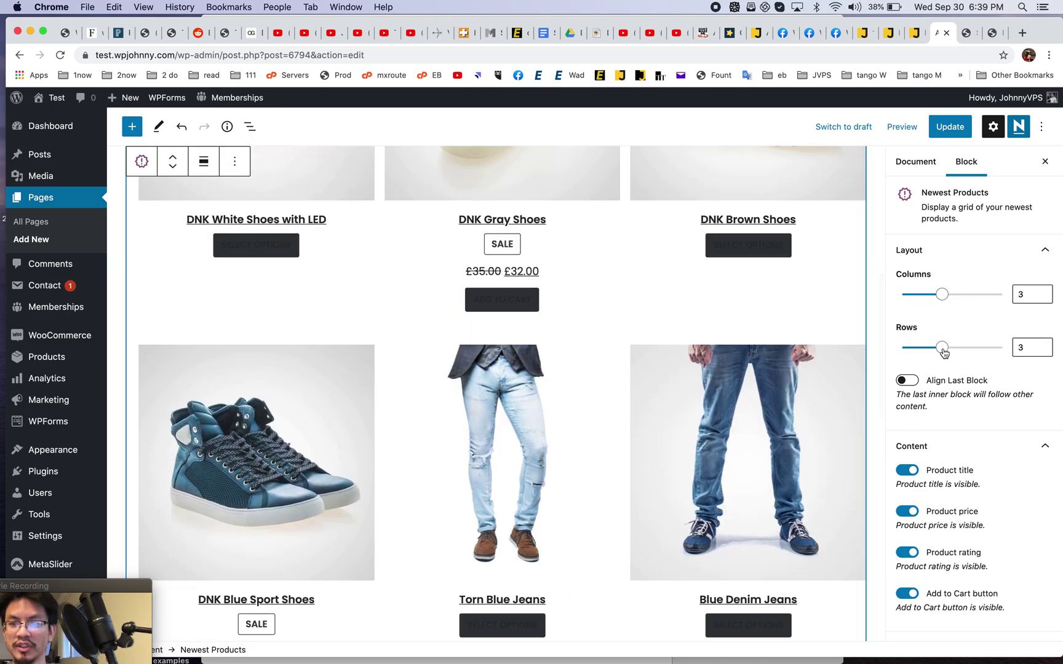
pyautogui.moveTo(943, 349); pyautogui.dragTo(928, 350)
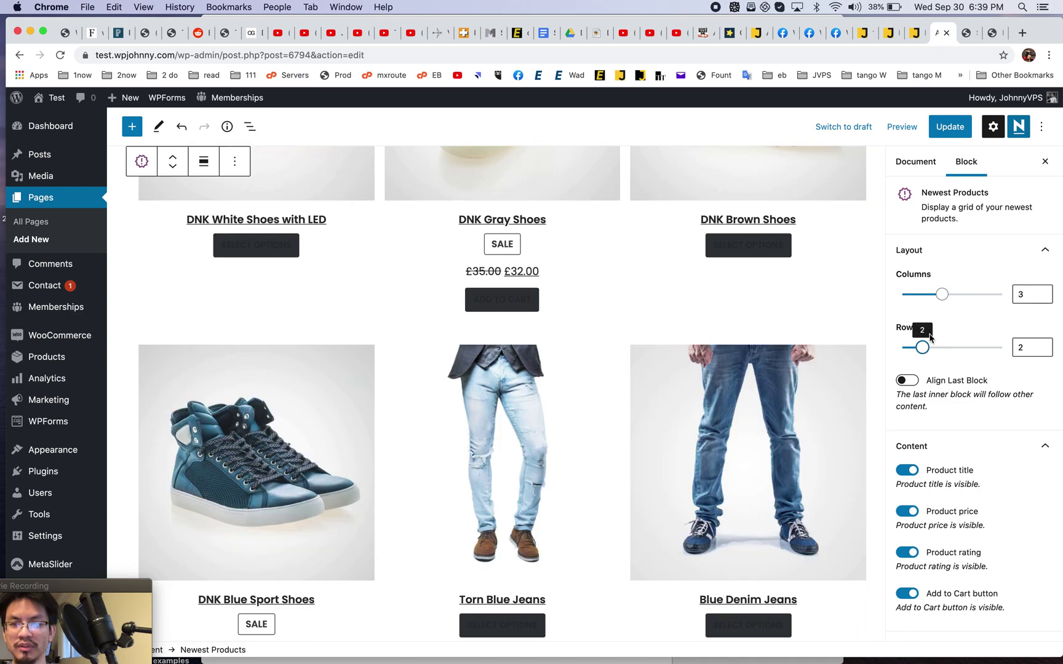
pyautogui.moveTo(944, 299); pyautogui.dragTo(958, 300)
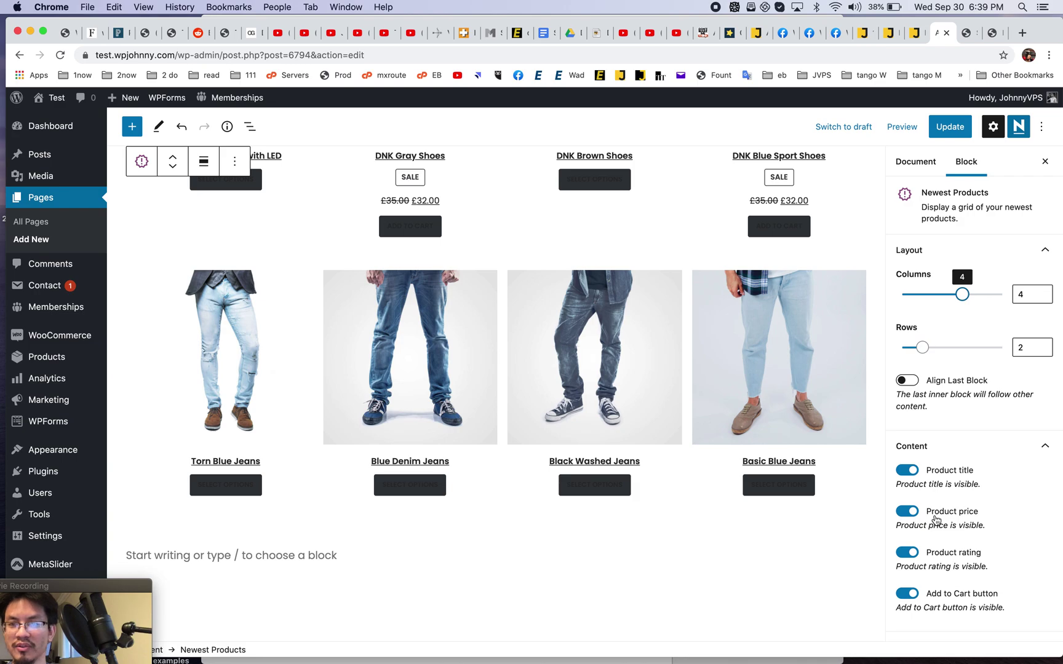
pyautogui.scroll(-2, 935, 520)
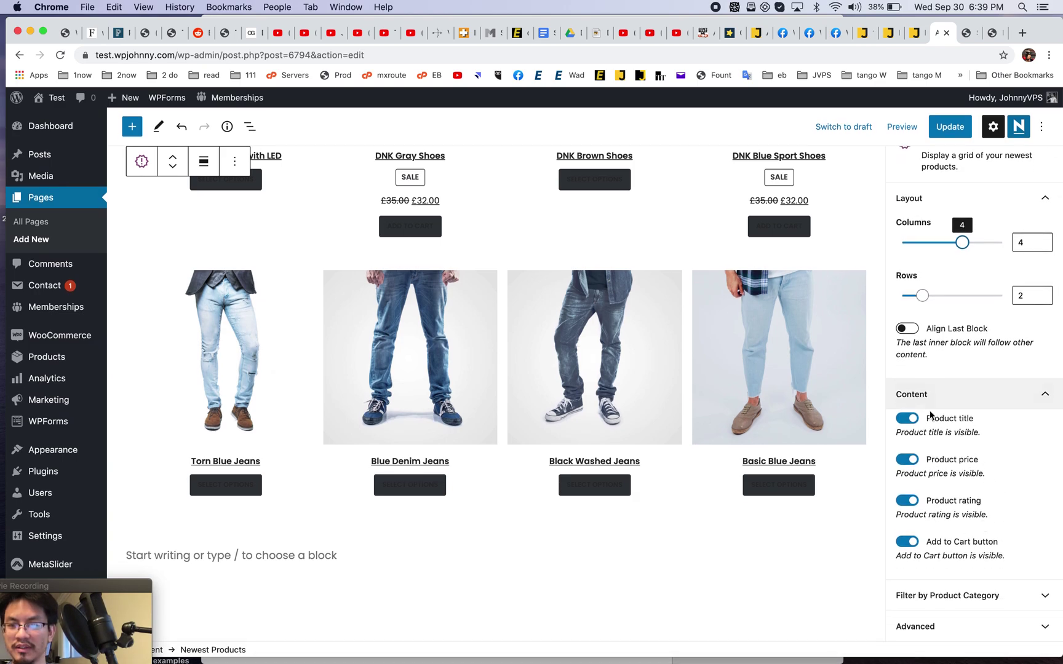
pyautogui.scroll(3, 831, 462)
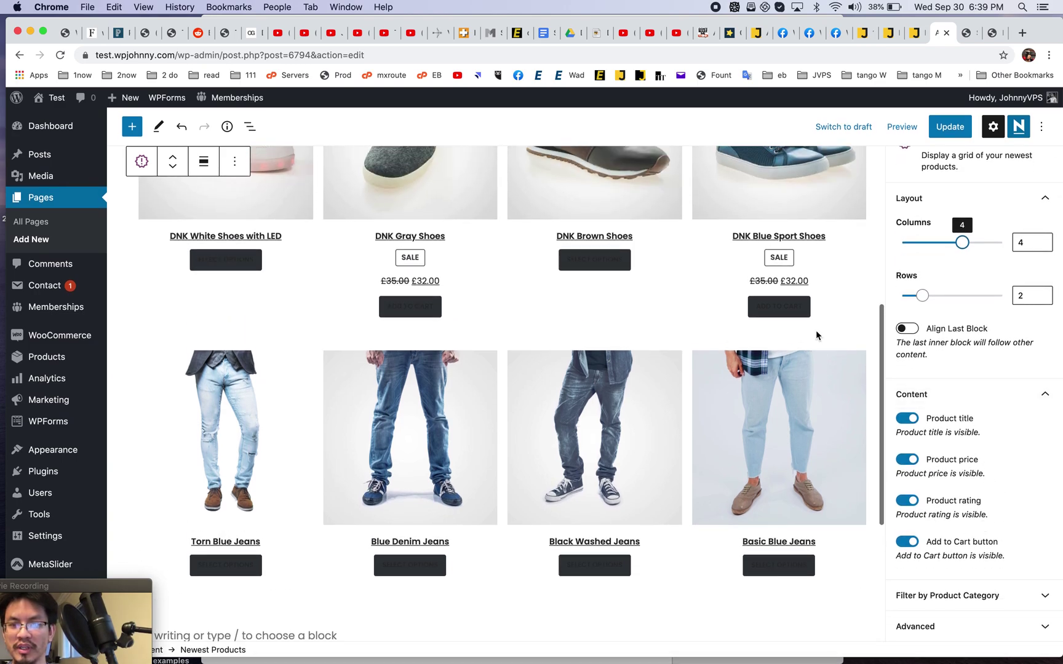
# Turn off product ratings and Add to Cart buttons, then review the Filter by Product Category options
pyautogui.click(784, 315)
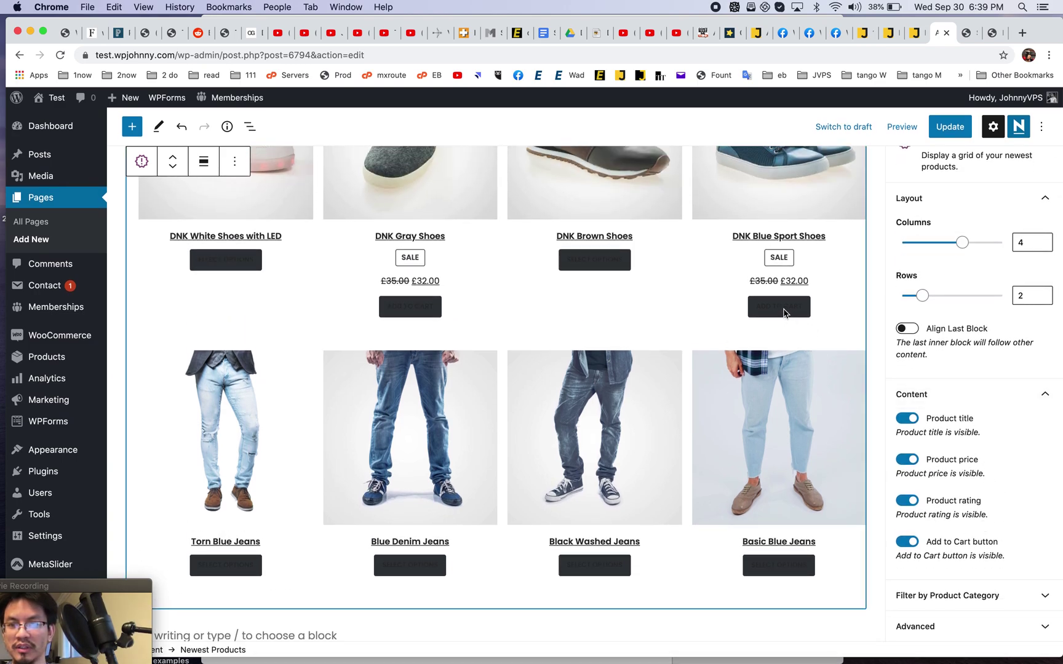
pyautogui.click(904, 502)
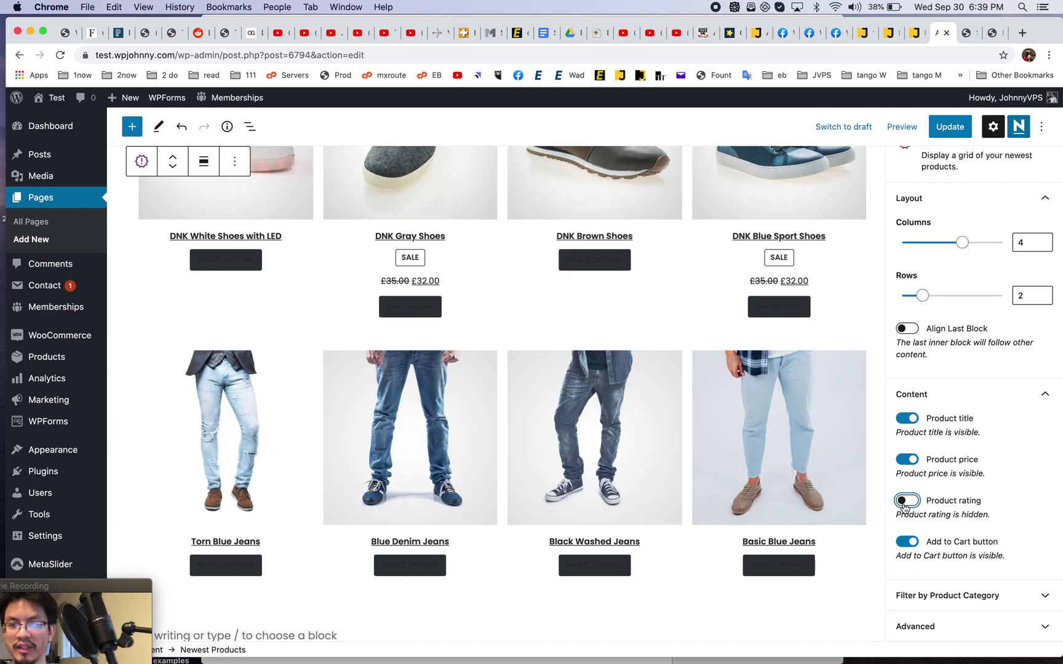
pyautogui.click(904, 548)
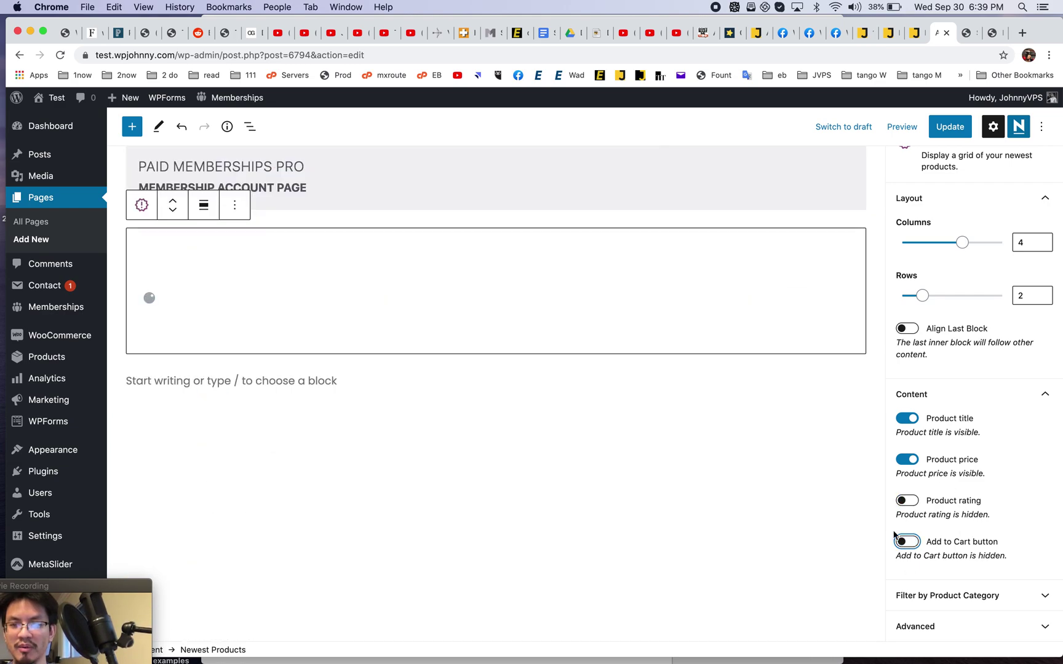
pyautogui.scroll(3, 787, 363)
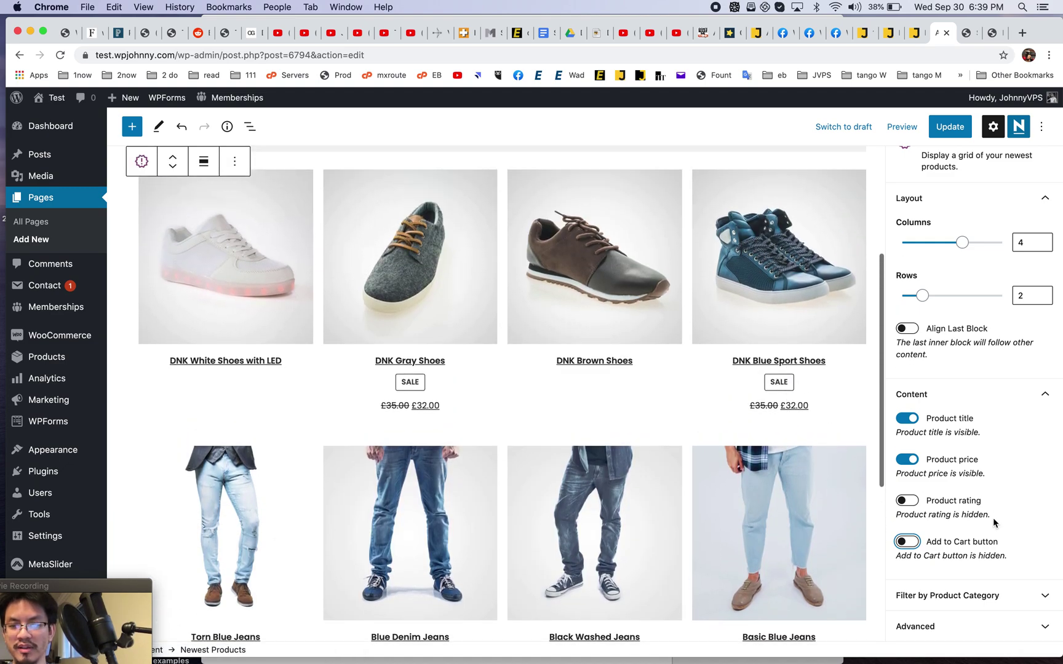
pyautogui.click(982, 597)
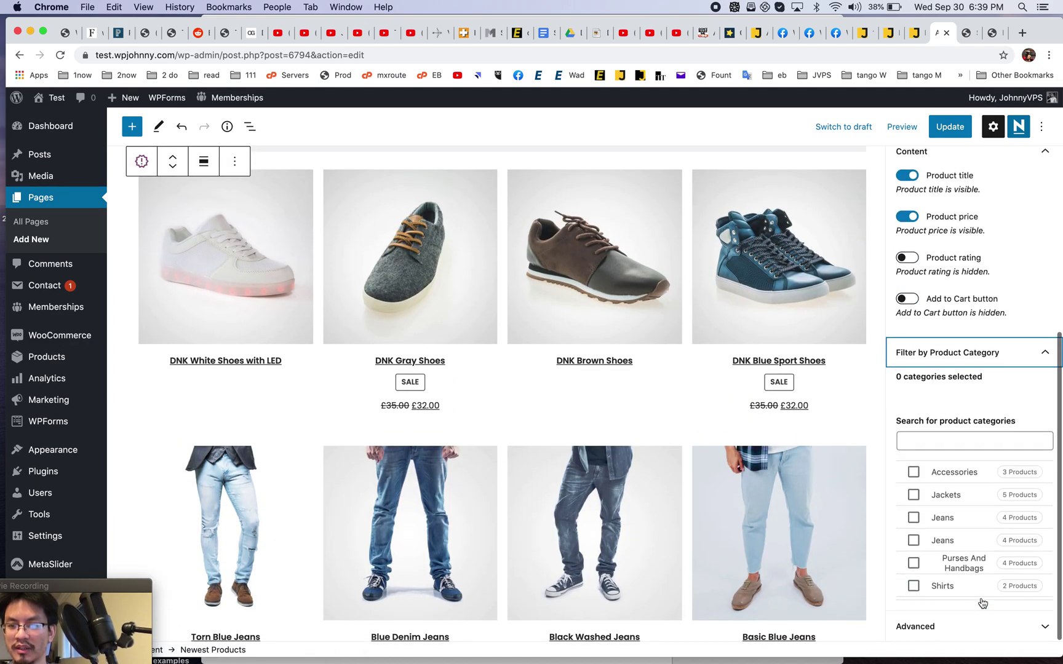
pyautogui.scroll(-2, 974, 591)
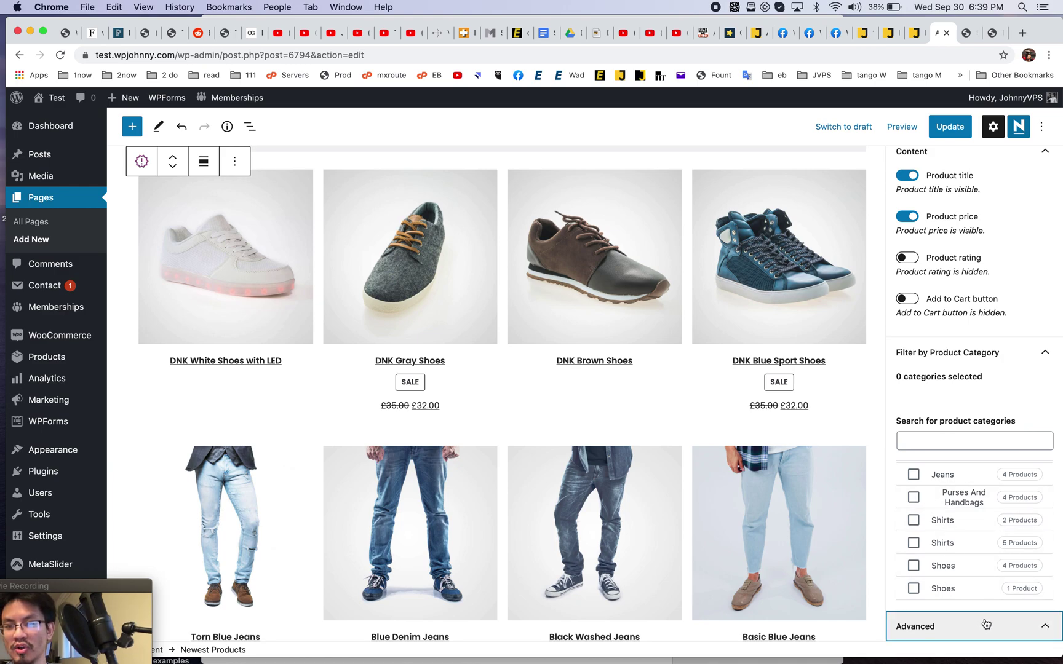
pyautogui.scroll(5, 984, 622)
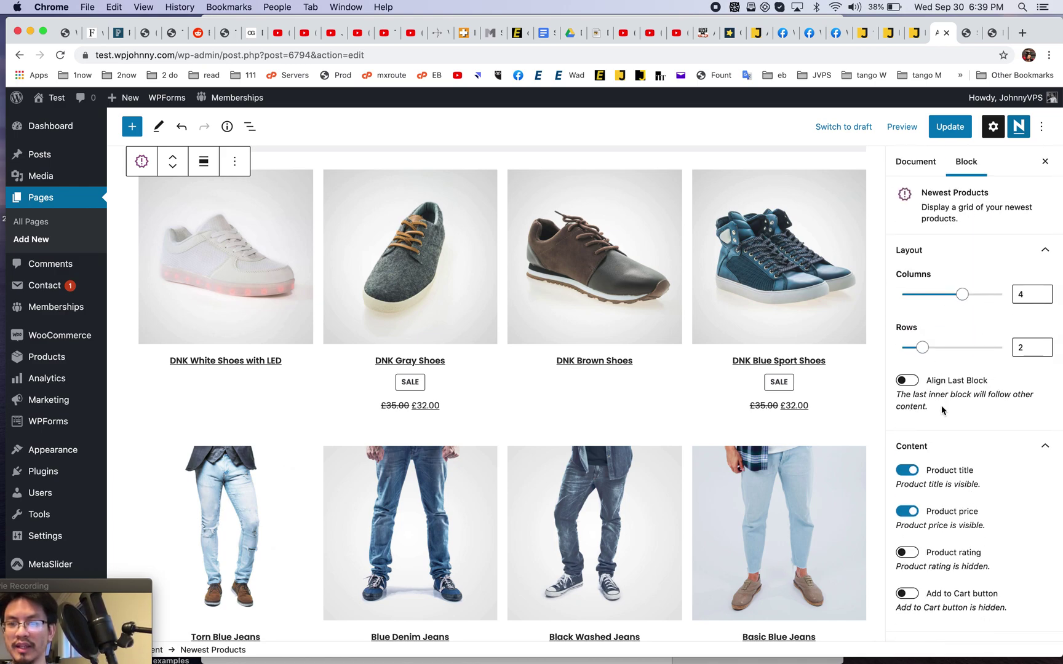
pyautogui.scroll(2, 663, 362)
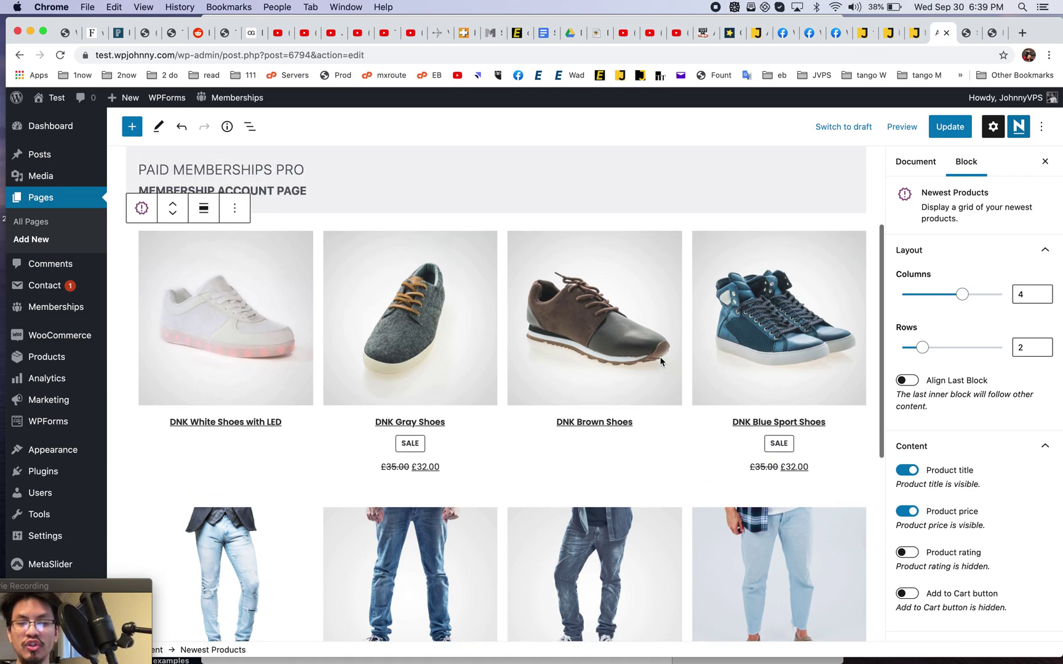
pyautogui.scroll(2, 649, 270)
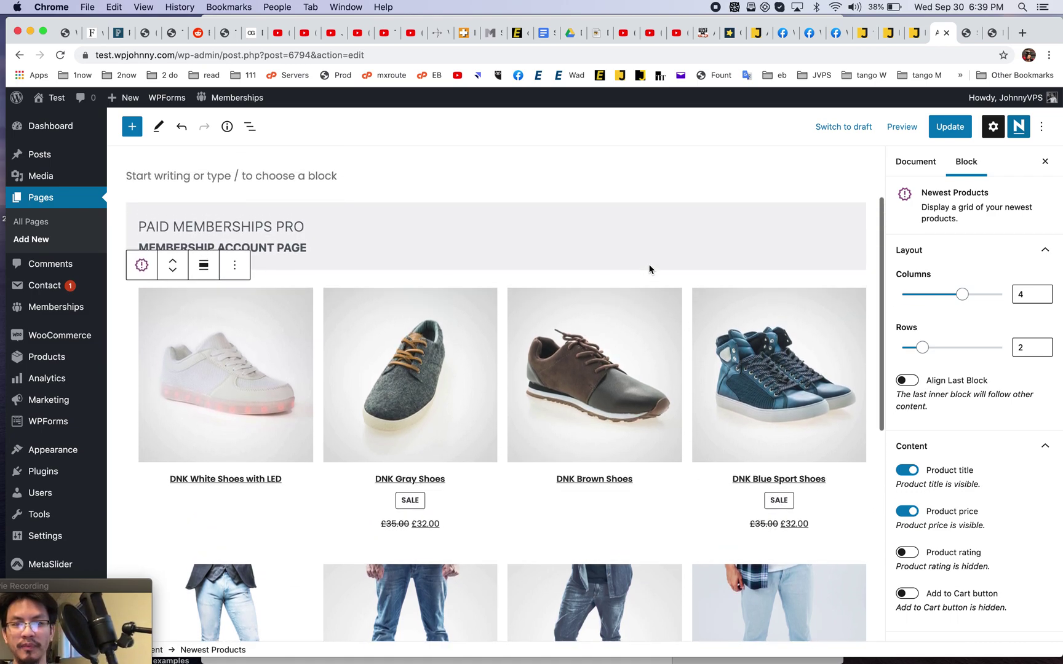
# Insert a 'Latest products' heading below the Membership Account Page block and center its text
pyautogui.click(503, 273)
pyautogui.click(496, 282)
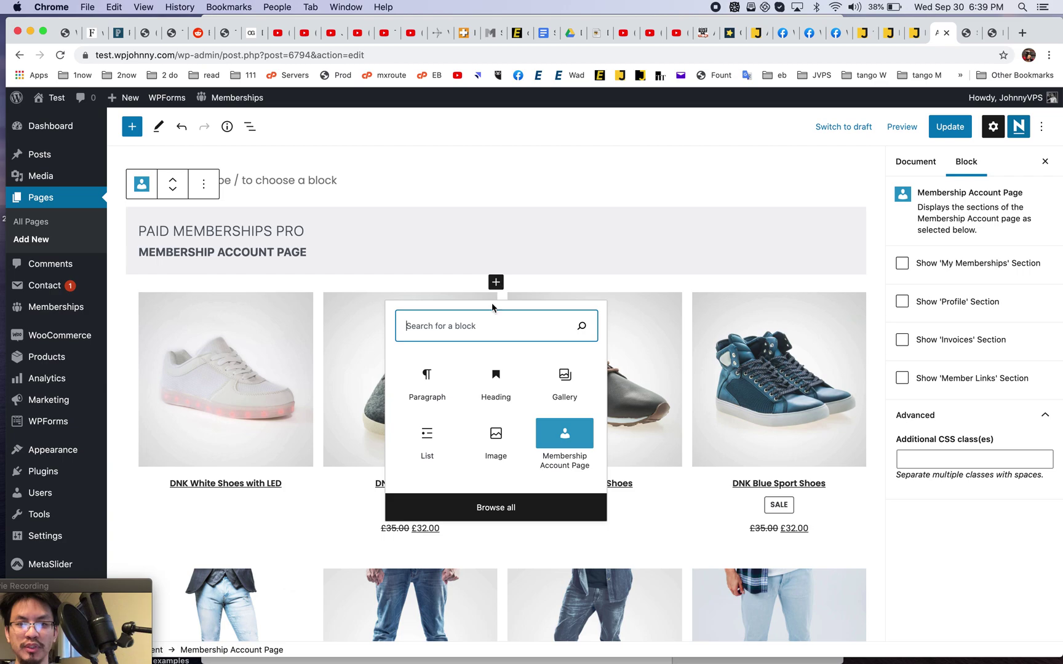
pyautogui.click(494, 388)
pyautogui.write('La')
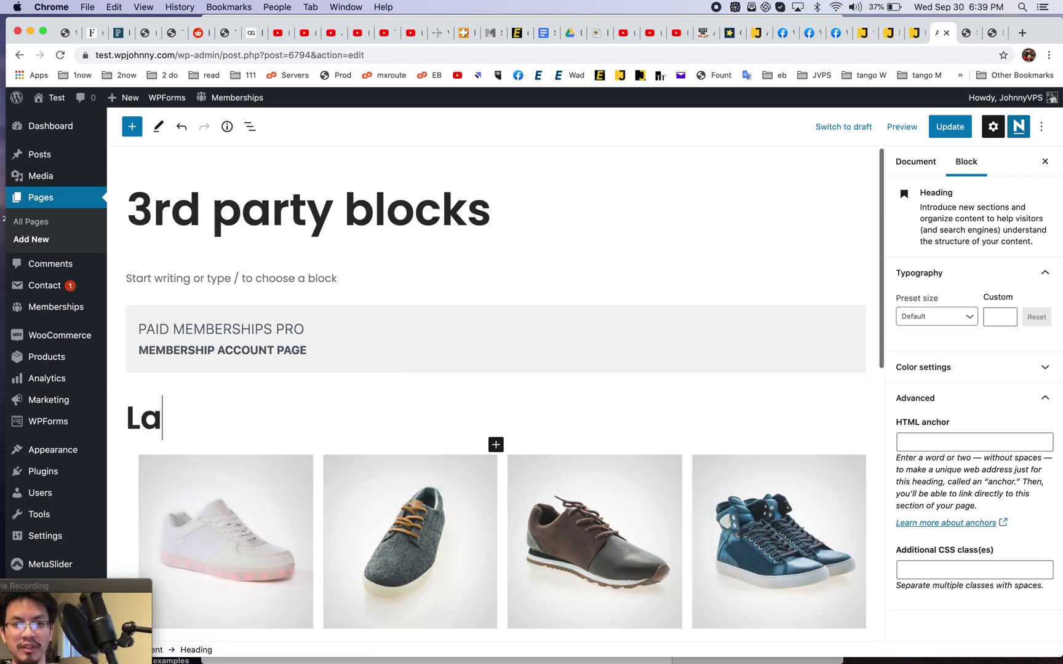
pyautogui.write('test products')
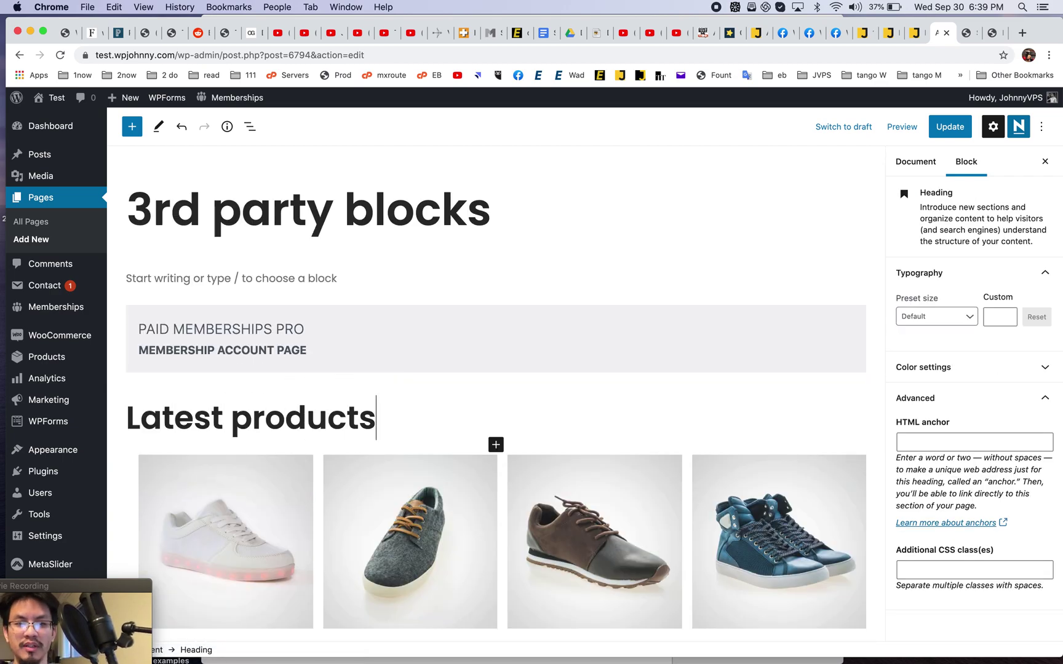
pyautogui.click(235, 377)
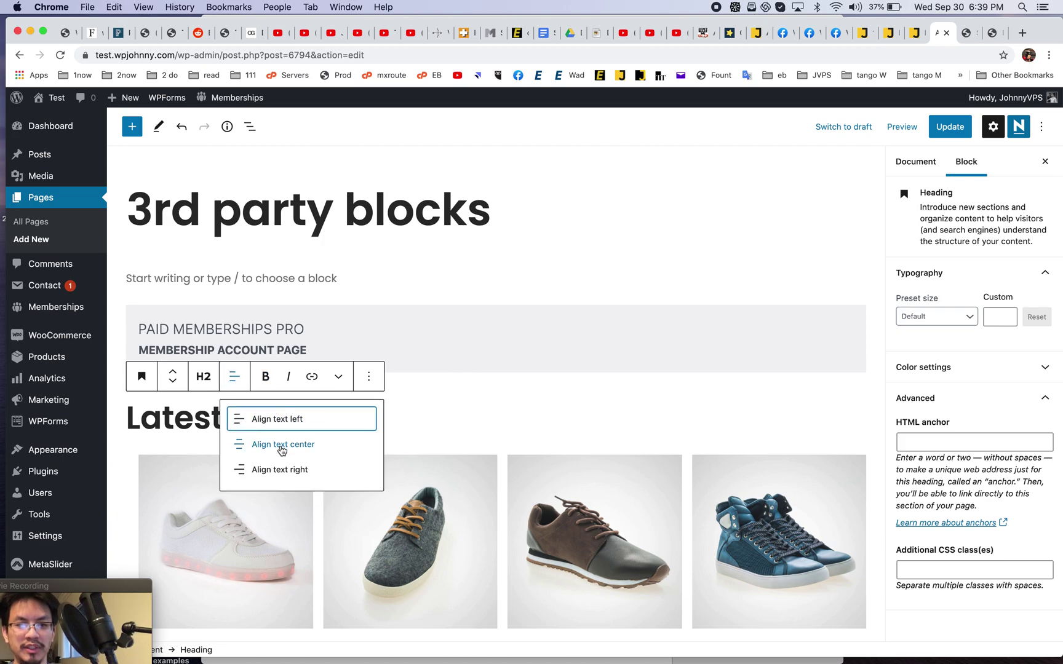
pyautogui.click(282, 445)
# Add a MetaSlider block below the products showing the 'Homepage slider (#6790)' slideshow
pyautogui.scroll(-10, 615, 437)
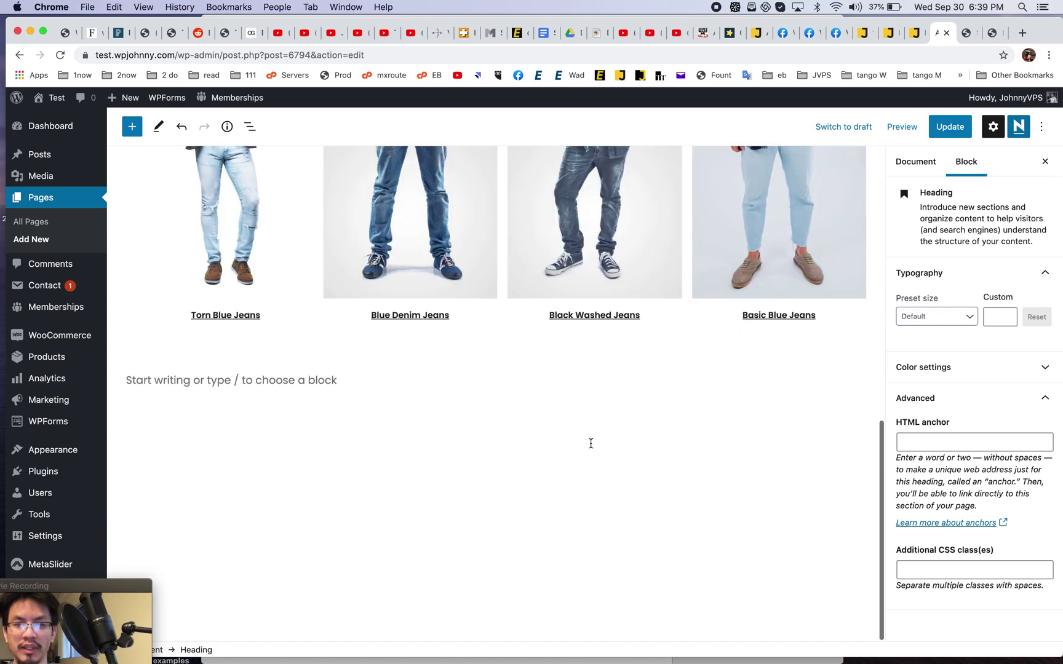
pyautogui.click(487, 372)
pyautogui.click(853, 379)
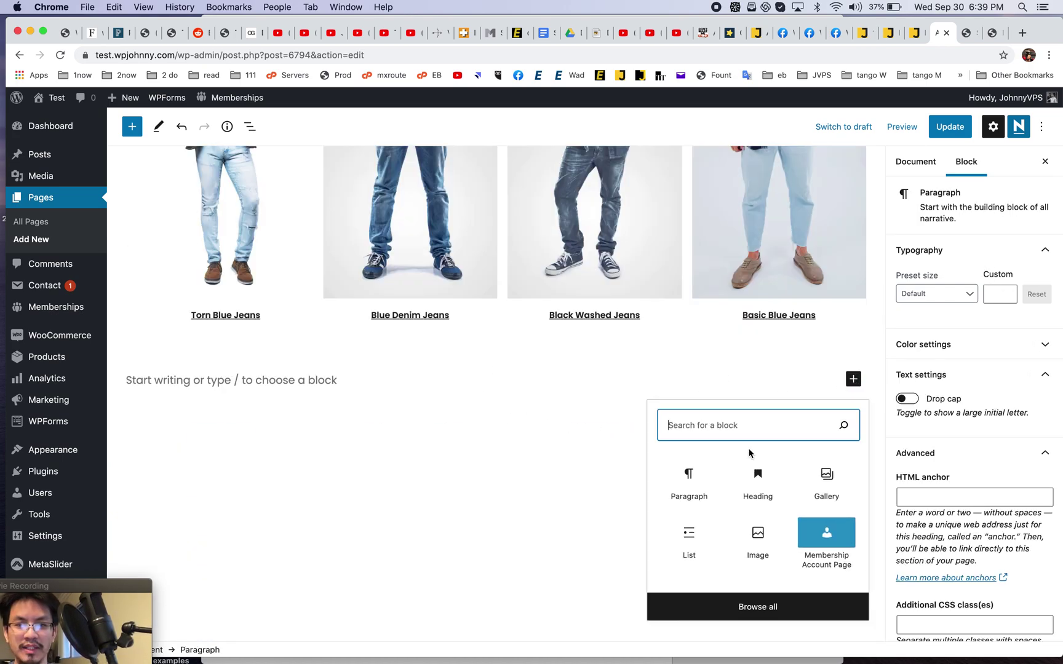
pyautogui.write('met')
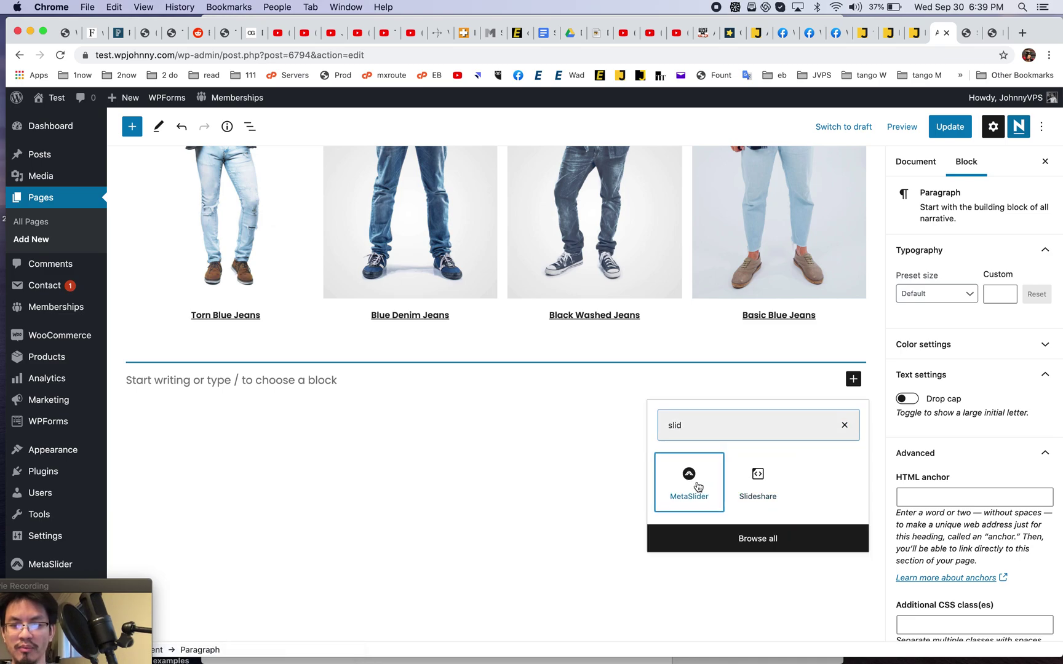
pyautogui.click(690, 486)
pyautogui.click(234, 461)
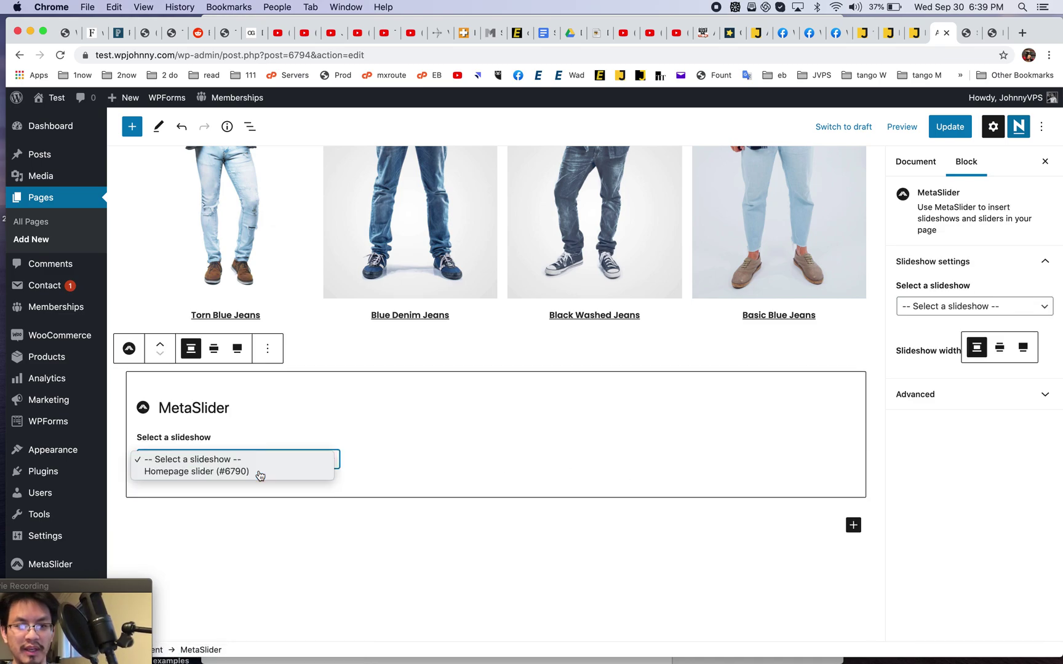
pyautogui.click(256, 474)
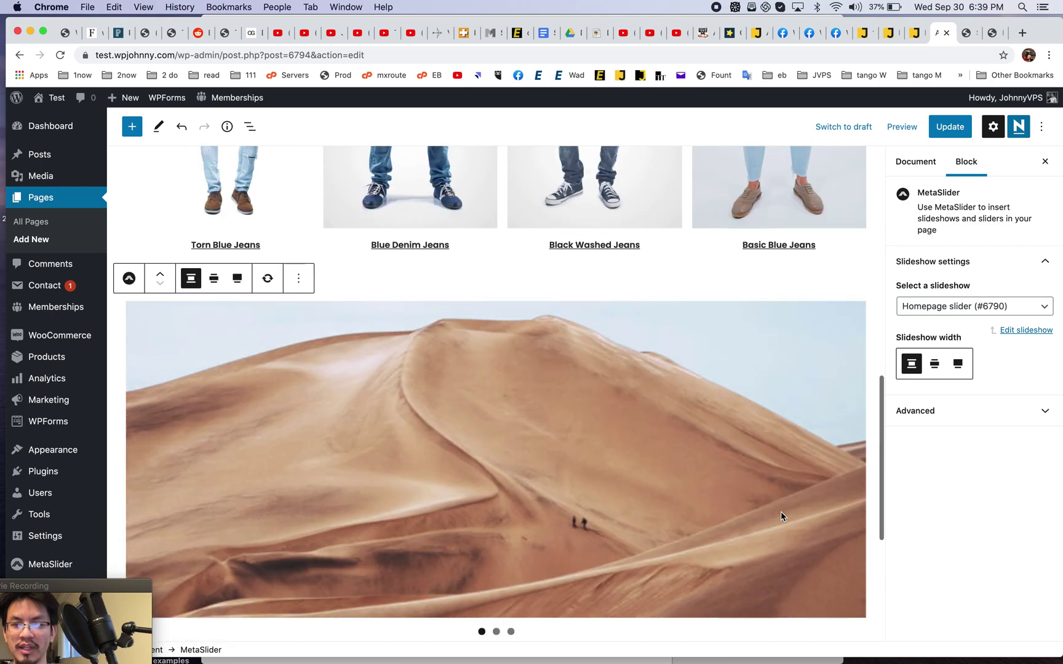
# Set the slideshow to full width and save the page with Update
pyautogui.scroll(-5, 781, 512)
pyautogui.click(935, 364)
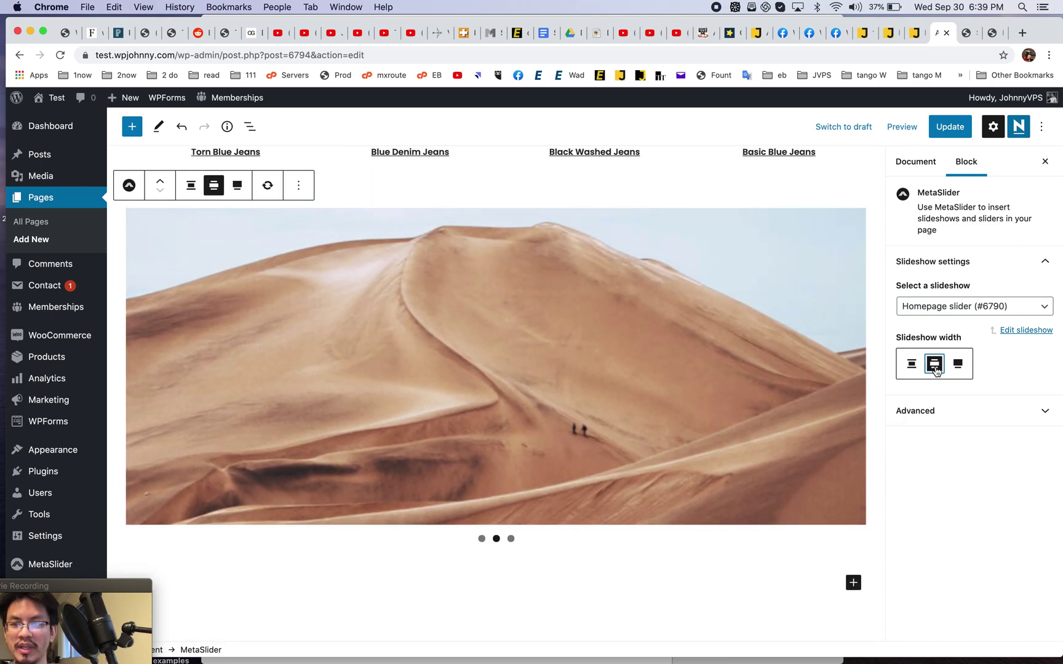
pyautogui.click(954, 369)
pyautogui.click(938, 366)
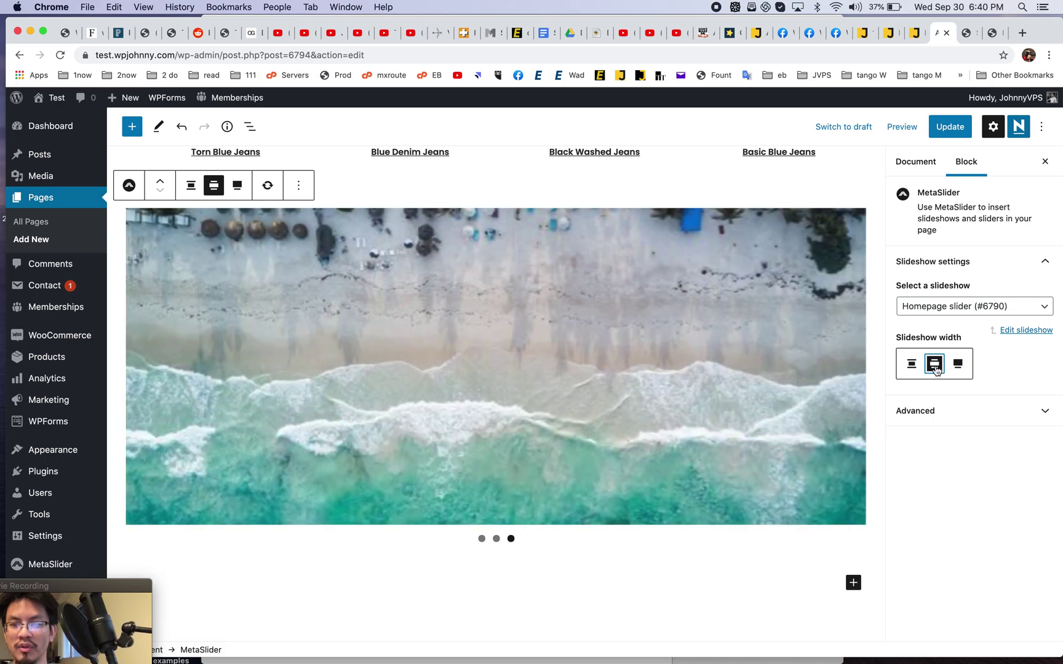
pyautogui.click(912, 367)
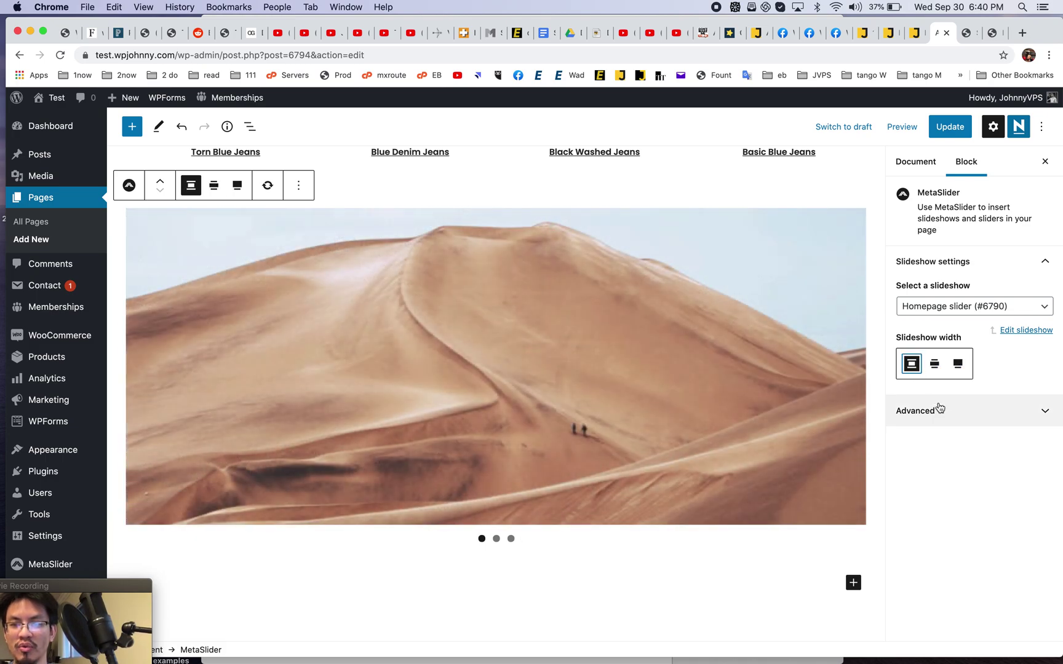
pyautogui.click(958, 364)
pyautogui.click(954, 412)
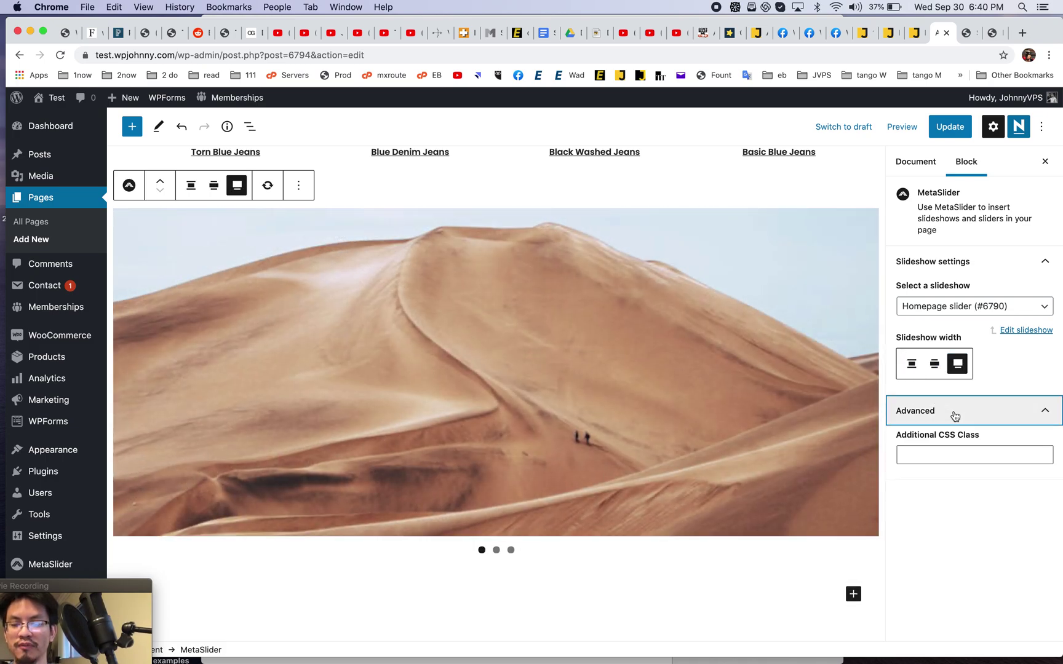
pyautogui.click(954, 417)
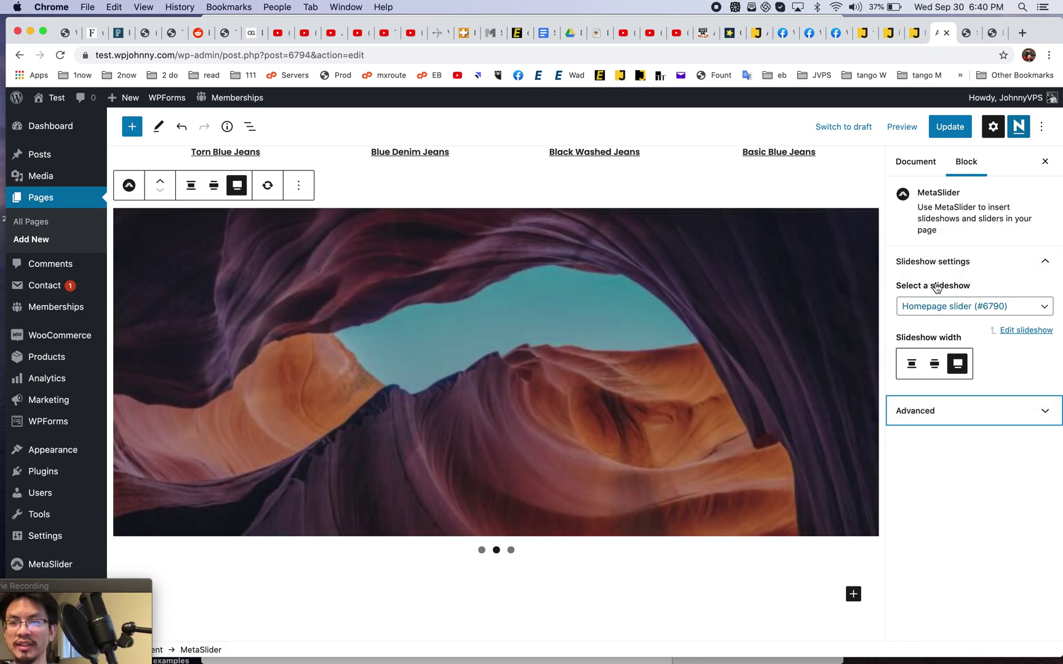
pyautogui.click(949, 126)
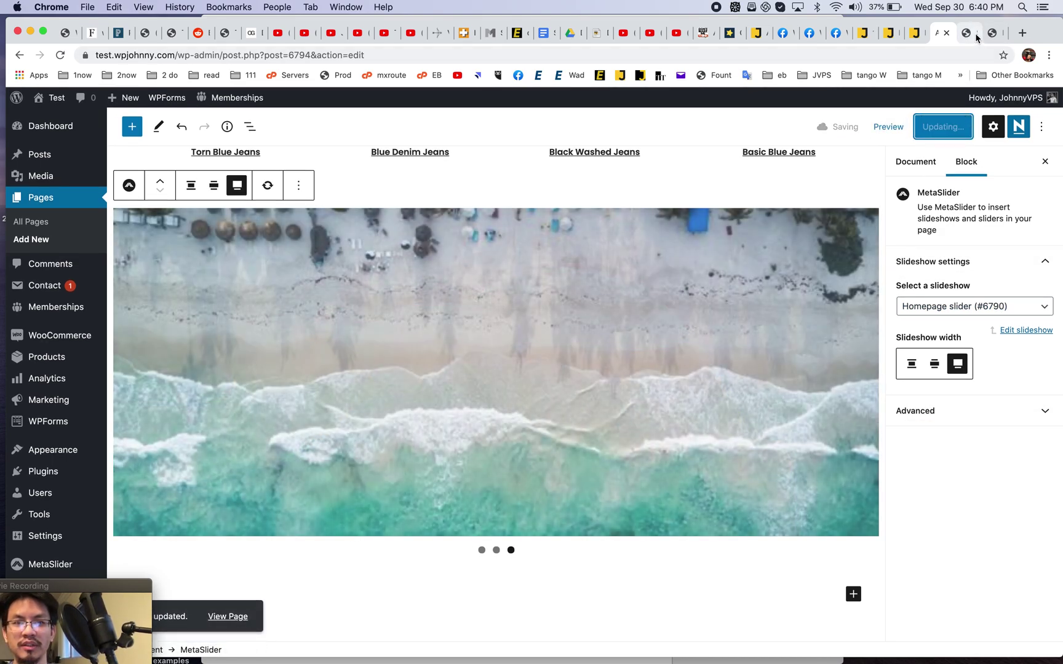
# Close the Sales block only and preview tabs, returning to the page editor
pyautogui.click(977, 38)
pyautogui.click(971, 34)
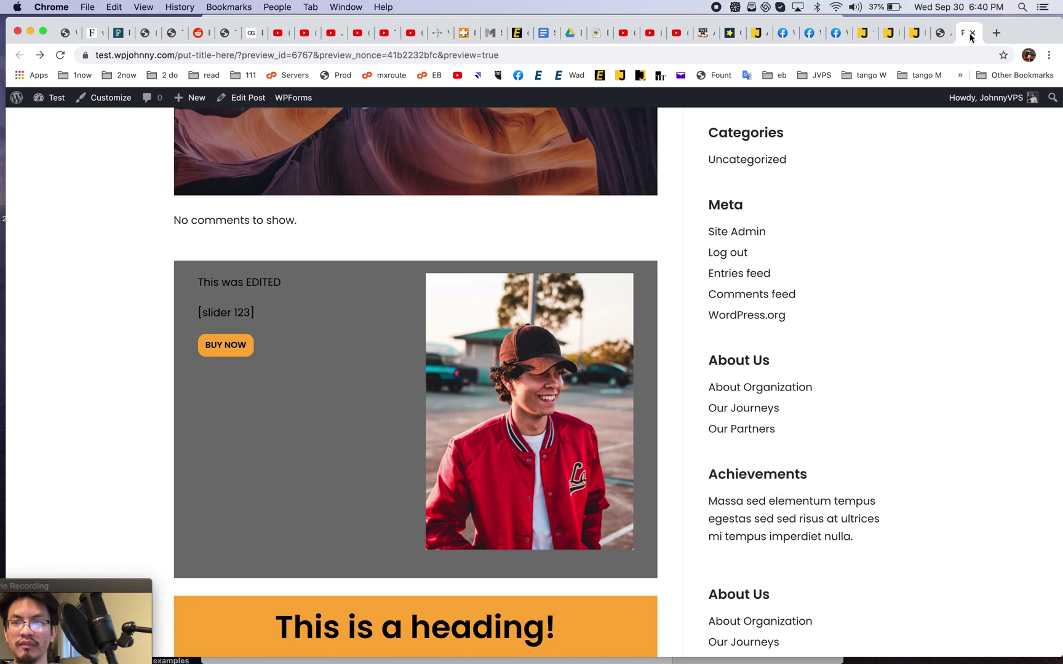
pyautogui.click(971, 35)
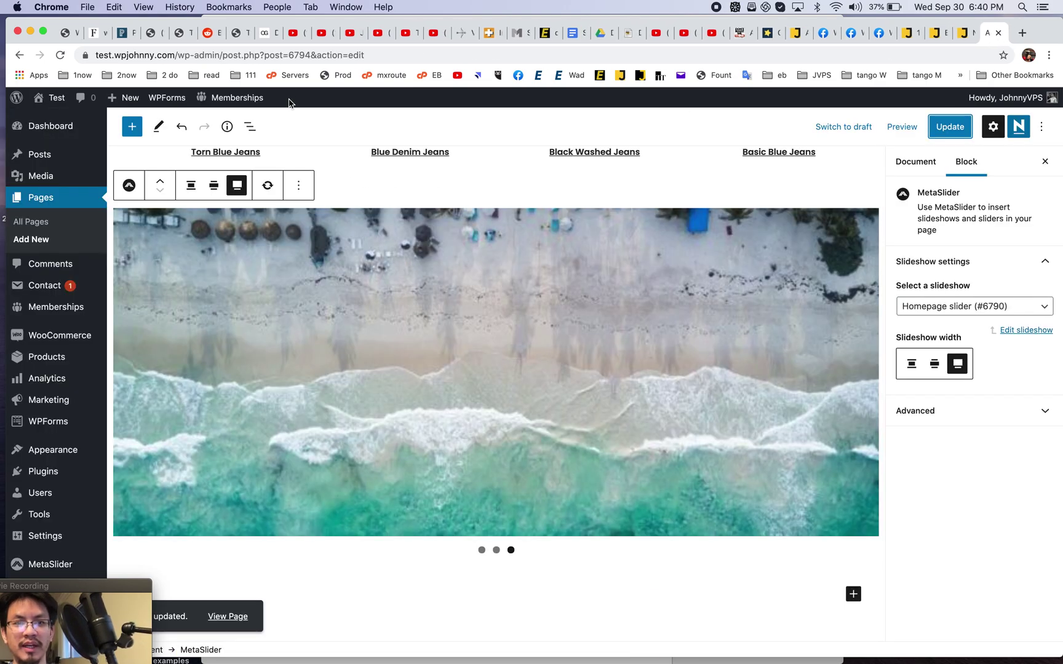
# View the live page, advance its slideshow one slide, and return to the editor
pyautogui.click(239, 627)
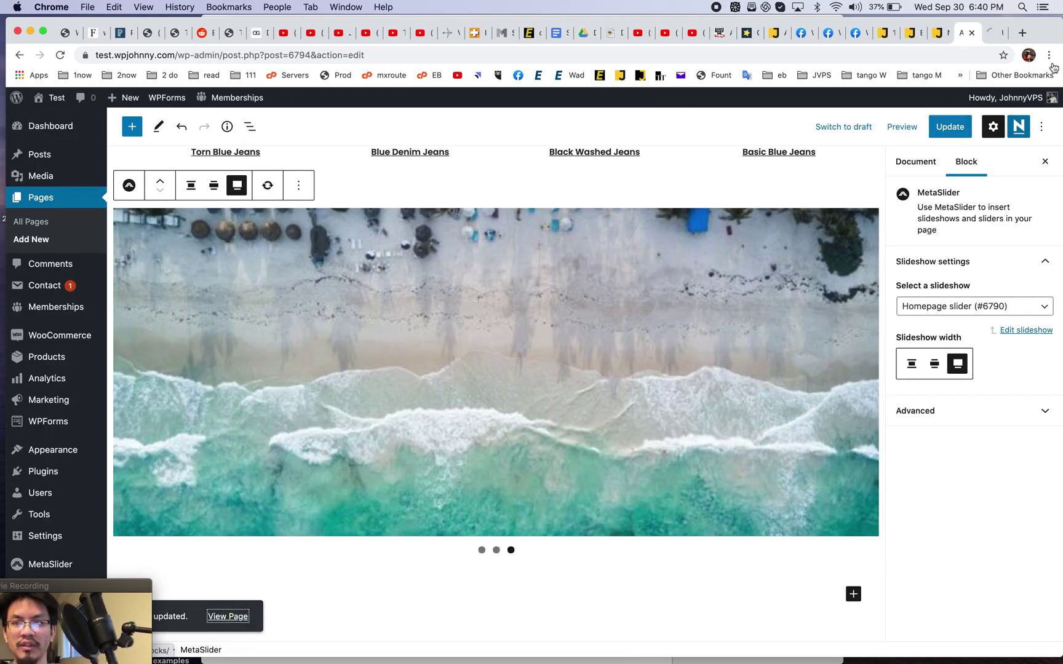
pyautogui.scroll(-10, 714, 406)
pyautogui.scroll(1, 713, 403)
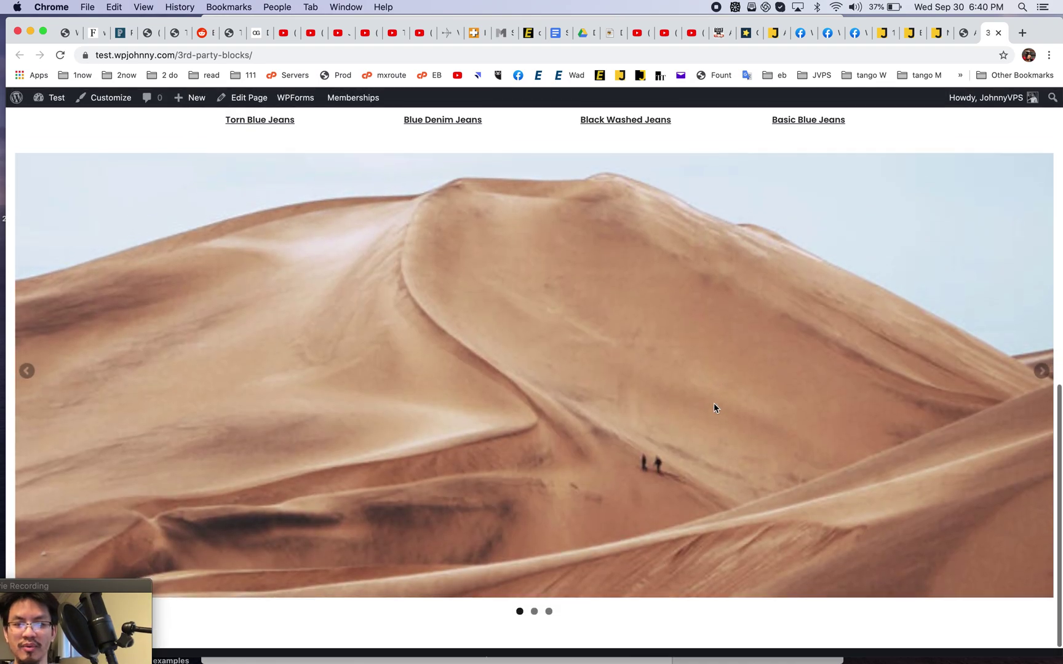
pyautogui.click(1043, 365)
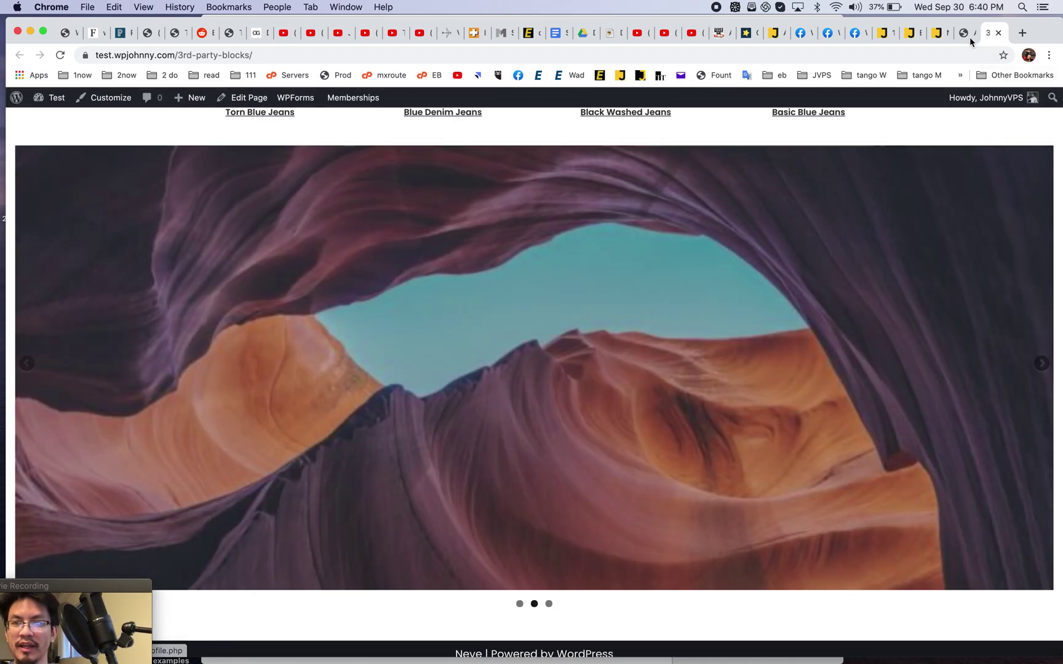
pyautogui.click(965, 32)
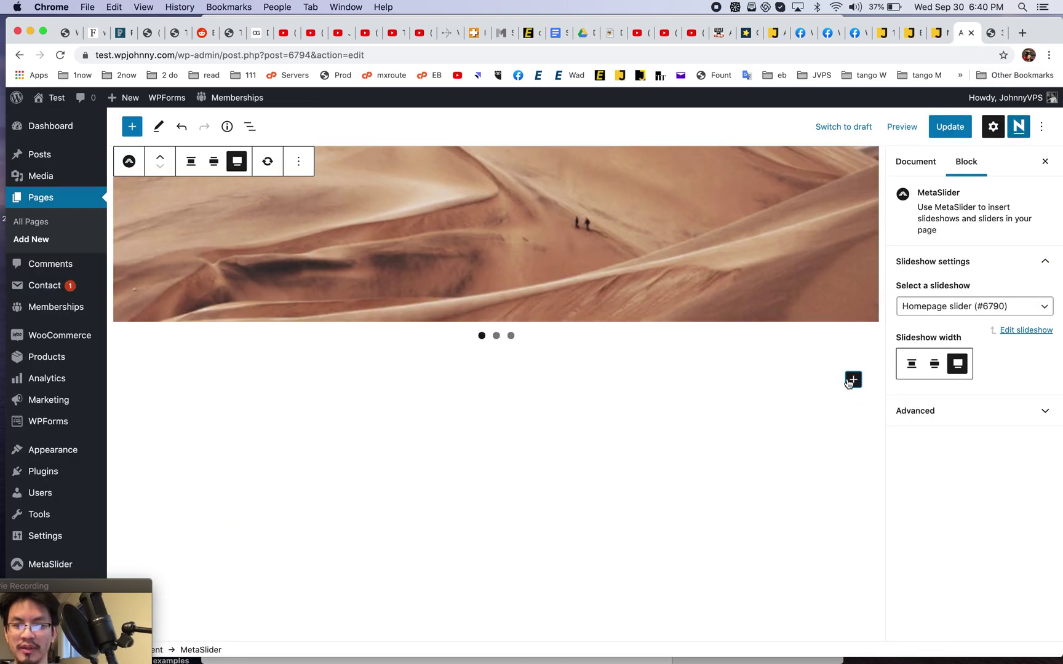
# Insert a WPForms block below the slider by searching 'form'
pyautogui.click(853, 379)
pyautogui.write('form')
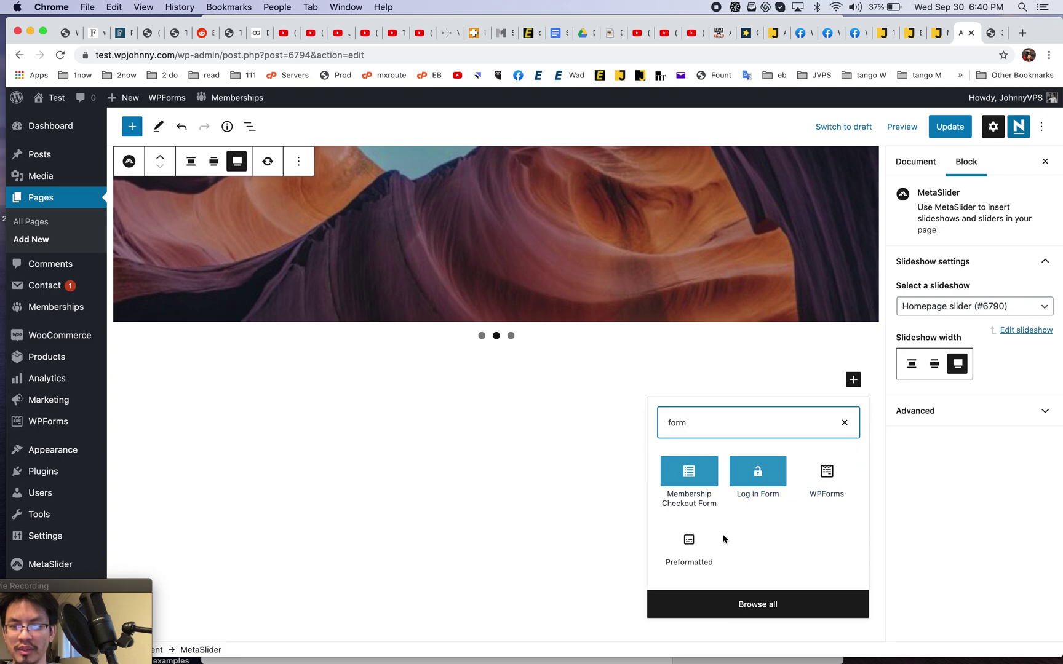
pyautogui.click(823, 488)
# Leave the form unselected, save the page with Update, and switch to the article preview
pyautogui.click(443, 494)
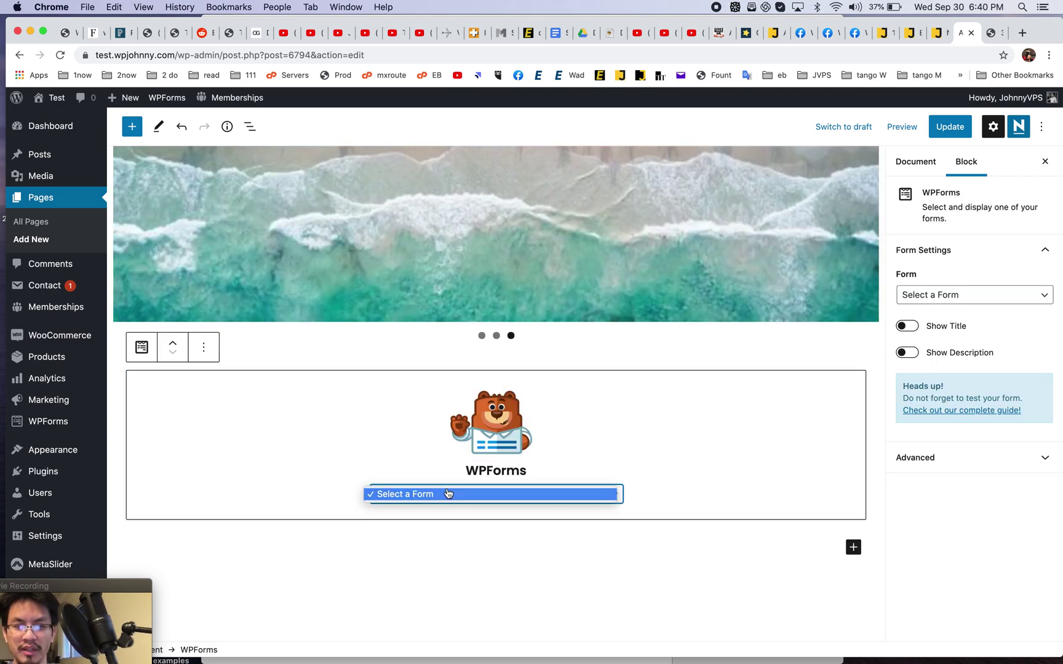
pyautogui.click(448, 495)
pyautogui.click(950, 126)
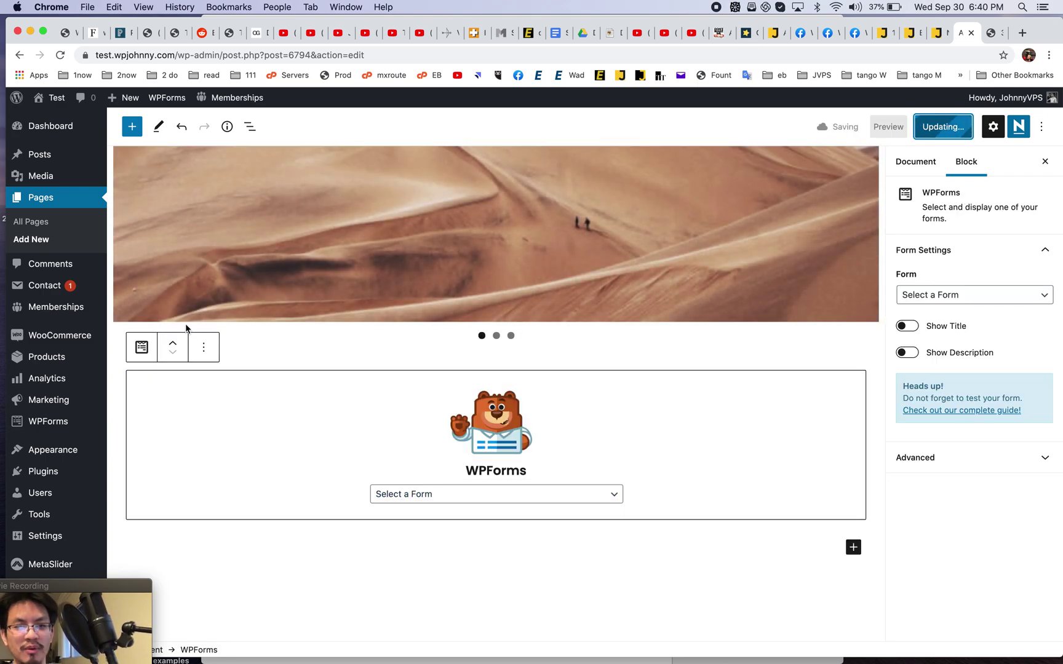
pyautogui.click(936, 39)
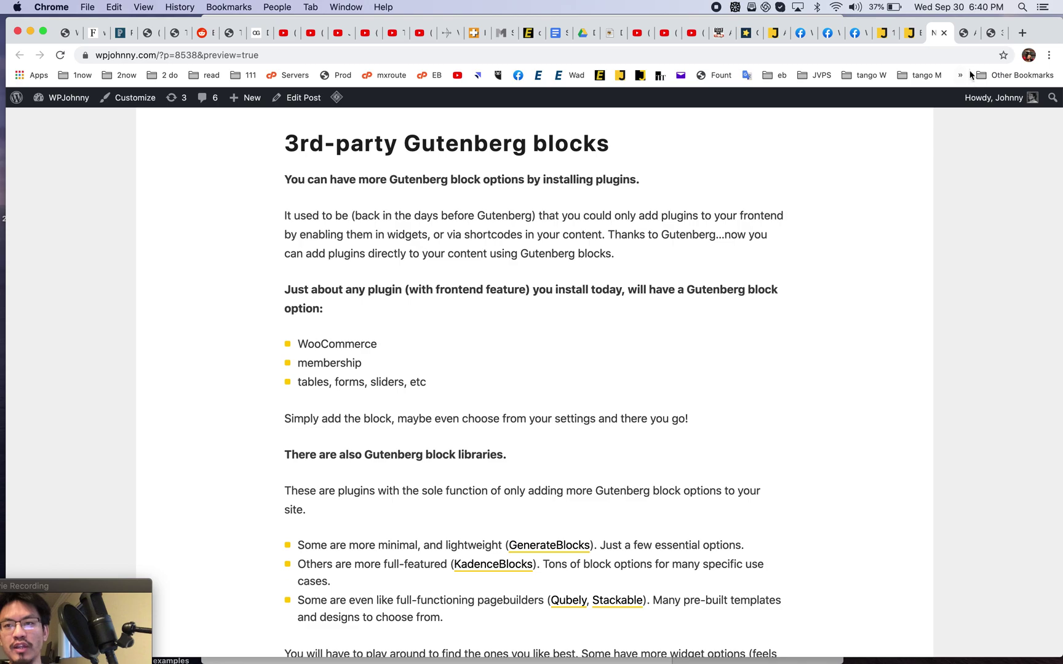
# Scroll through the article's Gutenberg block-libraries section, then bring up the live 3rd-party-blocks page
pyautogui.click(969, 40)
pyautogui.click(937, 34)
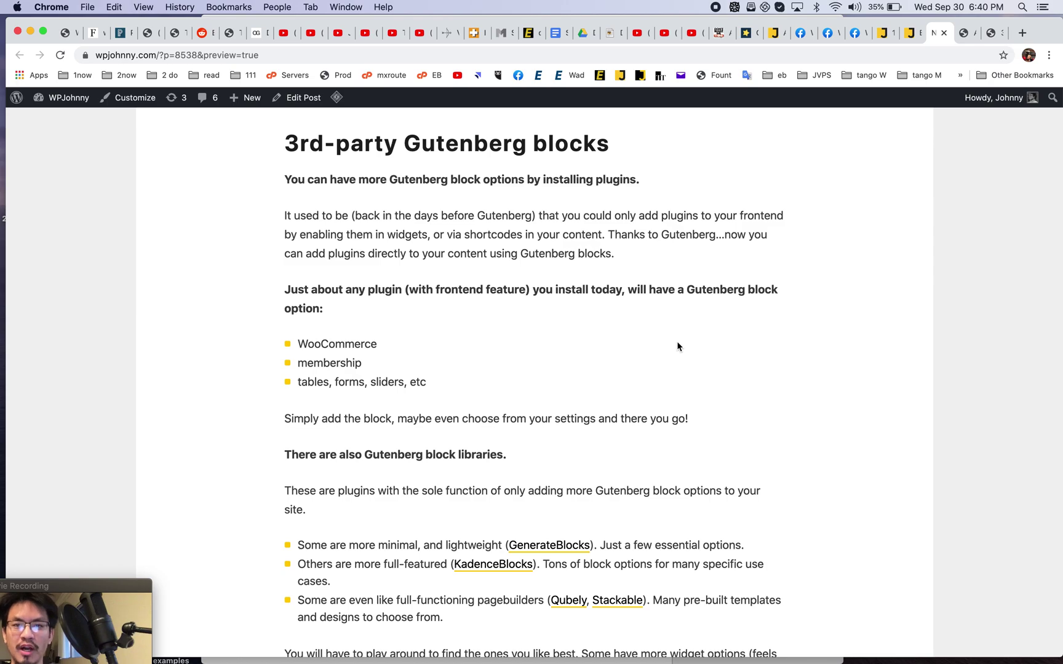
pyautogui.scroll(-5, 678, 346)
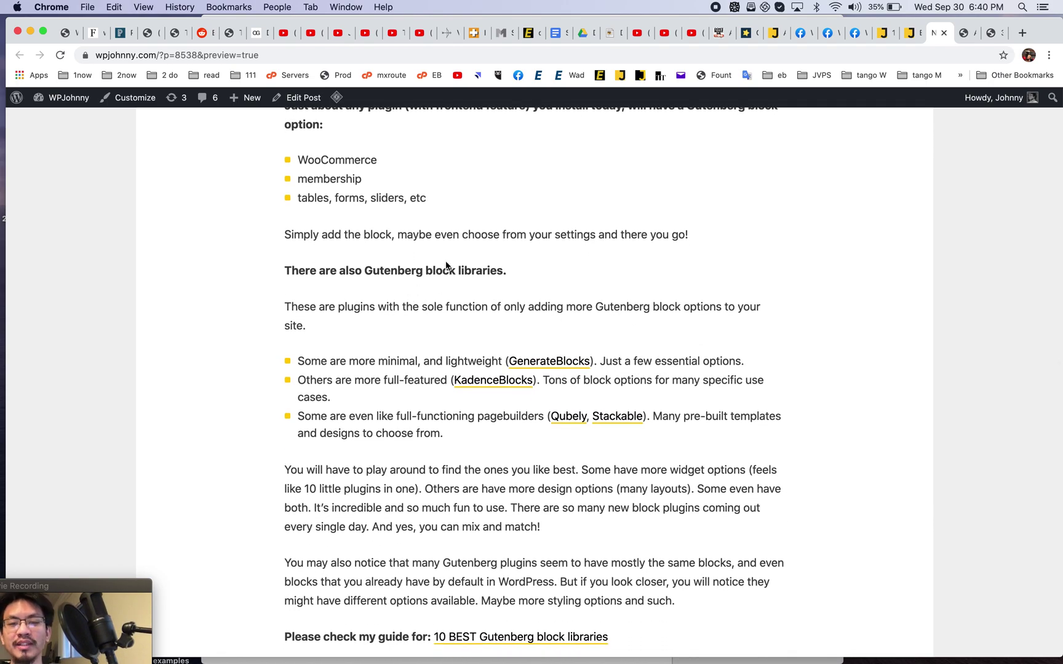
pyautogui.scroll(-1, 446, 266)
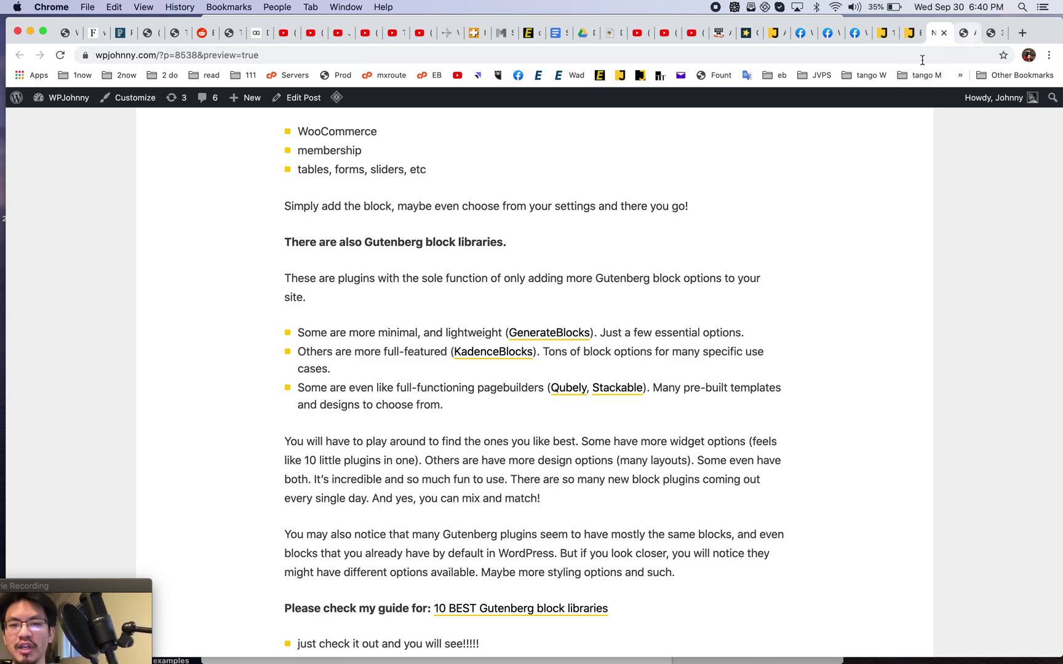
pyautogui.scroll(-1, 579, 323)
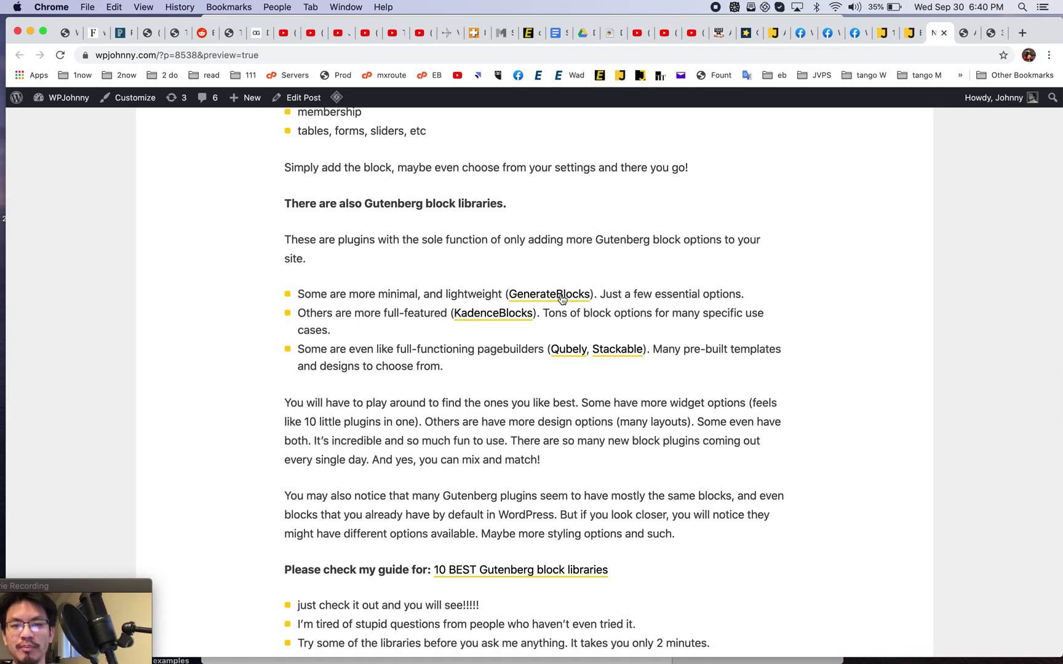
pyautogui.scroll(-2, 515, 325)
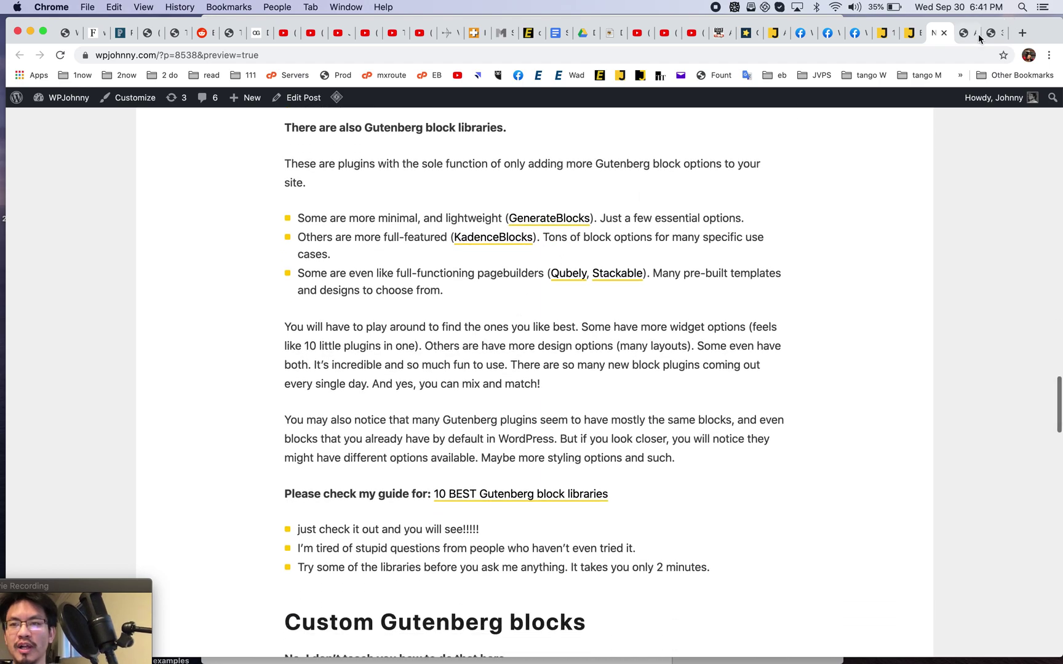
pyautogui.click(978, 33)
pyautogui.click(992, 34)
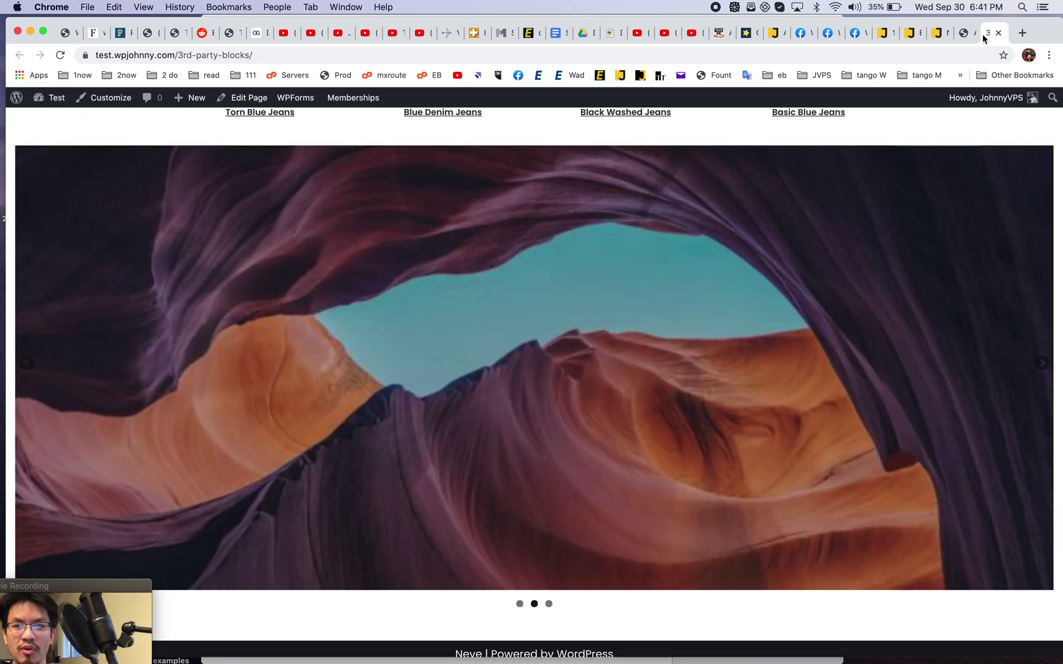
# Close the live page and search the installed plugins for 'ka'
pyautogui.click(998, 33)
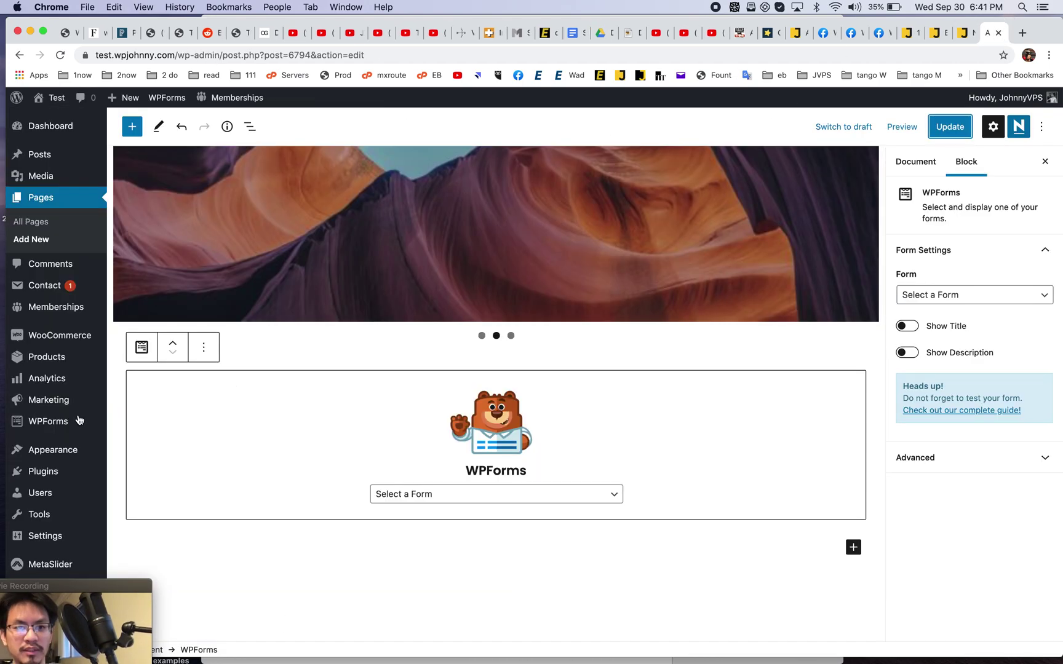
pyautogui.moveTo(67, 472)
pyautogui.click(139, 491)
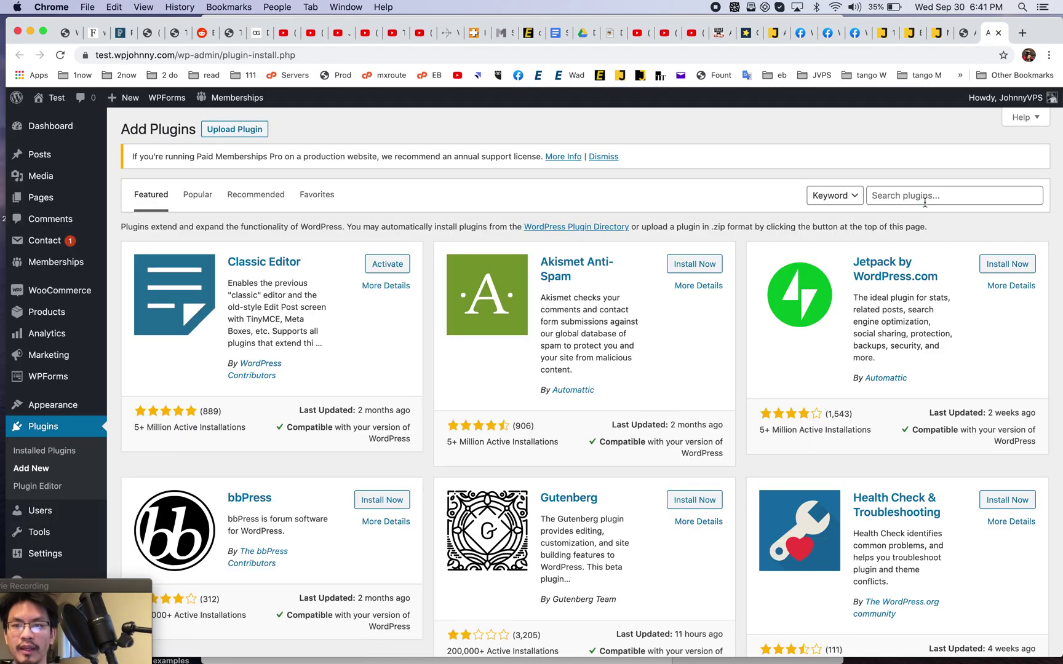
pyautogui.click(923, 196)
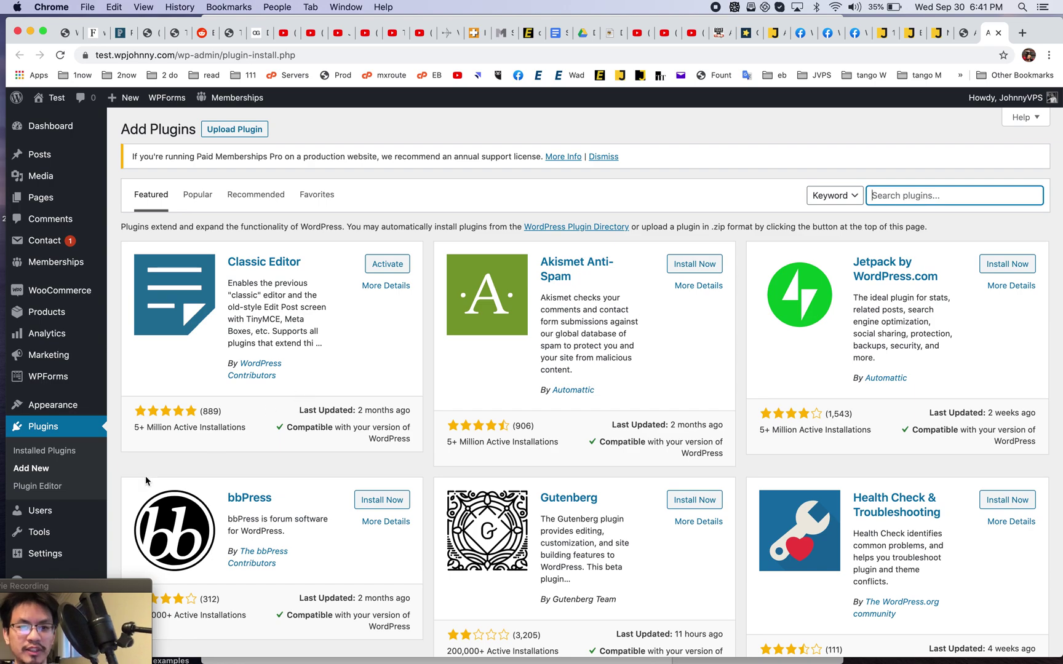
pyautogui.click(54, 455)
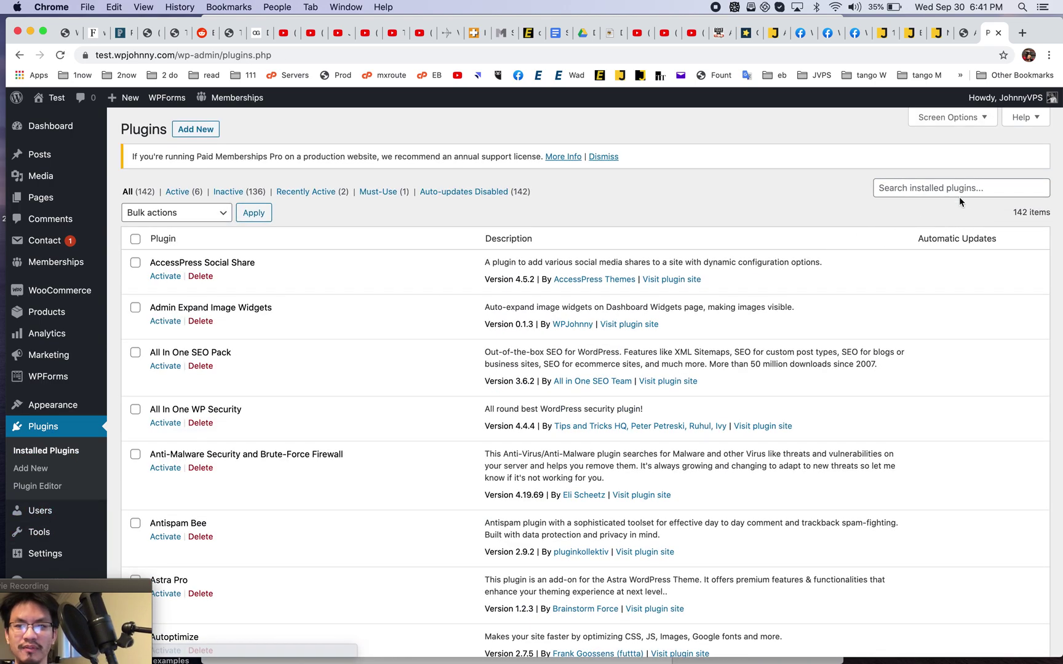
pyautogui.click(959, 194)
pyautogui.write('kadence')
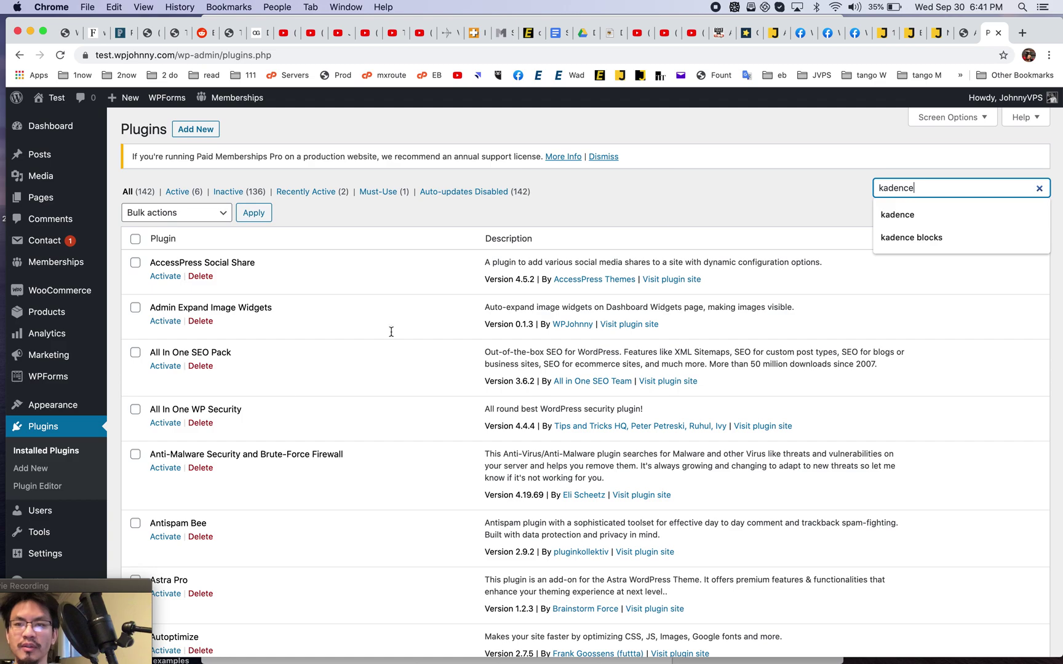
pyautogui.press('Return')
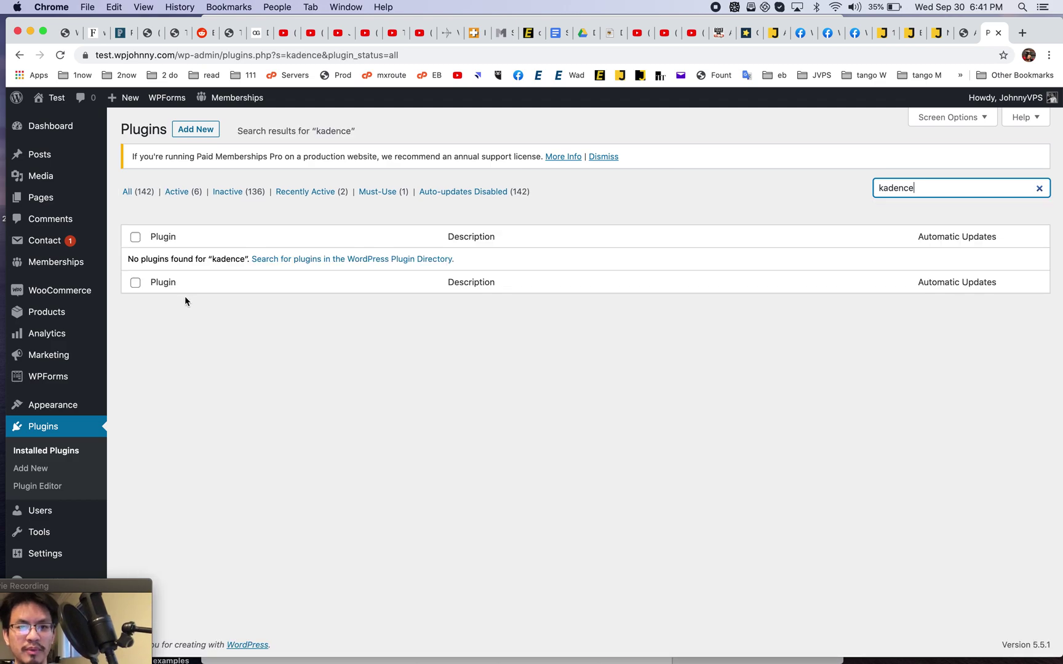
# Search the plugin directory for 'kadenc', then install and activate Kadence Blocks
pyautogui.click(37, 470)
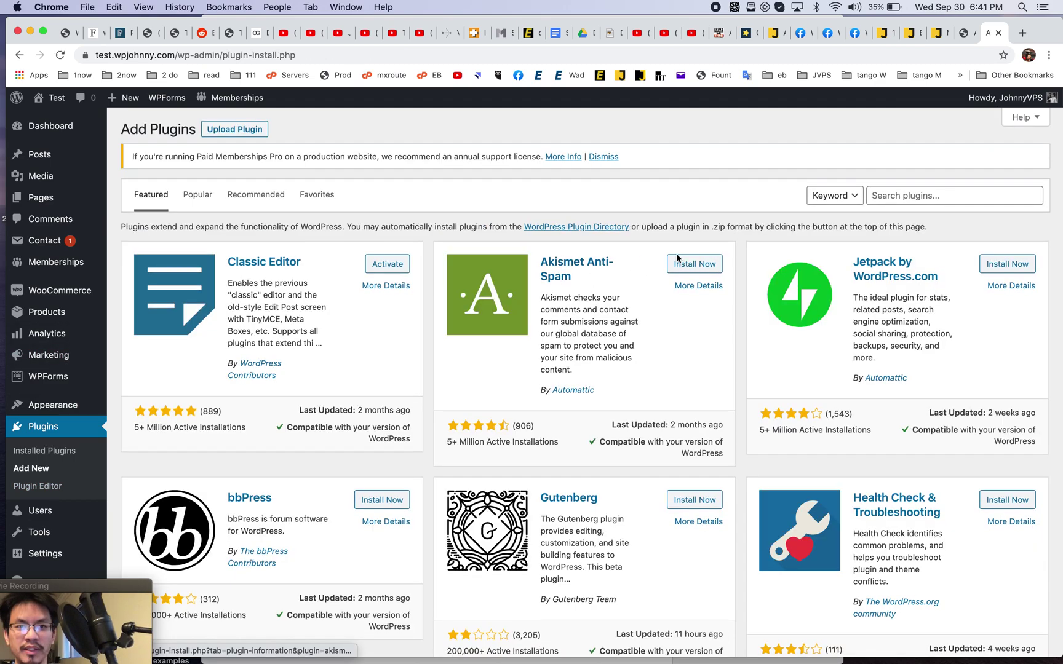
pyautogui.click(916, 197)
pyautogui.write('kadence')
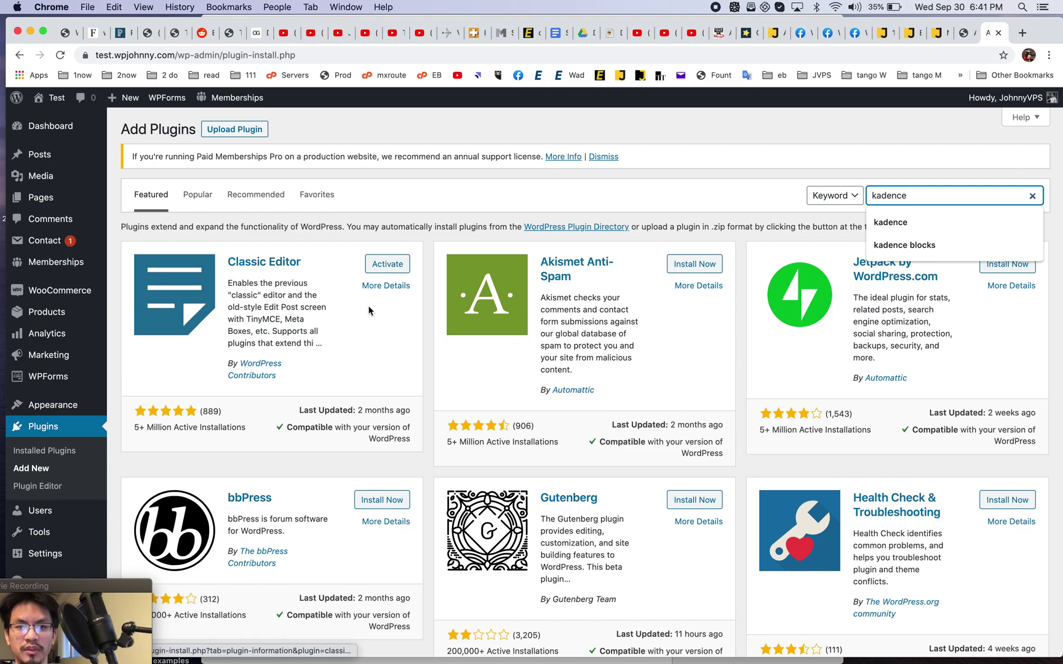
pyautogui.press('Return')
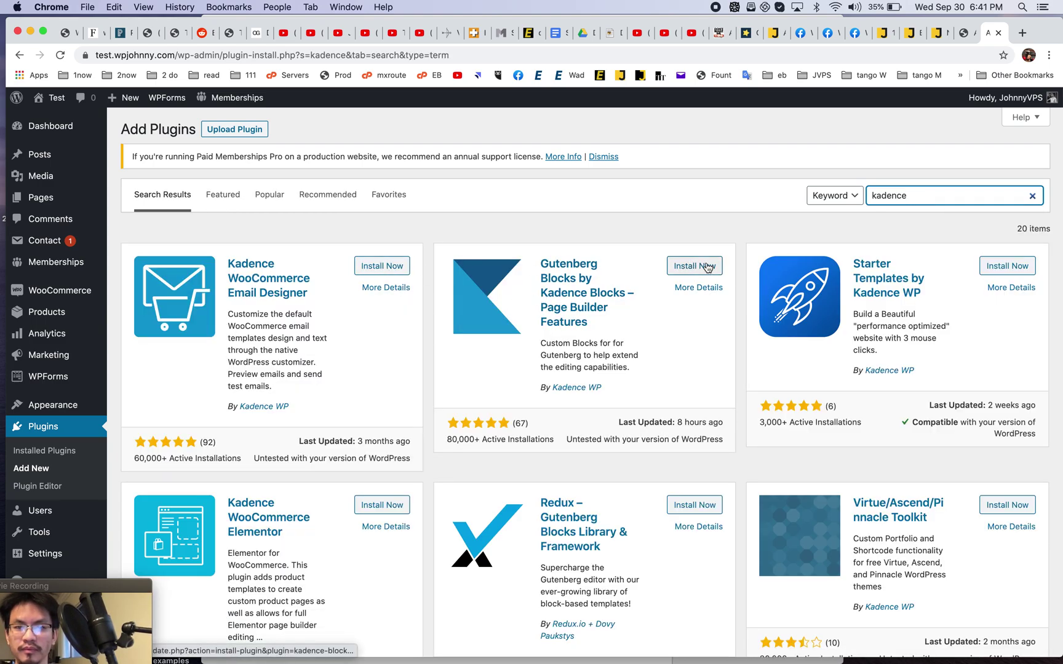
pyautogui.click(707, 267)
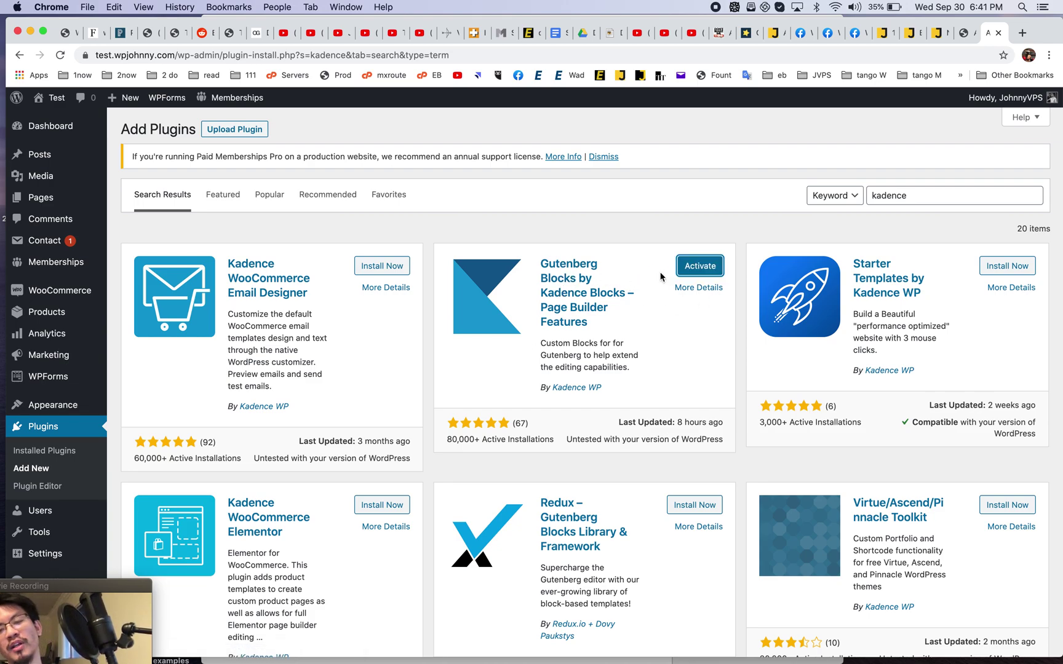
pyautogui.click(703, 265)
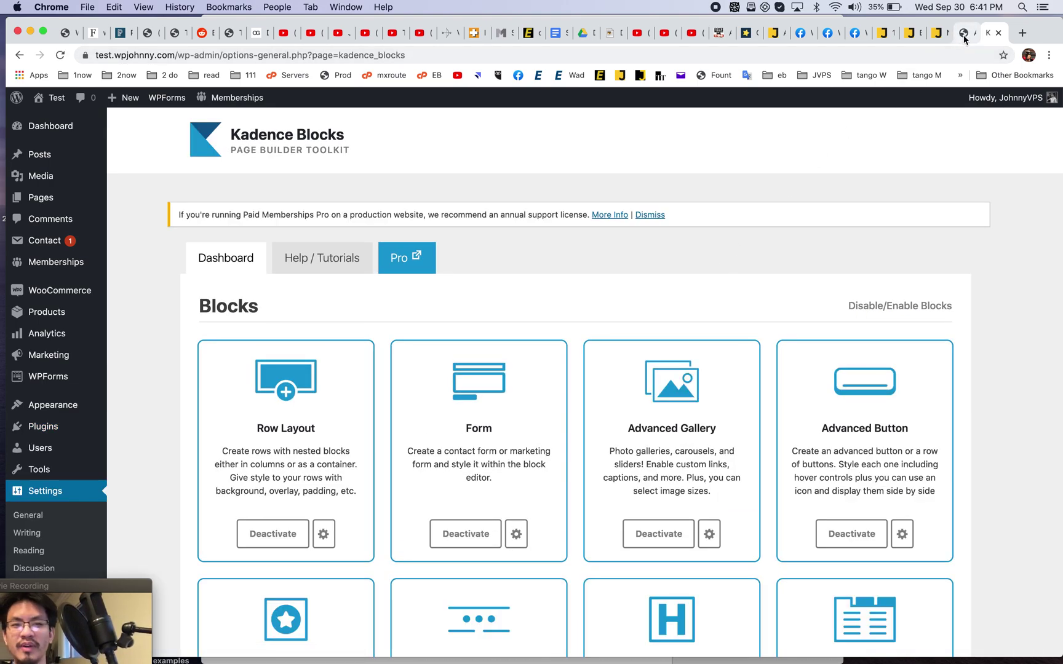
# Look over the Kadence Blocks settings page, then return to the page editor
pyautogui.click(963, 36)
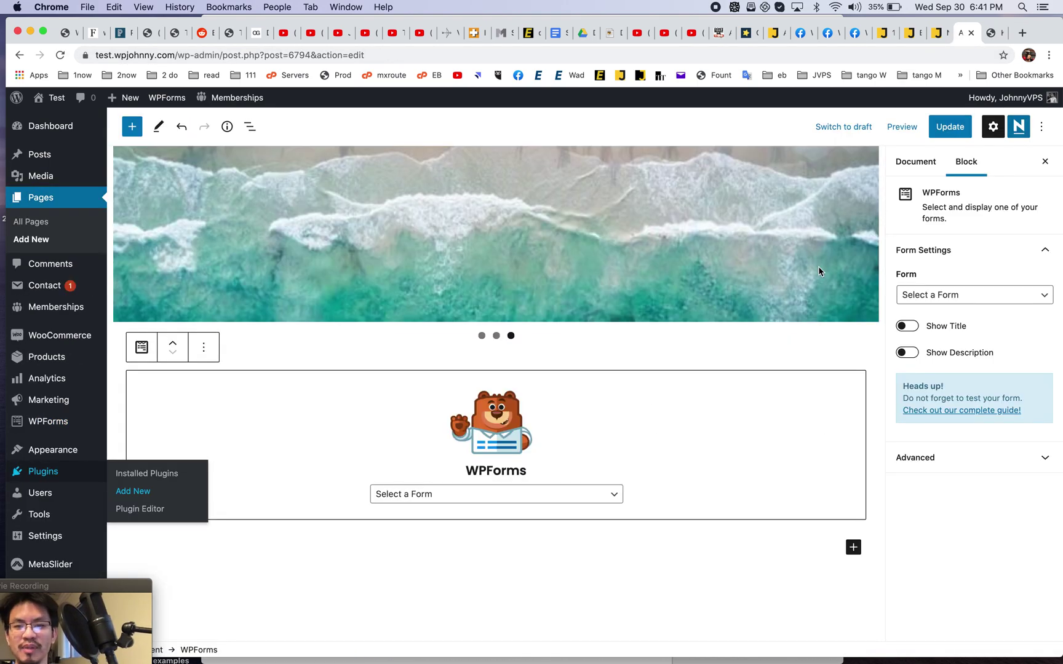
pyautogui.click(990, 32)
pyautogui.scroll(-10, 645, 422)
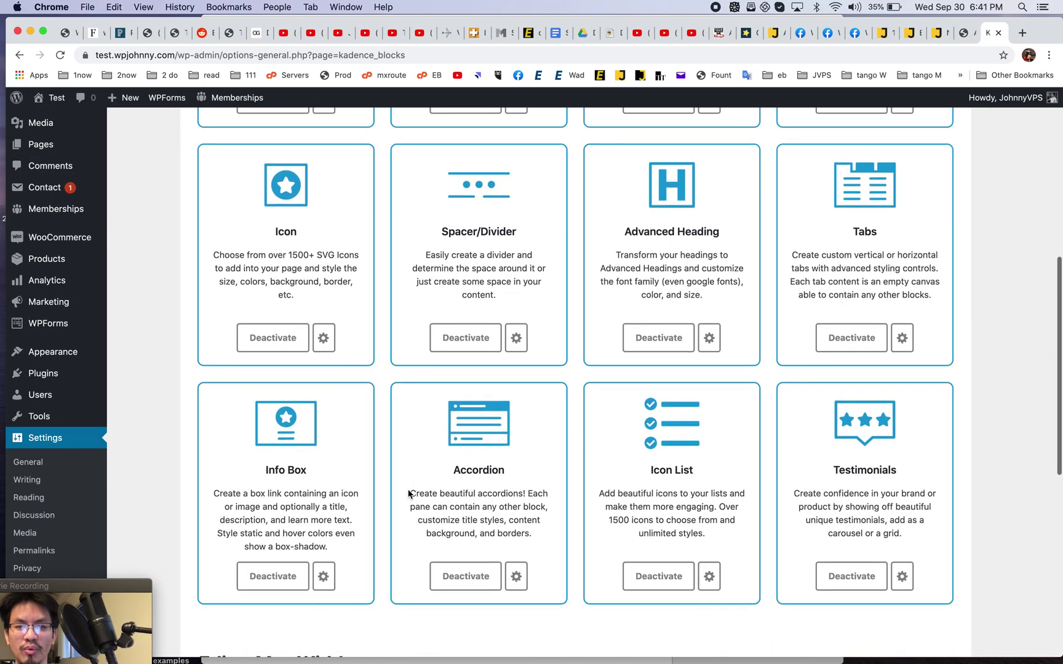
pyautogui.scroll(-2, 483, 548)
pyautogui.scroll(7, 483, 547)
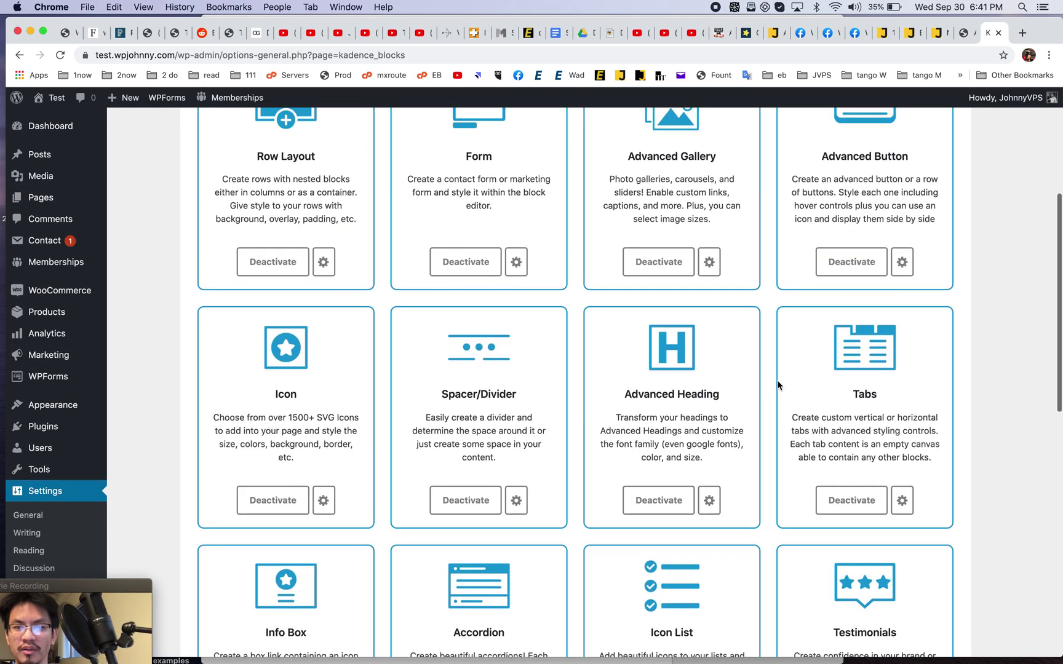
pyautogui.click(967, 35)
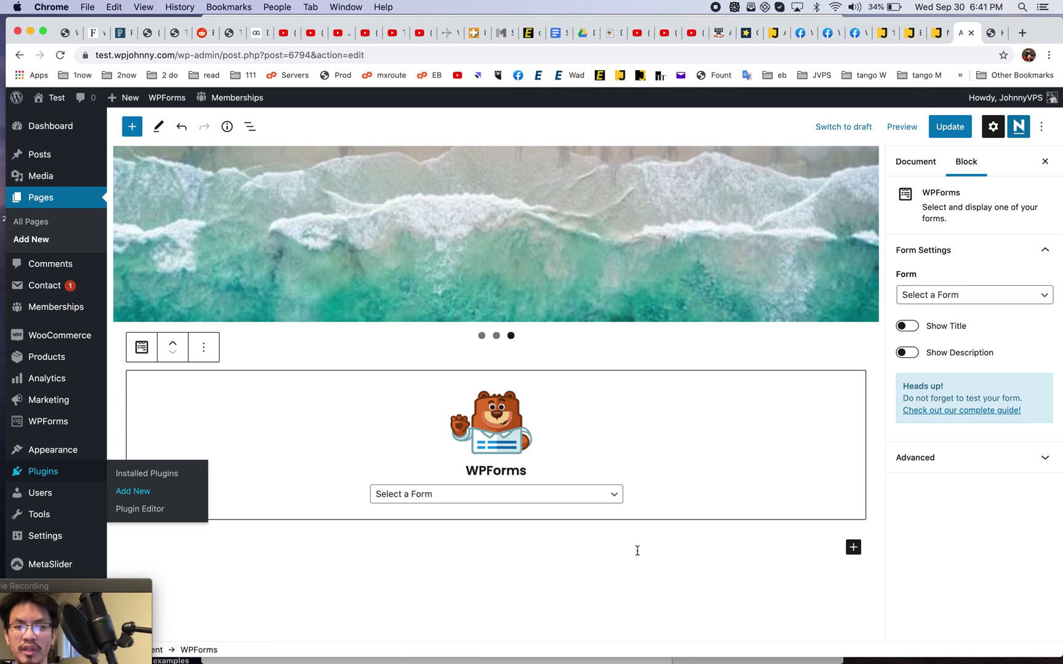
# Reload the editor and insert a Kadence Testimonials block below WPForms, using the third style
pyautogui.press('super+r')
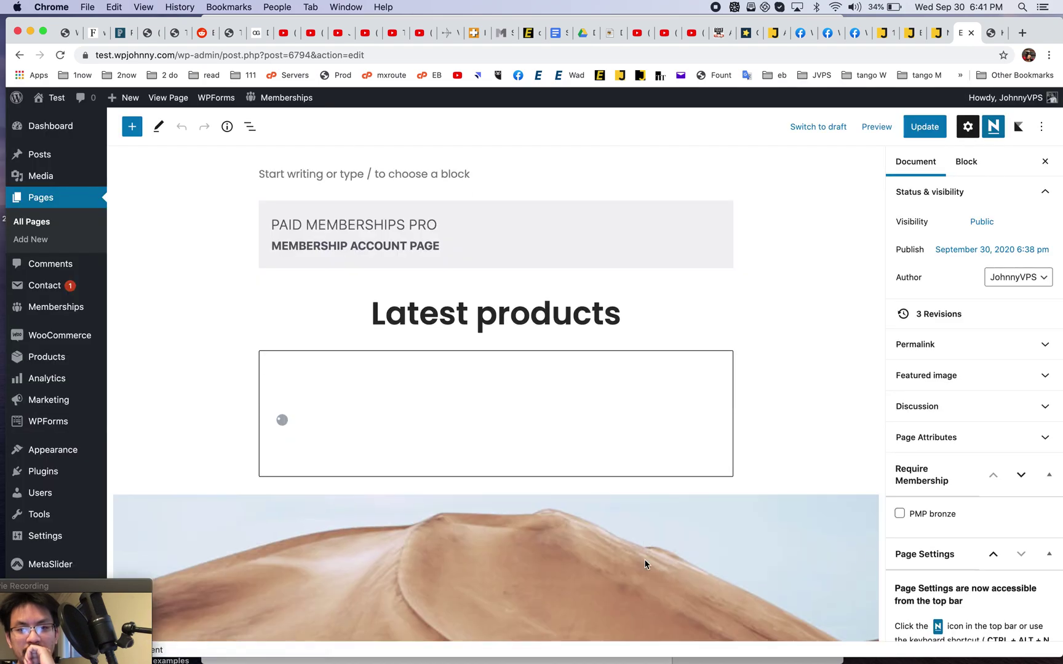
pyautogui.scroll(-10, 645, 564)
pyautogui.click(720, 380)
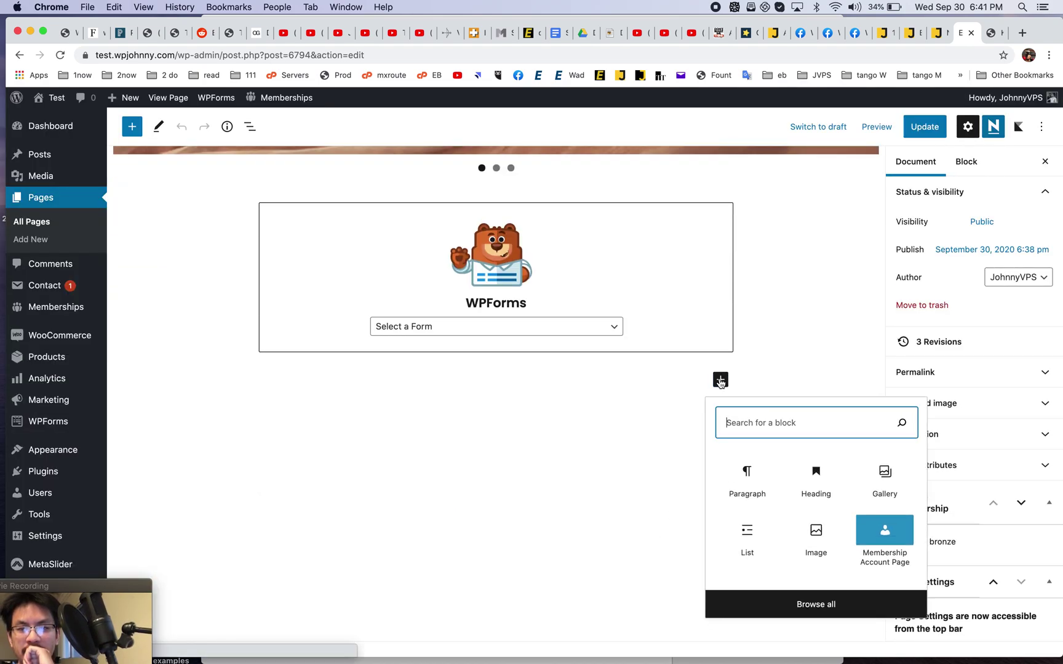
pyautogui.click(800, 603)
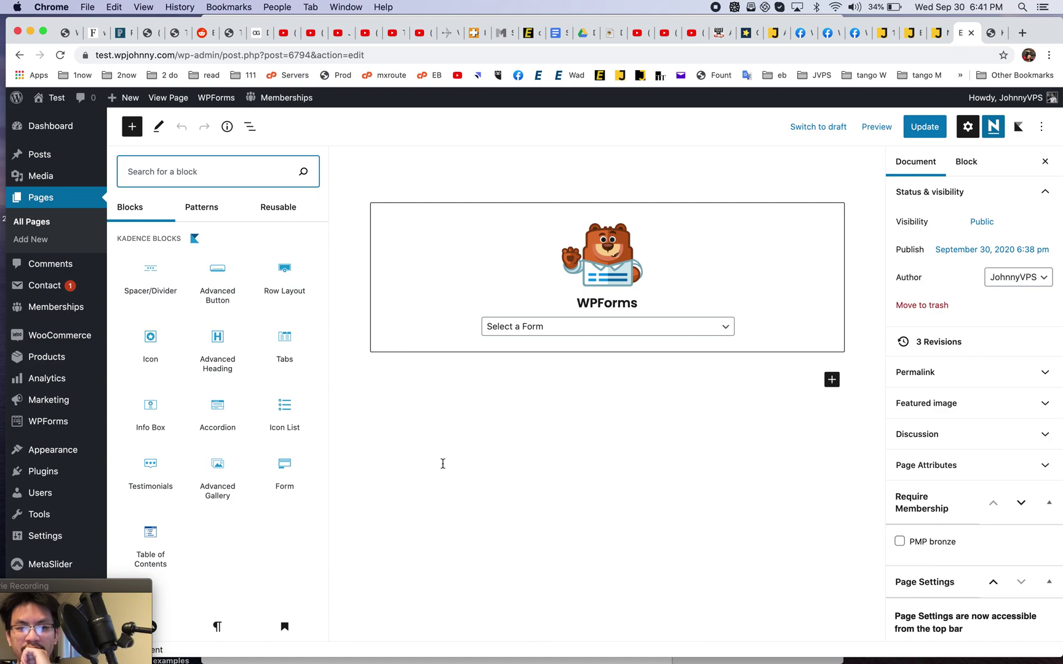
pyautogui.scroll(-2, 224, 508)
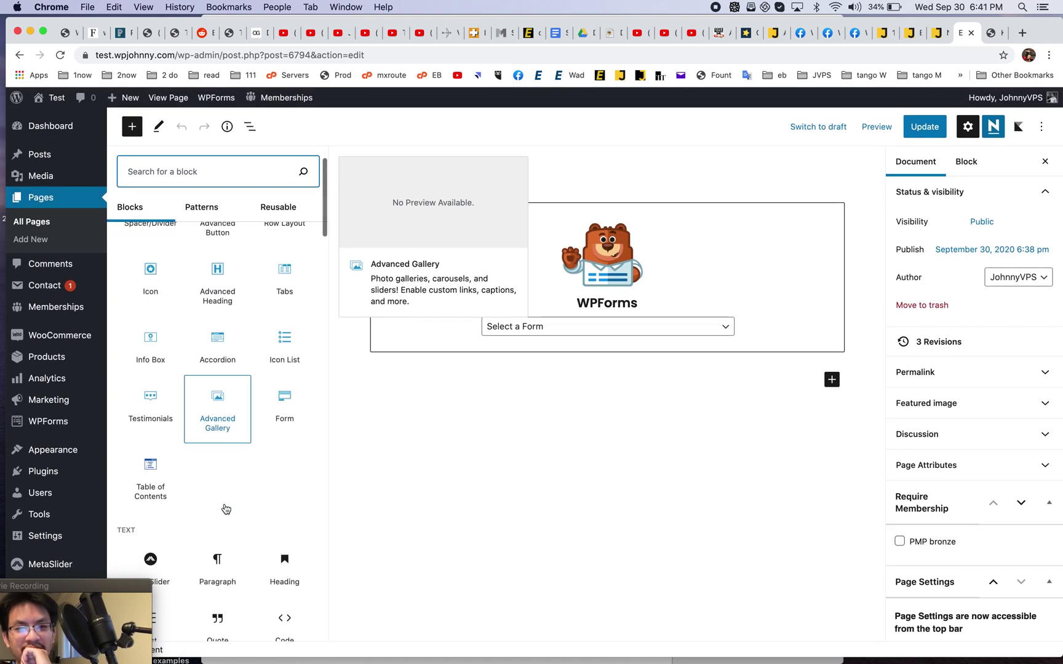
pyautogui.scroll(2, 225, 502)
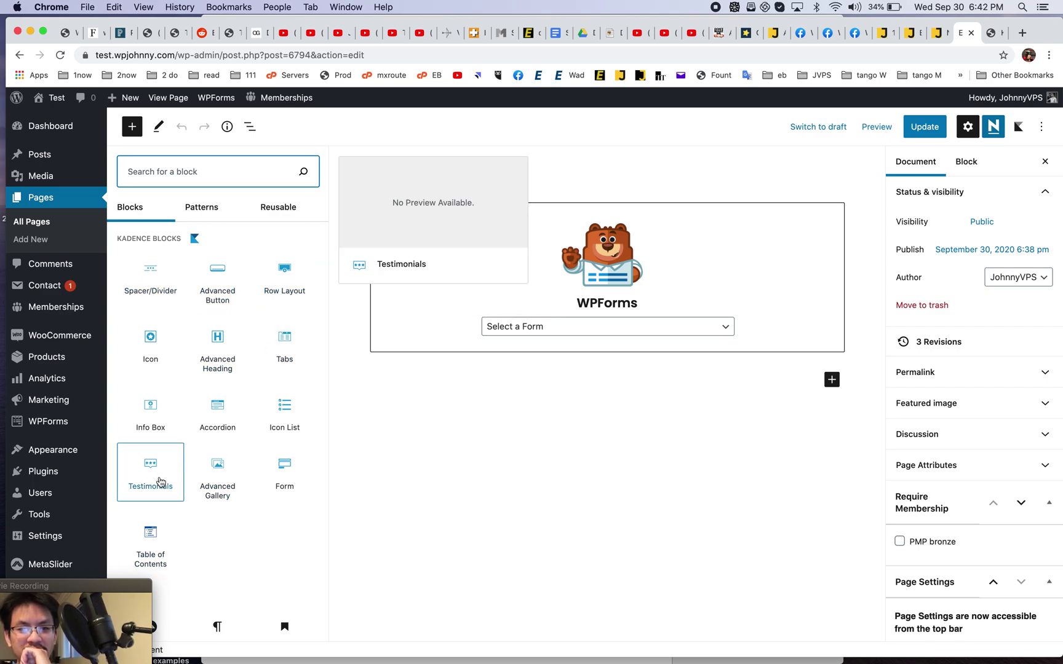
pyautogui.click(155, 484)
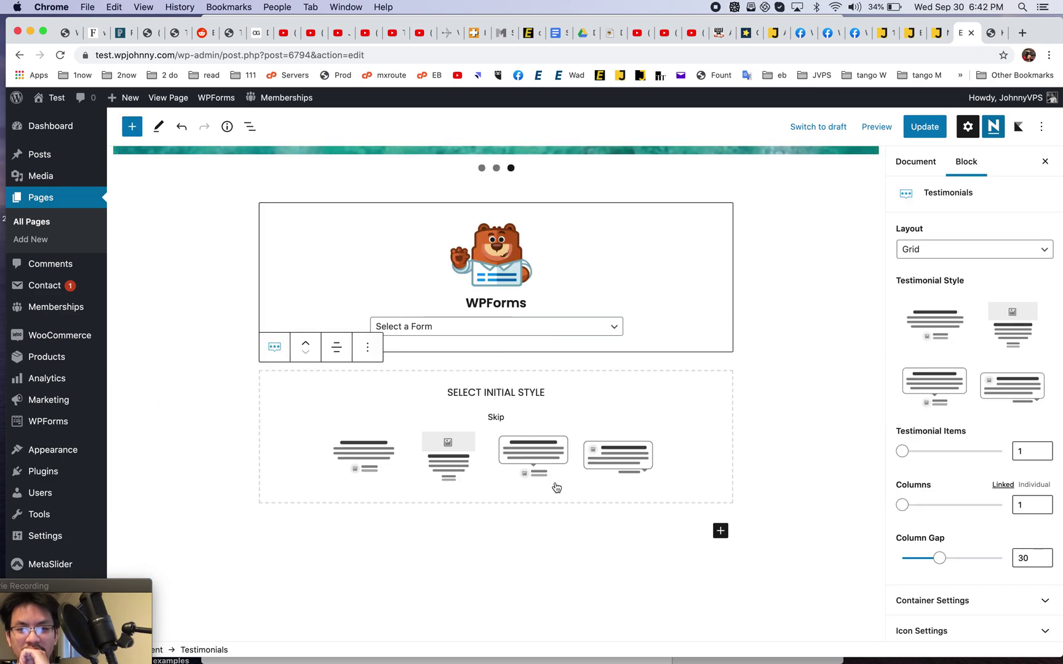
pyautogui.click(553, 463)
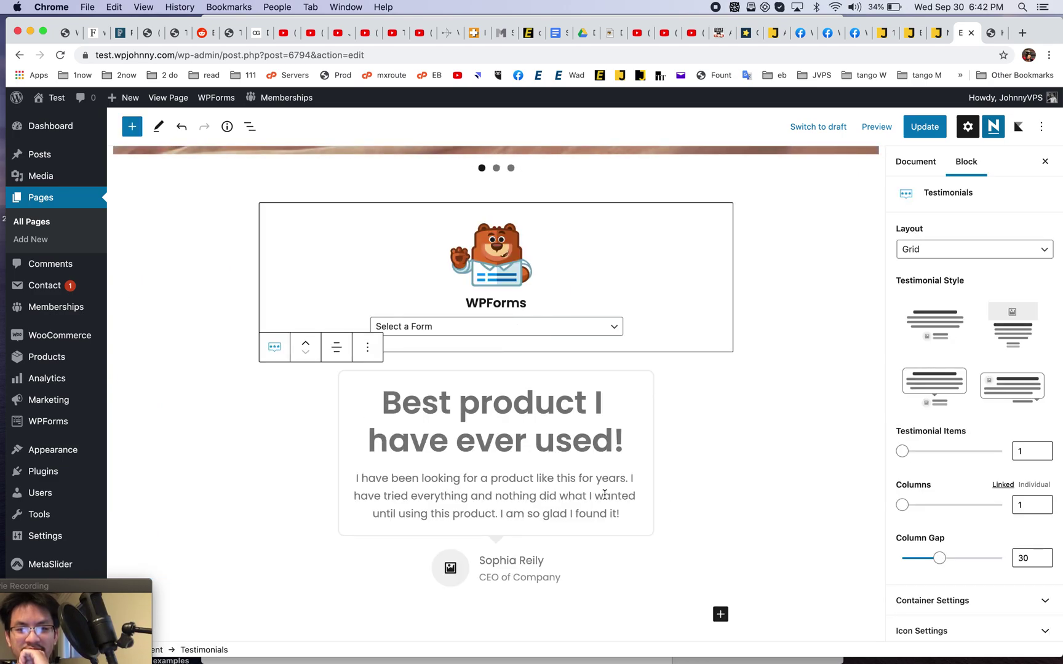
# Insert a Kadence Table of Contents block from the full block library
pyautogui.scroll(-4, 529, 381)
pyautogui.click(720, 379)
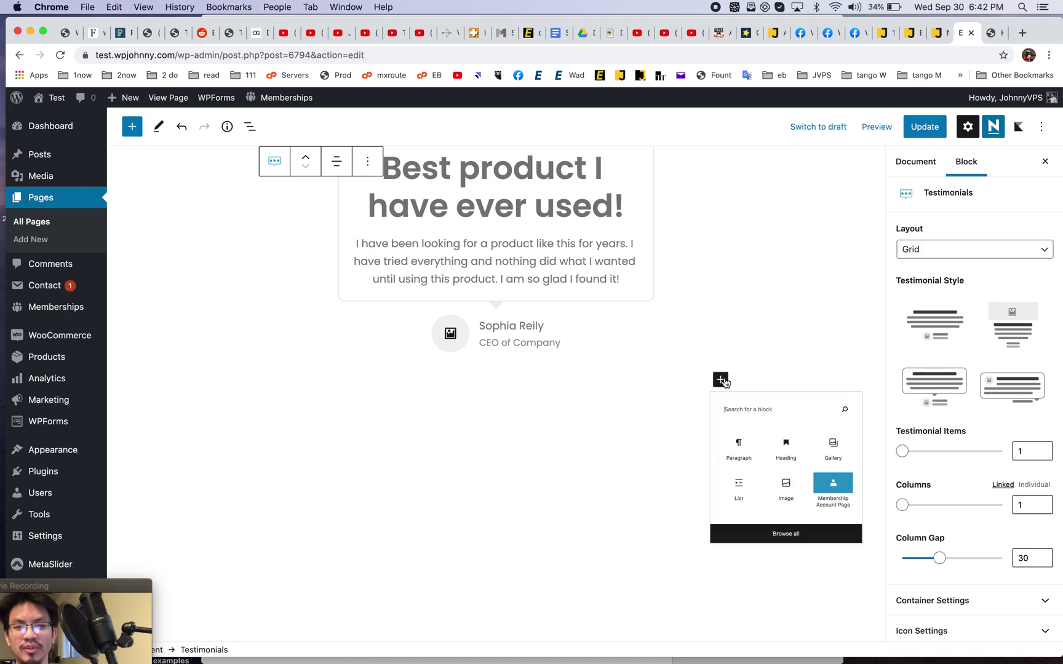
pyautogui.click(787, 605)
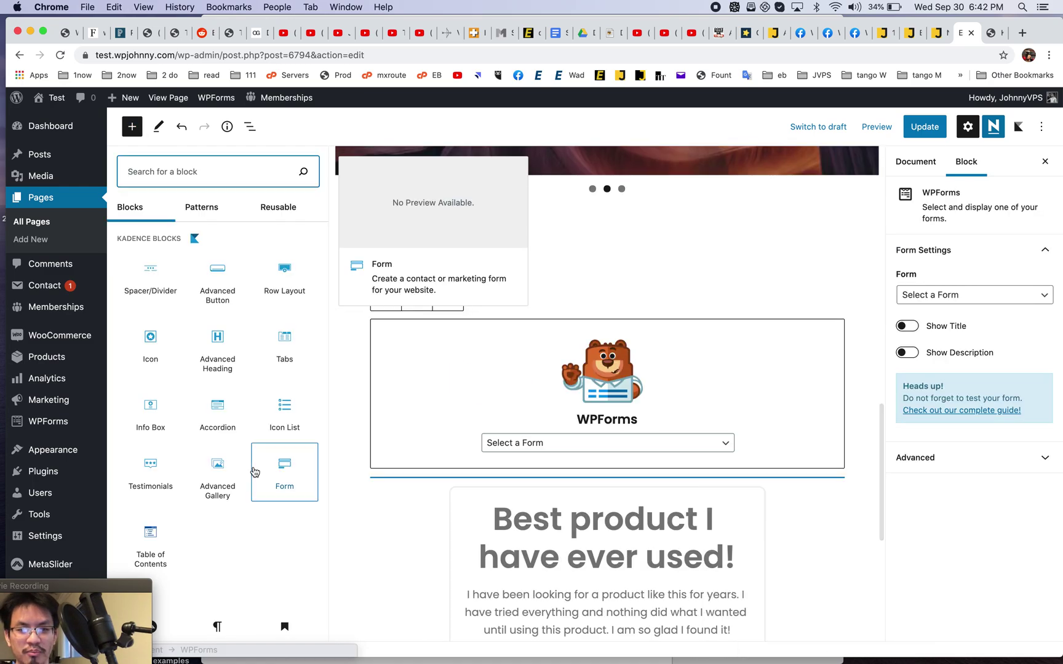
pyautogui.scroll(-6, 268, 437)
pyautogui.scroll(4, 265, 447)
pyautogui.scroll(1, 246, 443)
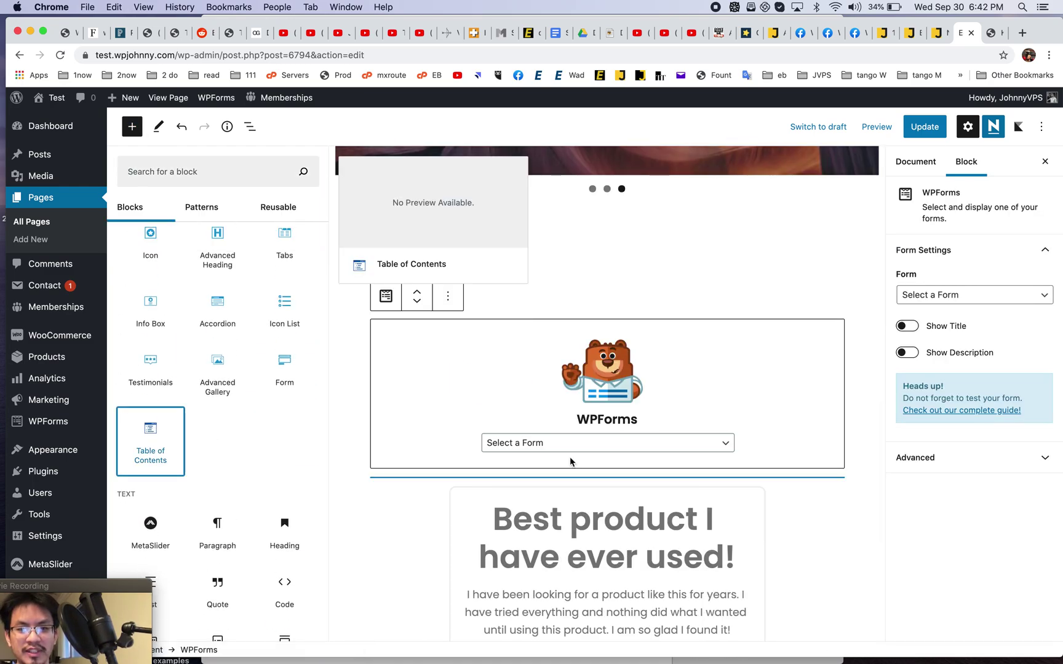
pyautogui.click(150, 432)
# Insert a Kadence Info Box block from the full block library
pyautogui.scroll(-3, 553, 443)
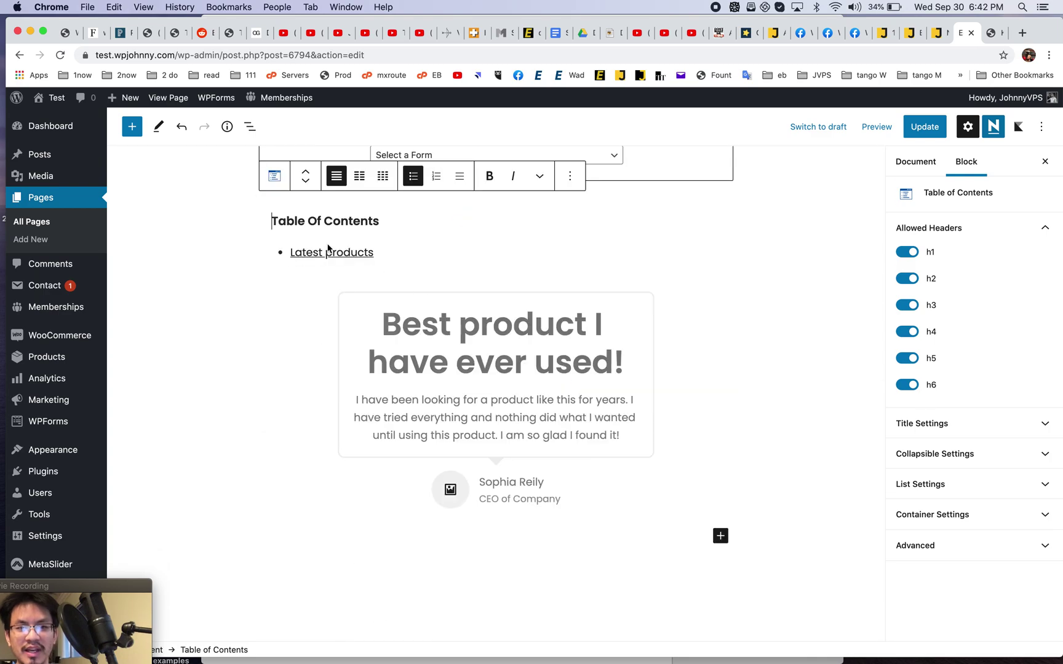
pyautogui.scroll(6, 379, 253)
pyautogui.scroll(-8, 379, 252)
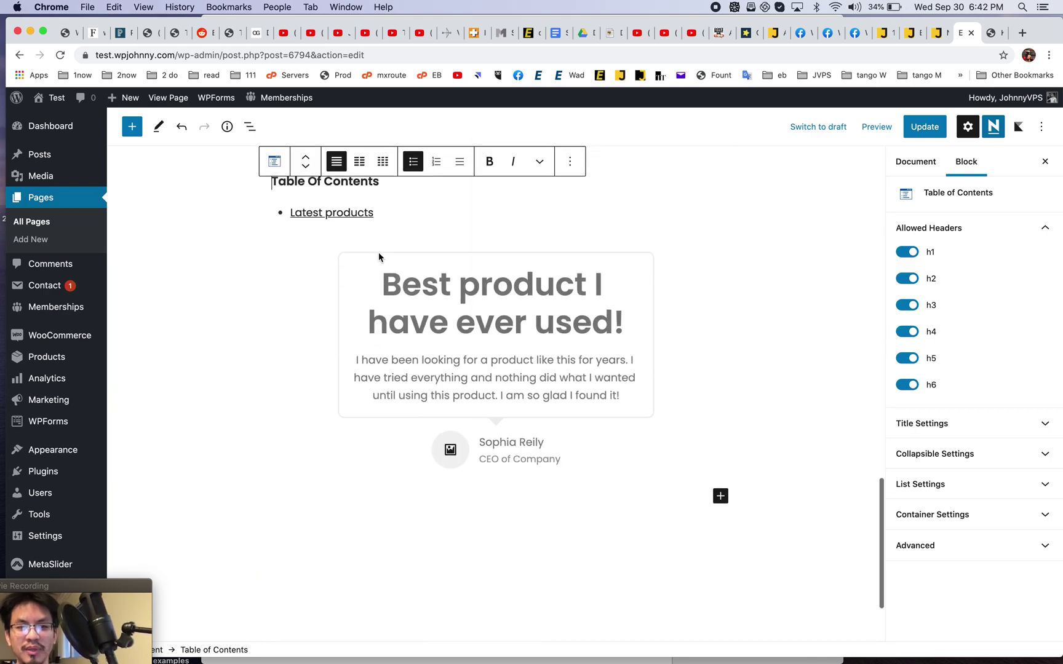
pyautogui.click(721, 413)
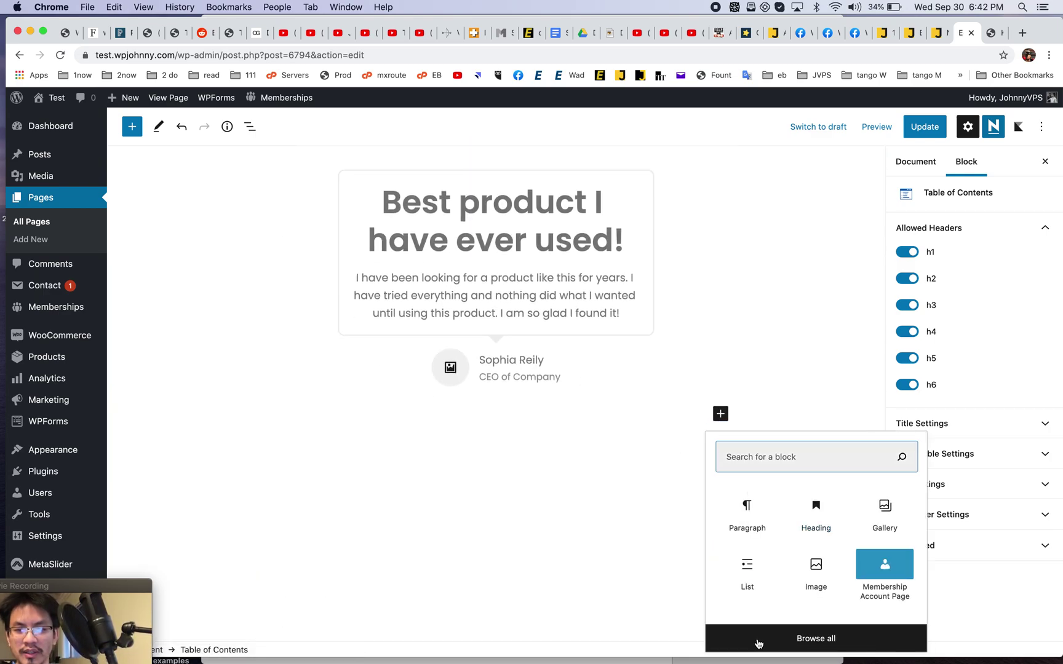
pyautogui.click(759, 640)
pyautogui.scroll(-4, 465, 510)
pyautogui.moveTo(280, 475)
pyautogui.scroll(-1, 283, 471)
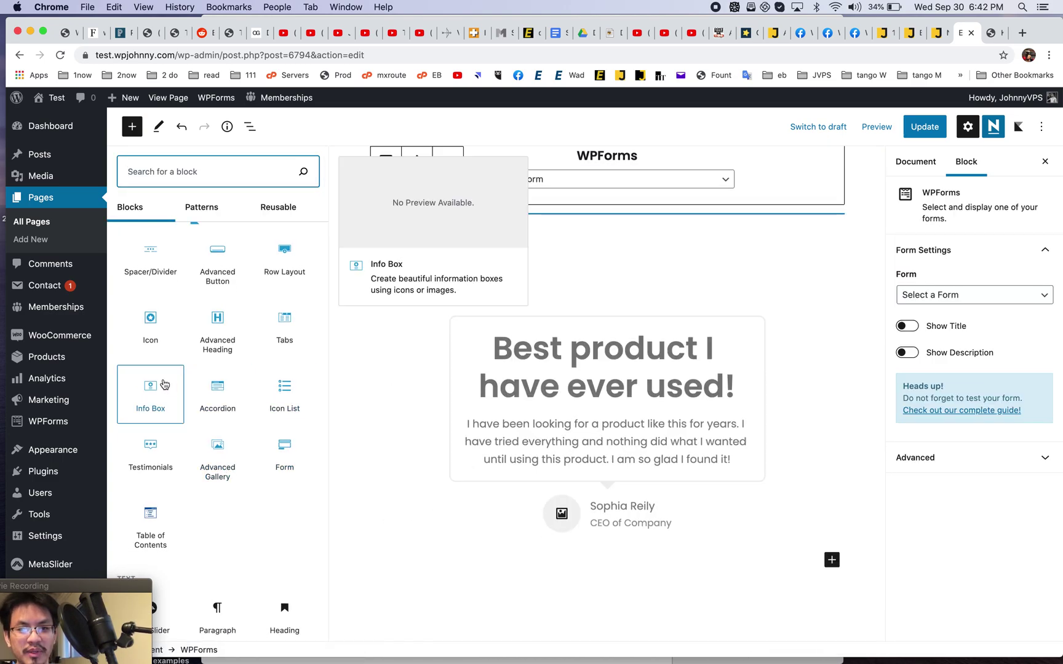
pyautogui.click(161, 382)
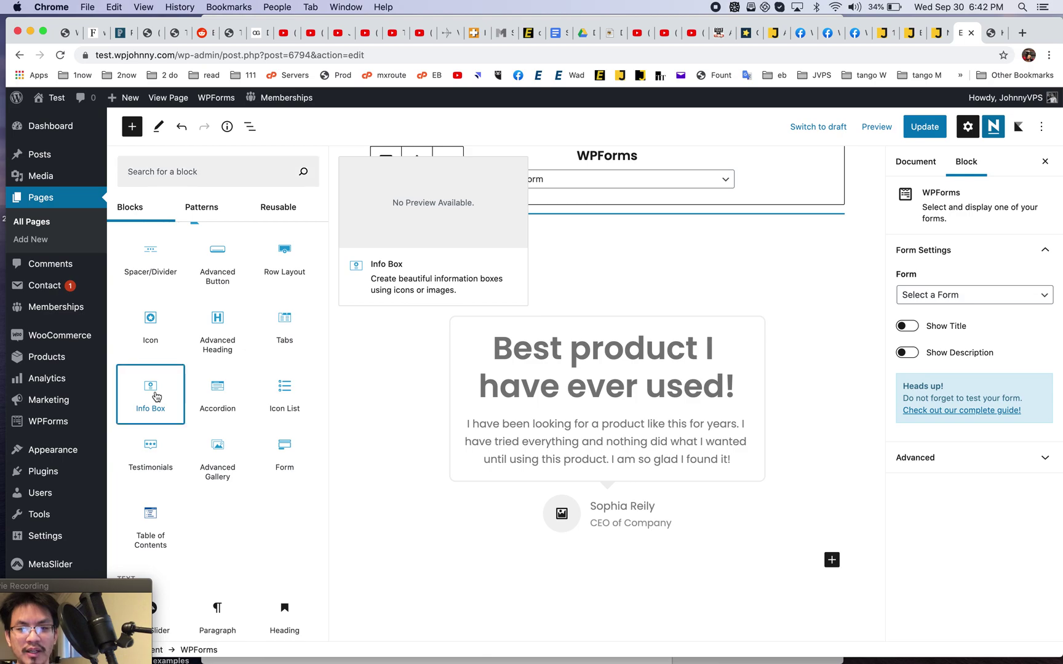
# Add a Row Layout block after the Info Box, split into three equal columns
pyautogui.scroll(2, 554, 484)
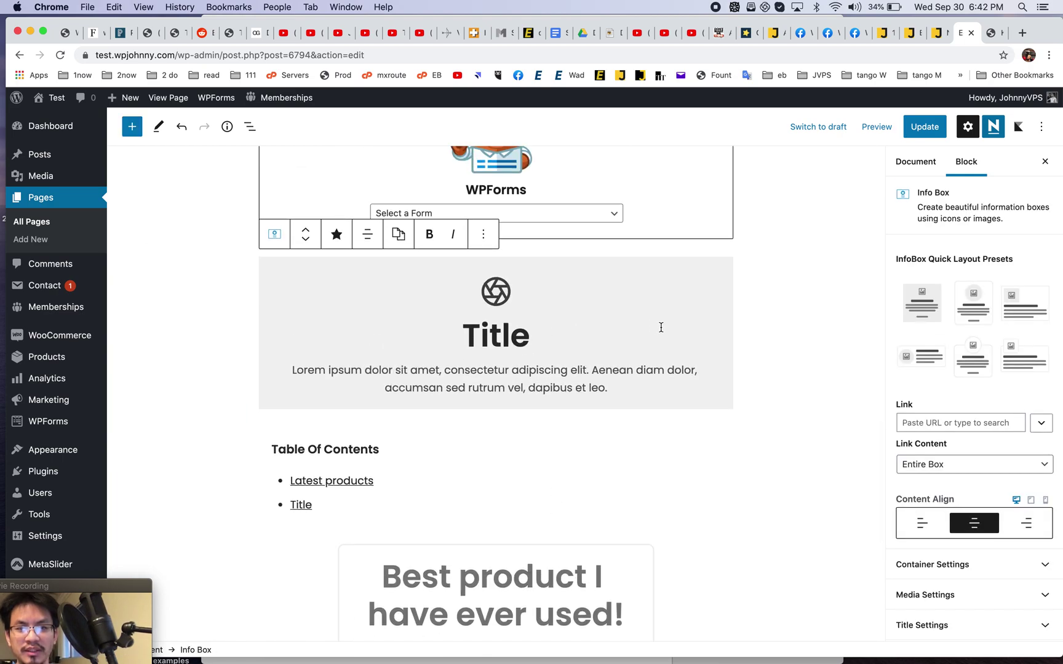
pyautogui.click(505, 407)
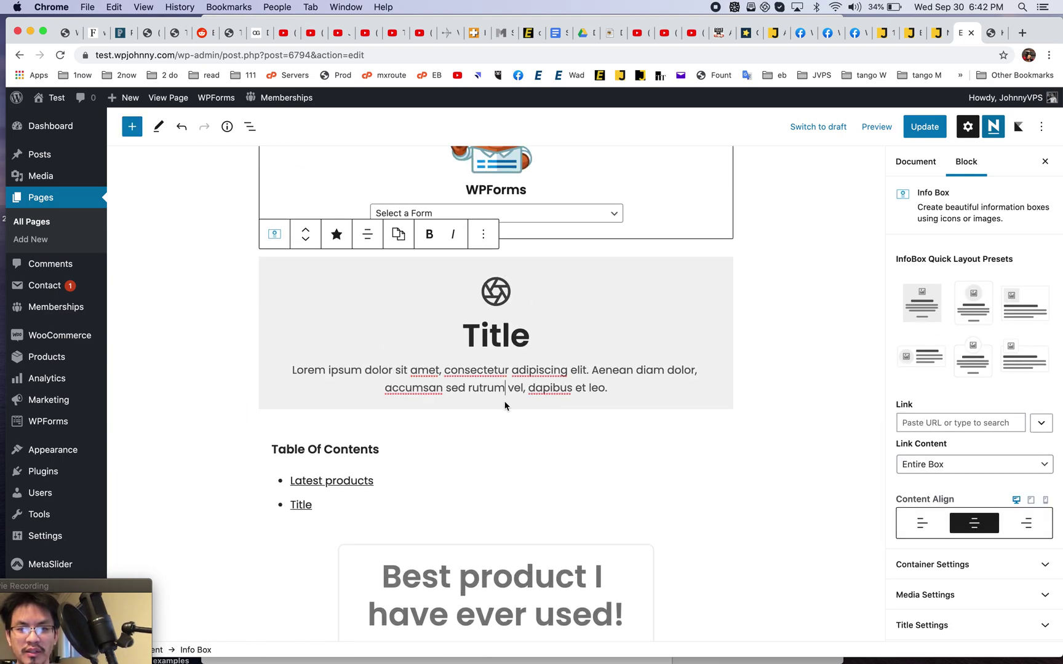
pyautogui.click(496, 418)
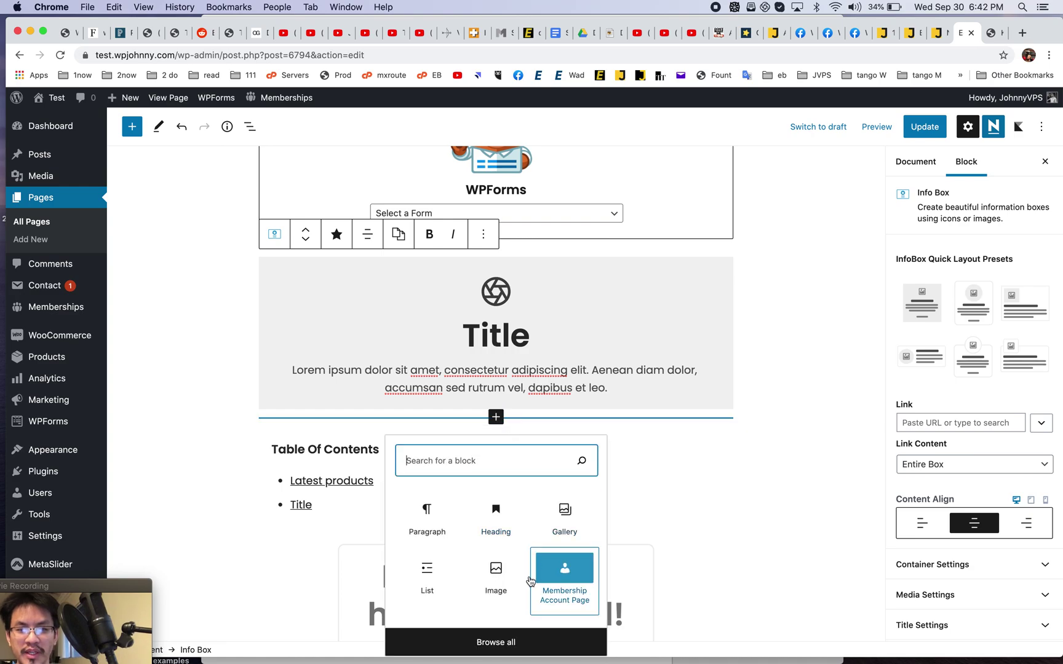
pyautogui.click(508, 642)
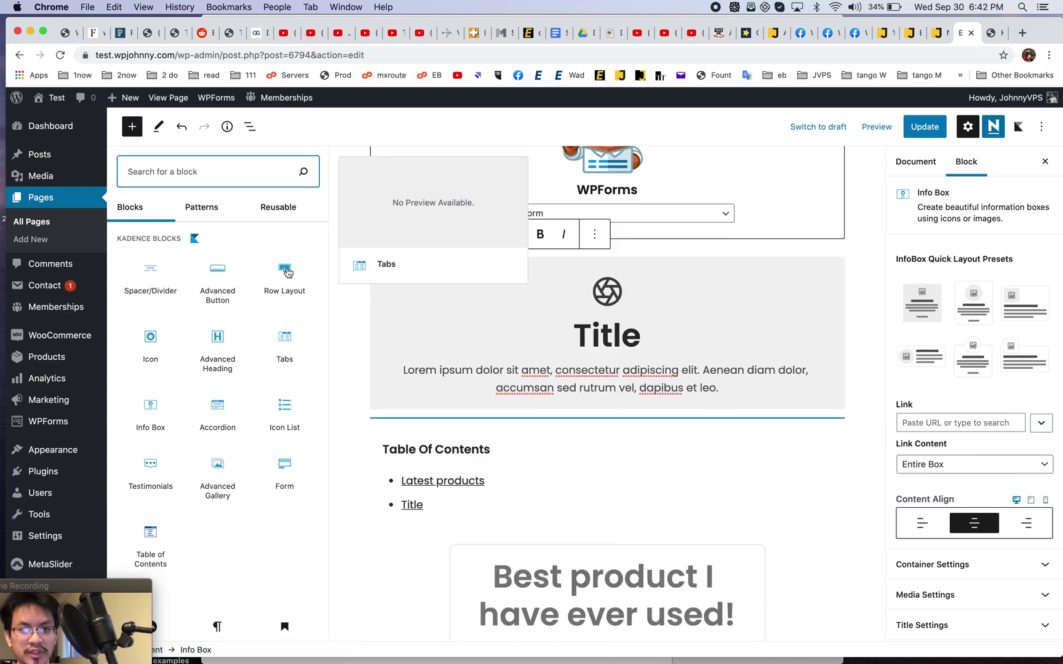
pyautogui.click(284, 280)
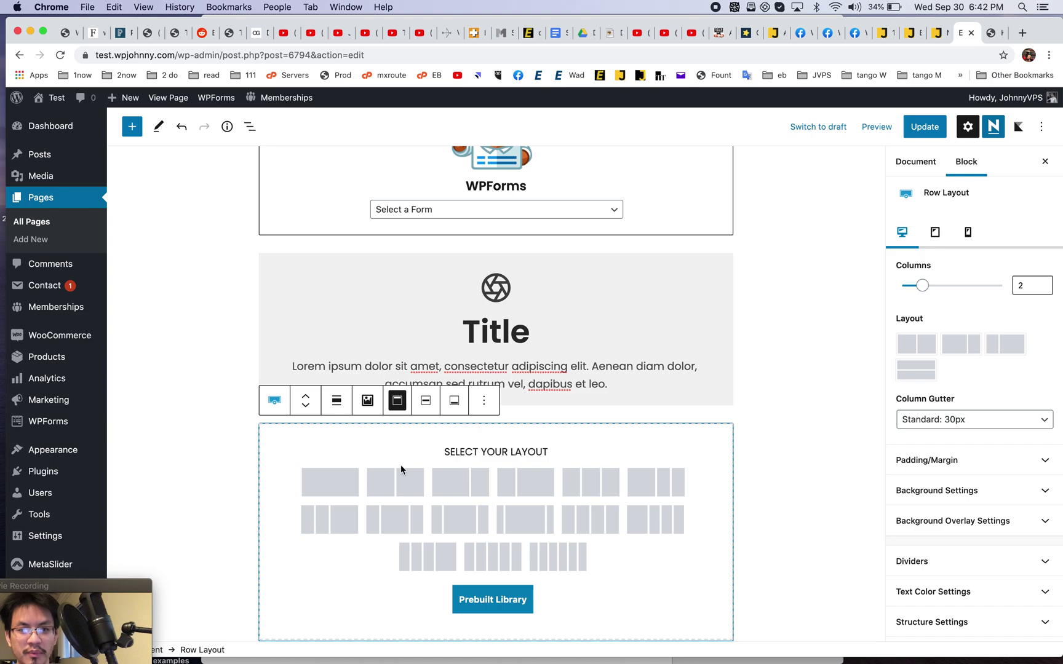
pyautogui.click(603, 490)
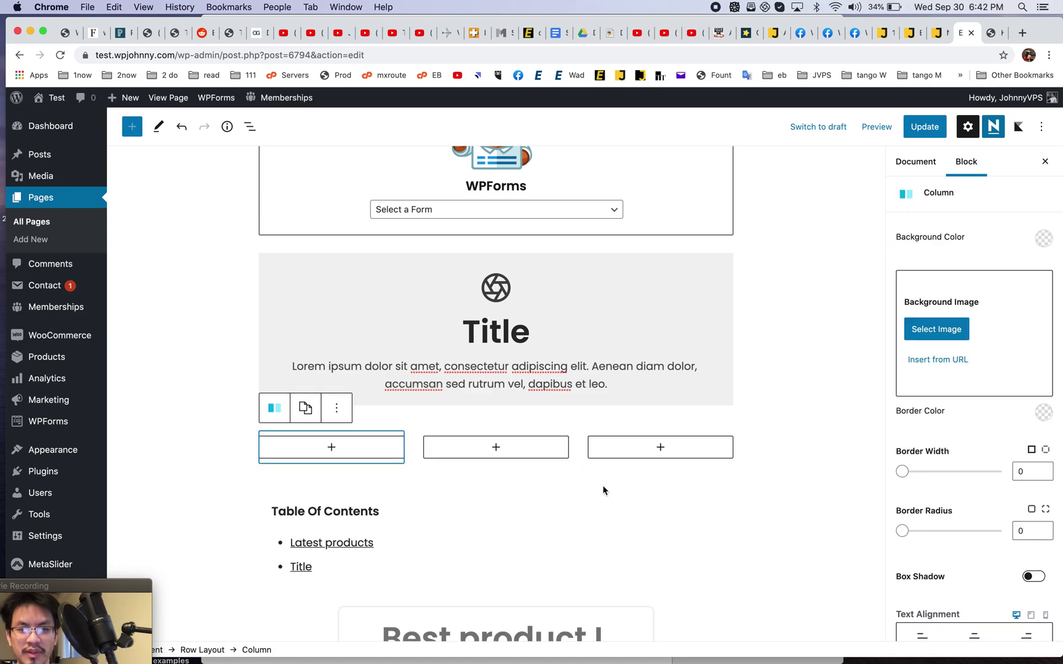
# Move the Info Box into the row's left column
pyautogui.click(427, 273)
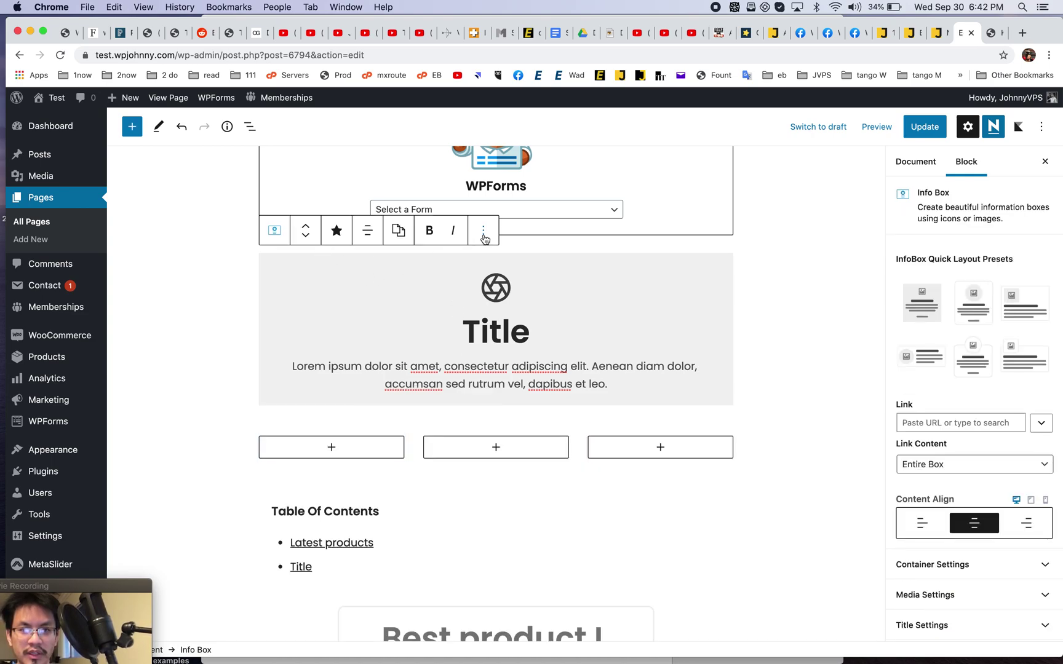
pyautogui.click(357, 422)
pyautogui.moveTo(461, 276)
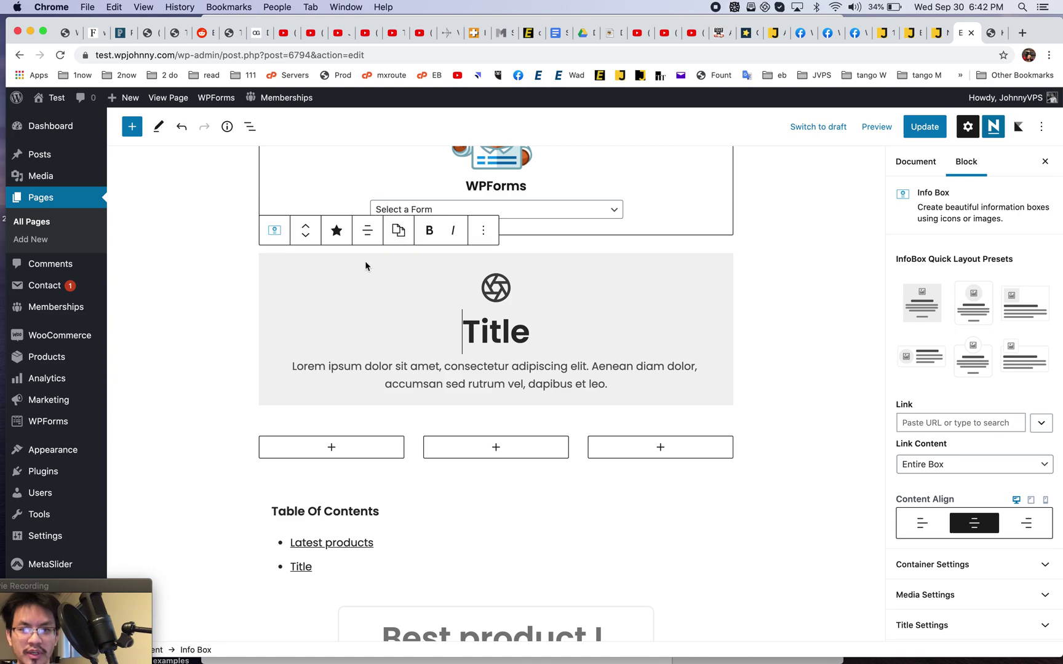
pyautogui.moveTo(308, 234); pyautogui.dragTo(332, 257)
# Duplicate the Info Box twice and drag the copies into the middle and right columns
pyautogui.click(425, 232)
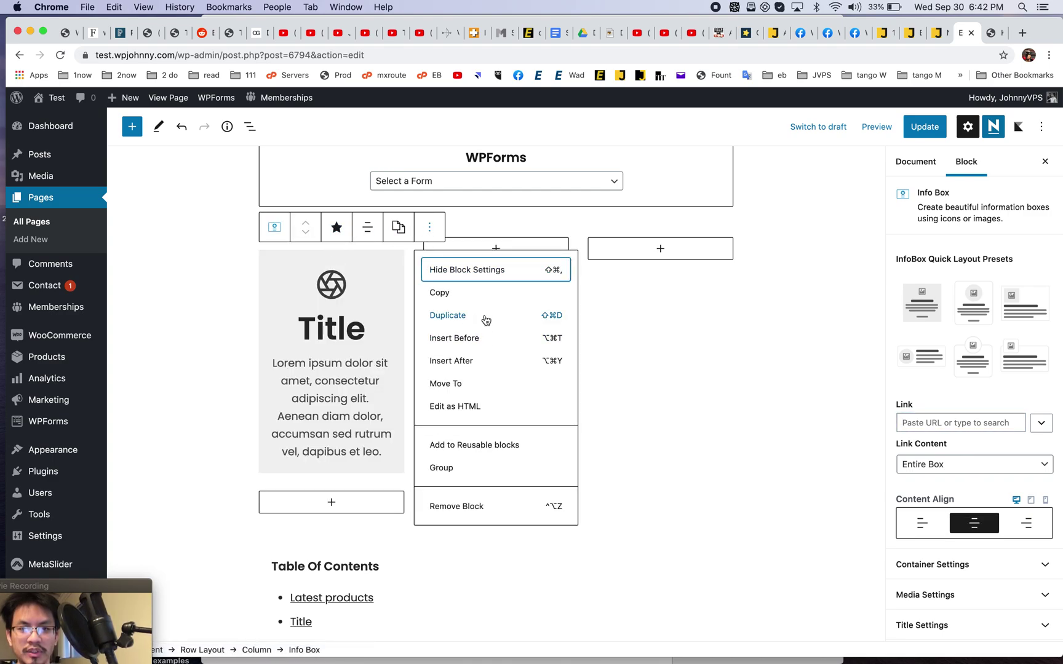
pyautogui.click(476, 319)
pyautogui.moveTo(301, 470); pyautogui.dragTo(481, 465)
pyautogui.click(593, 440)
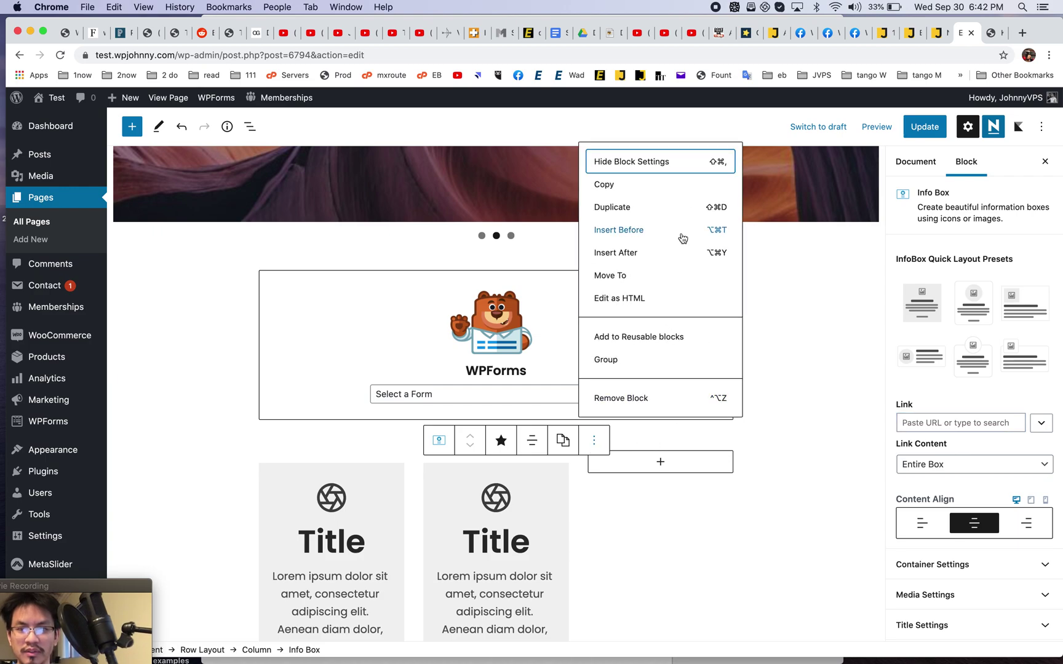
pyautogui.click(669, 212)
pyautogui.scroll(4, 588, 352)
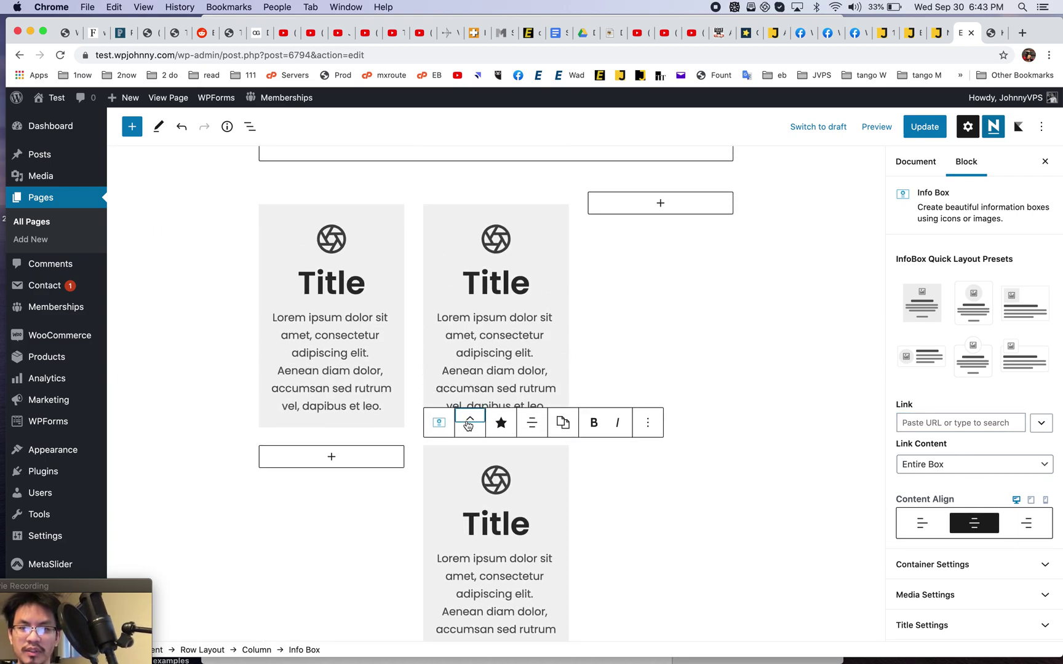
pyautogui.moveTo(437, 422); pyautogui.dragTo(633, 449)
pyautogui.scroll(-5, 794, 505)
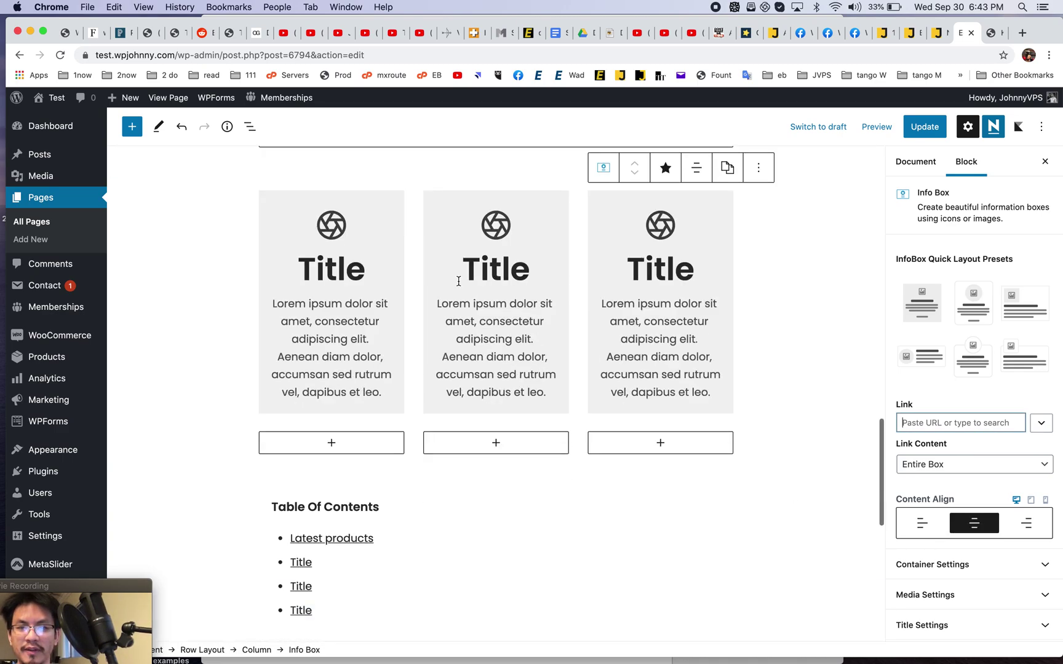
pyautogui.scroll(3, 460, 266)
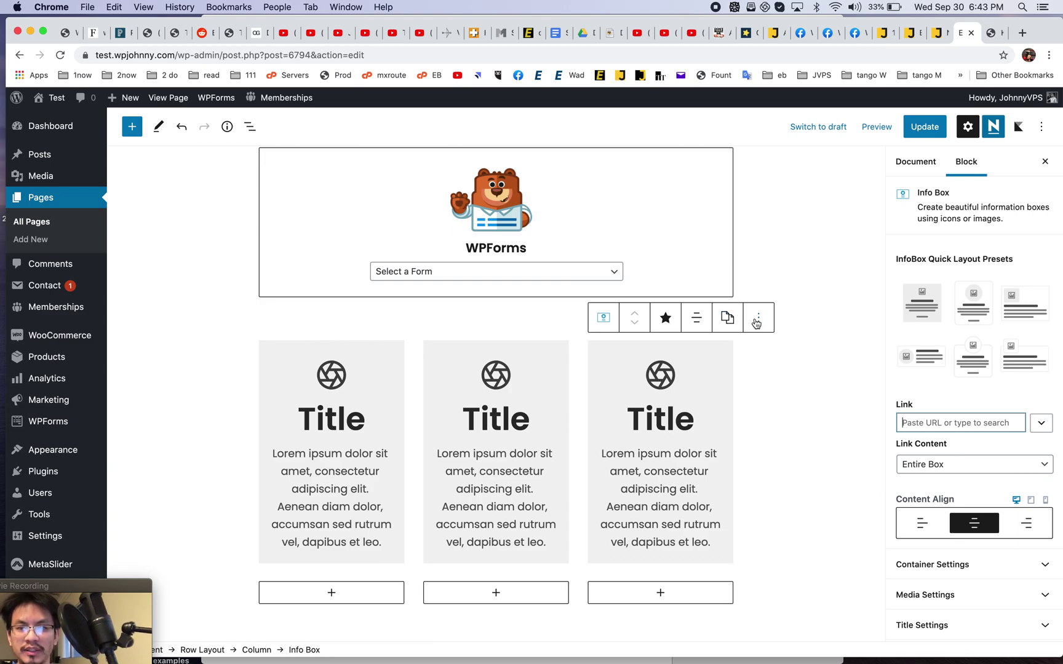
pyautogui.click(435, 333)
# Select the three-column row and set its padding to 0 on three sides
pyautogui.click(403, 331)
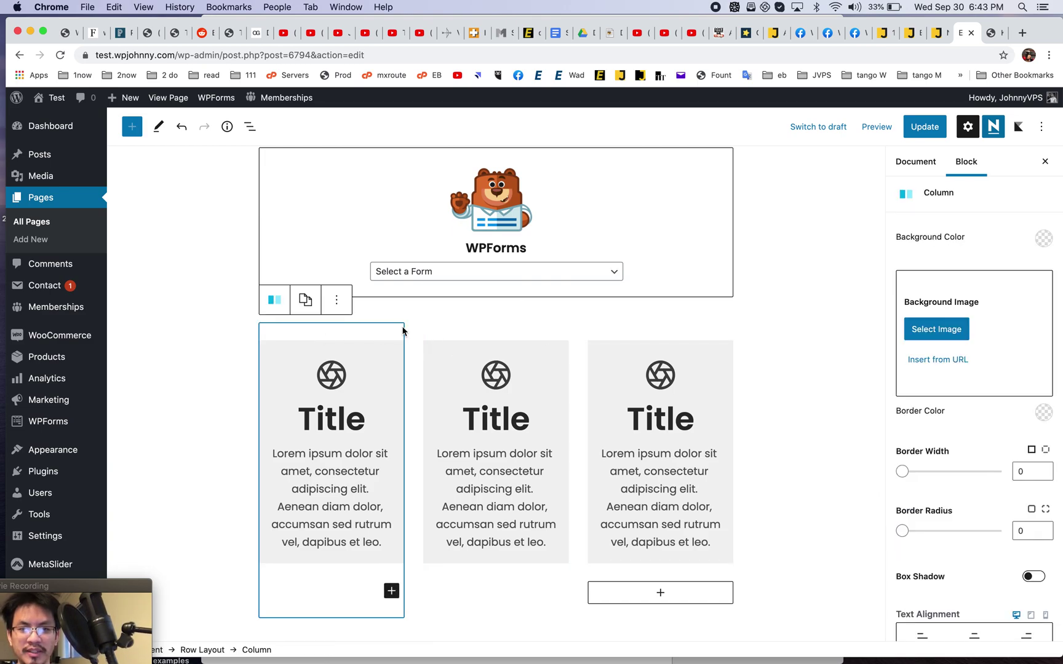
pyautogui.click(401, 320)
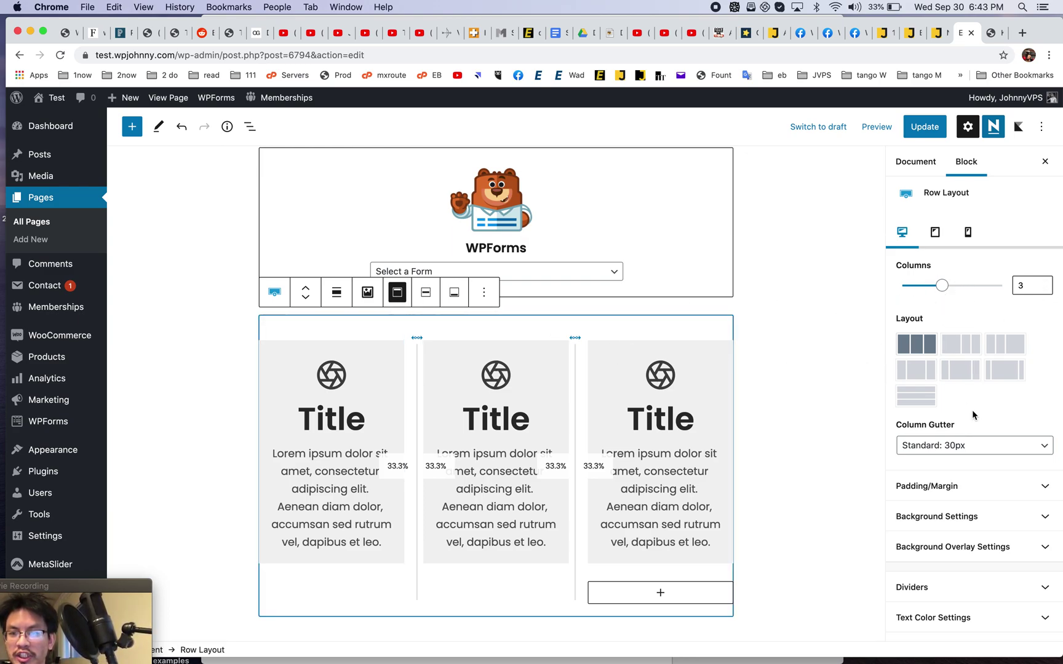
pyautogui.scroll(-3, 972, 409)
pyautogui.click(987, 405)
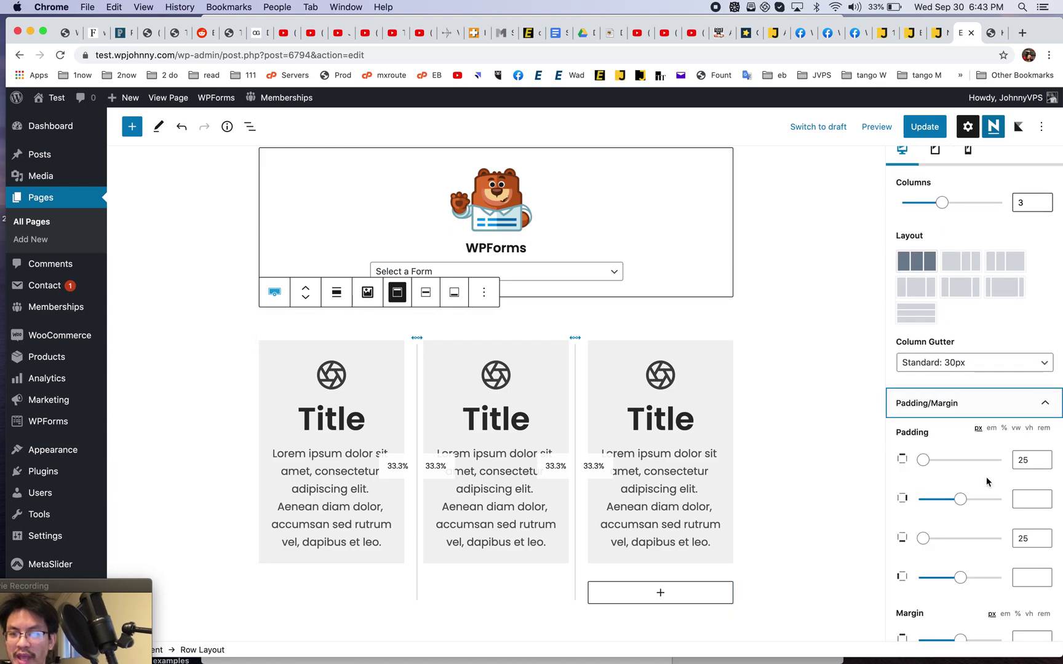
pyautogui.moveTo(926, 463); pyautogui.dragTo(900, 458)
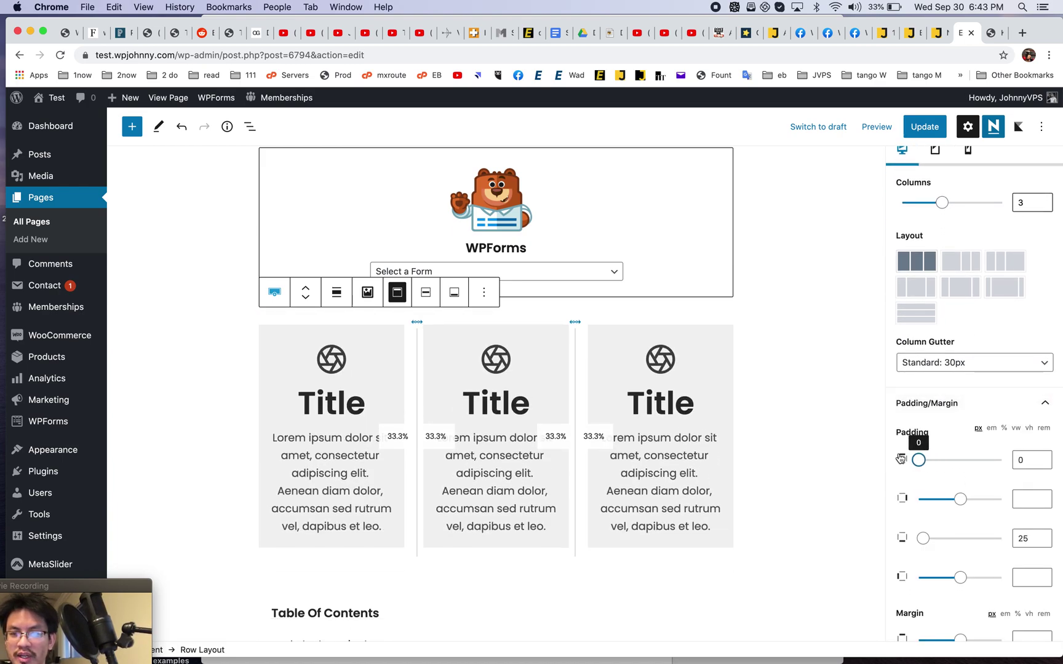
pyautogui.scroll(-2, 950, 506)
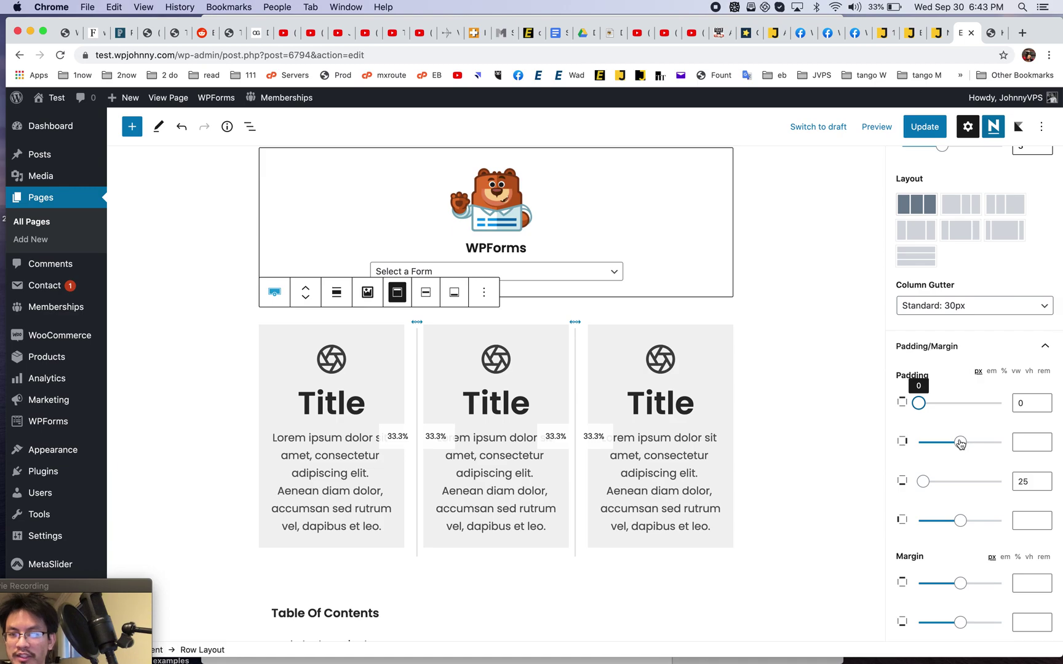
pyautogui.moveTo(960, 445); pyautogui.dragTo(919, 444)
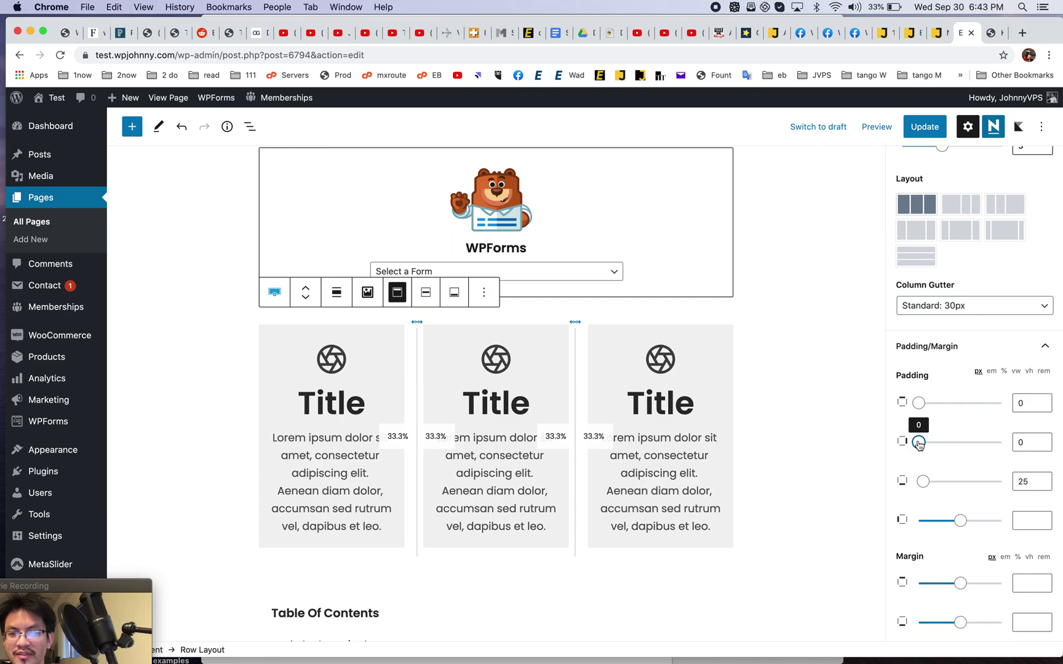
pyautogui.moveTo(958, 522); pyautogui.dragTo(889, 520)
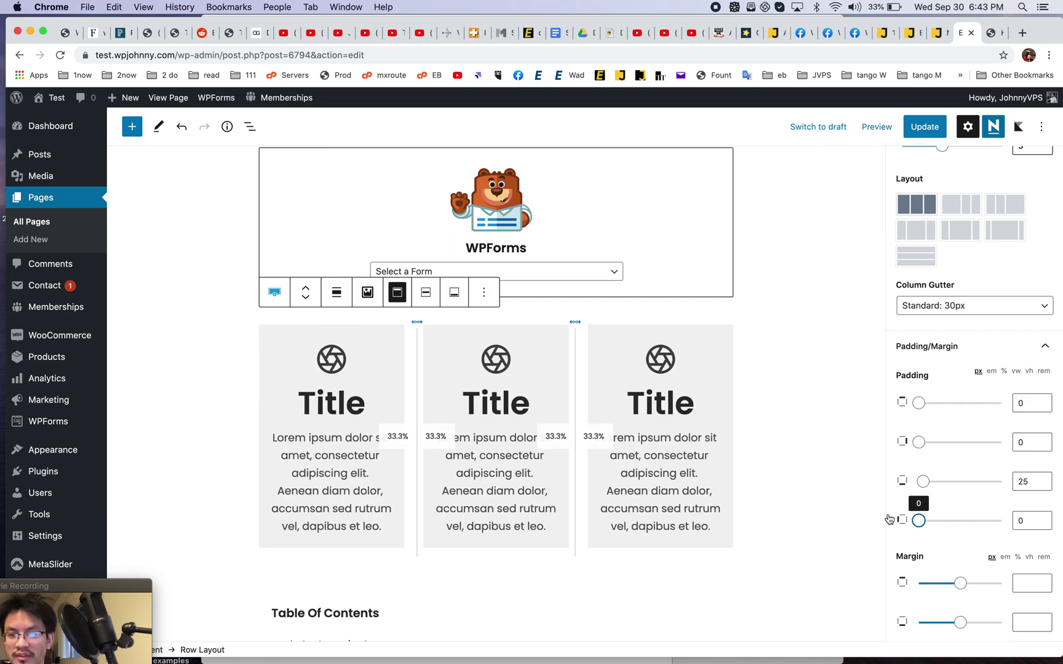
# Give the row a dark red Title text colour, then deselect it
pyautogui.scroll(-5, 968, 529)
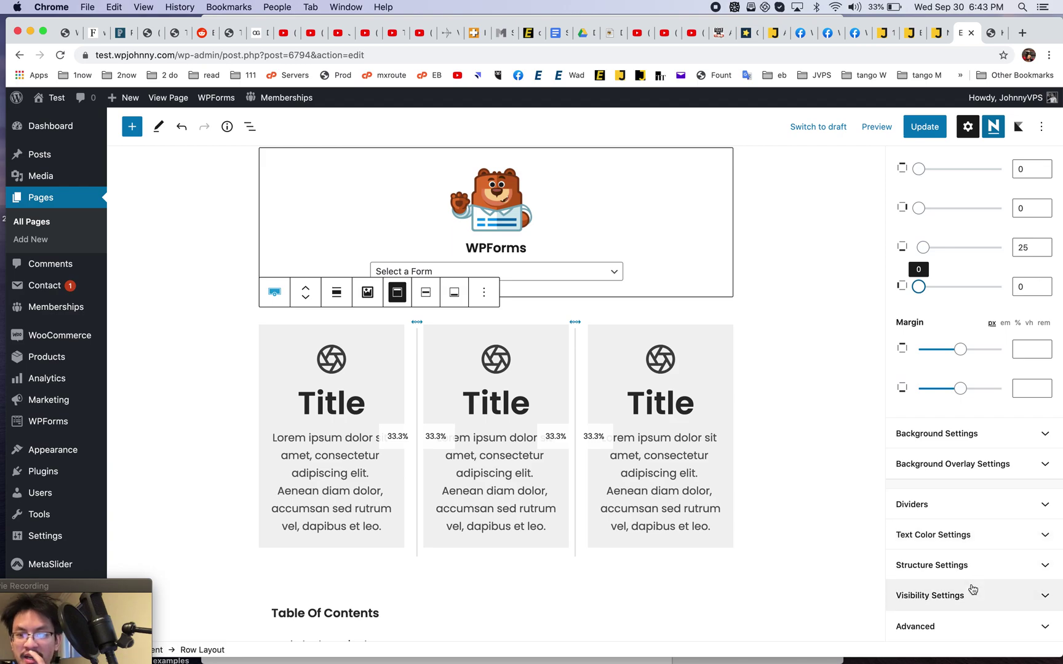
pyautogui.click(984, 542)
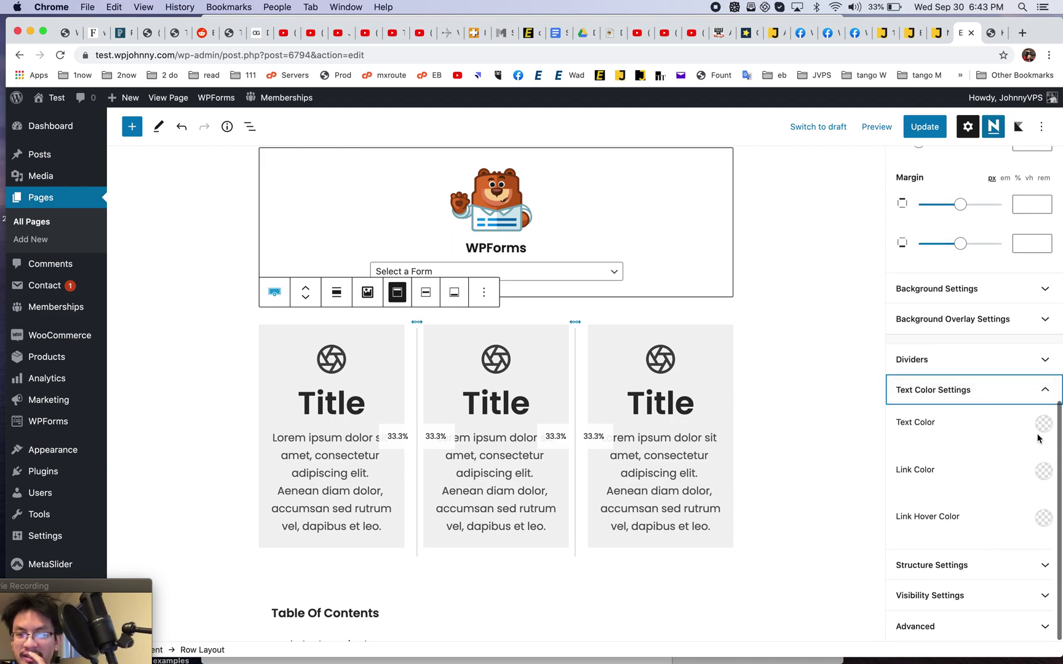
pyautogui.click(1044, 423)
pyautogui.click(1007, 249)
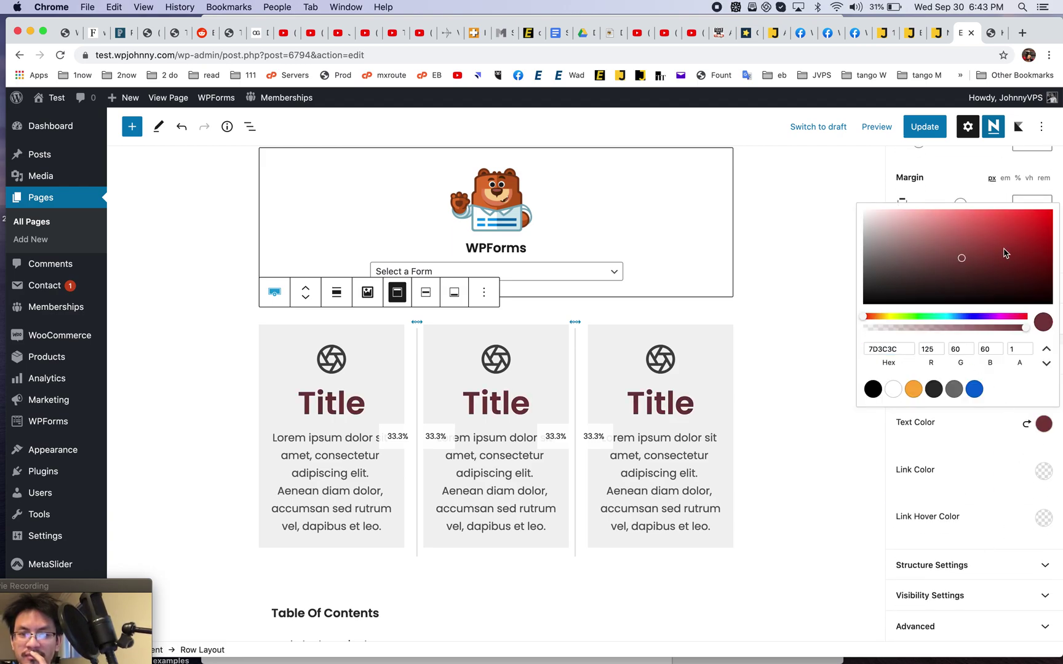
pyautogui.click(818, 417)
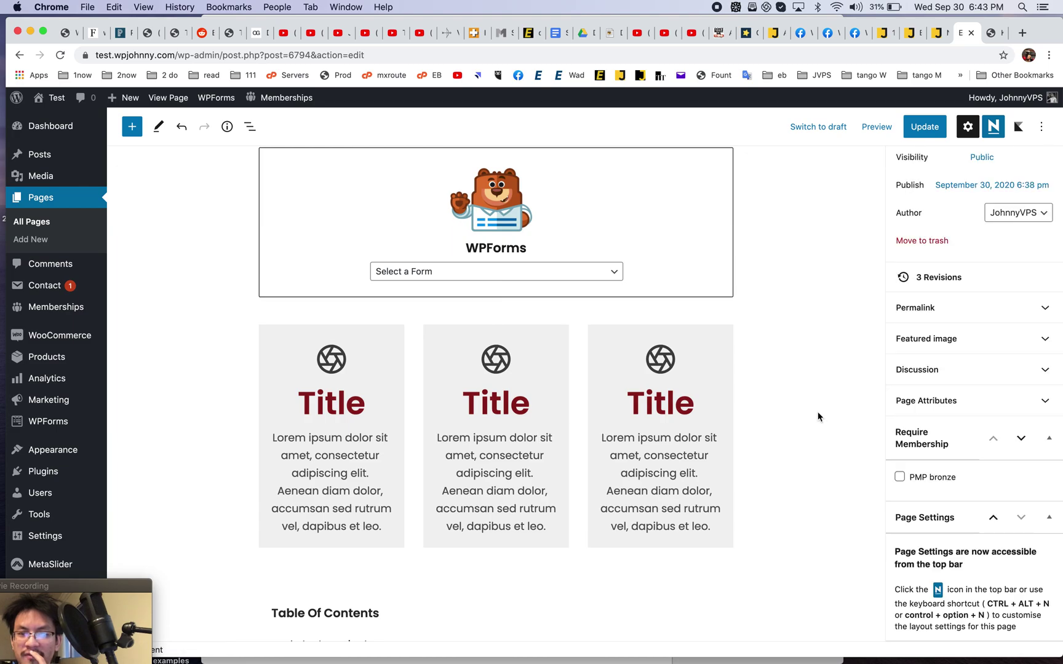
pyautogui.scroll(2, 997, 280)
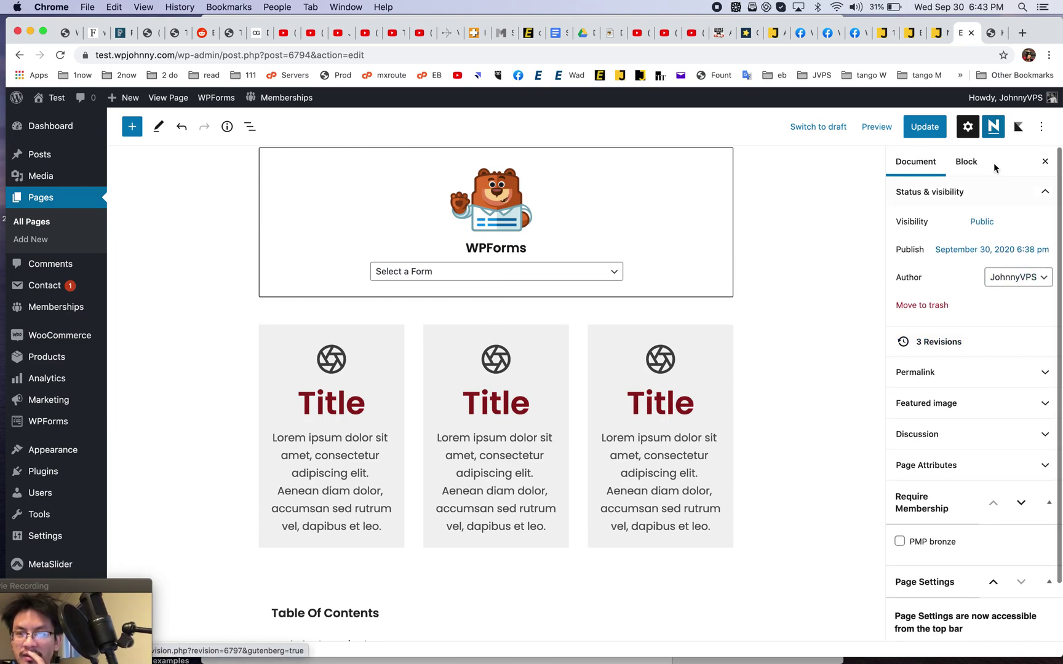
pyautogui.click(966, 161)
# Select the Row Layout, pick a different Mobile Layout preset, and update the page
pyautogui.click(626, 315)
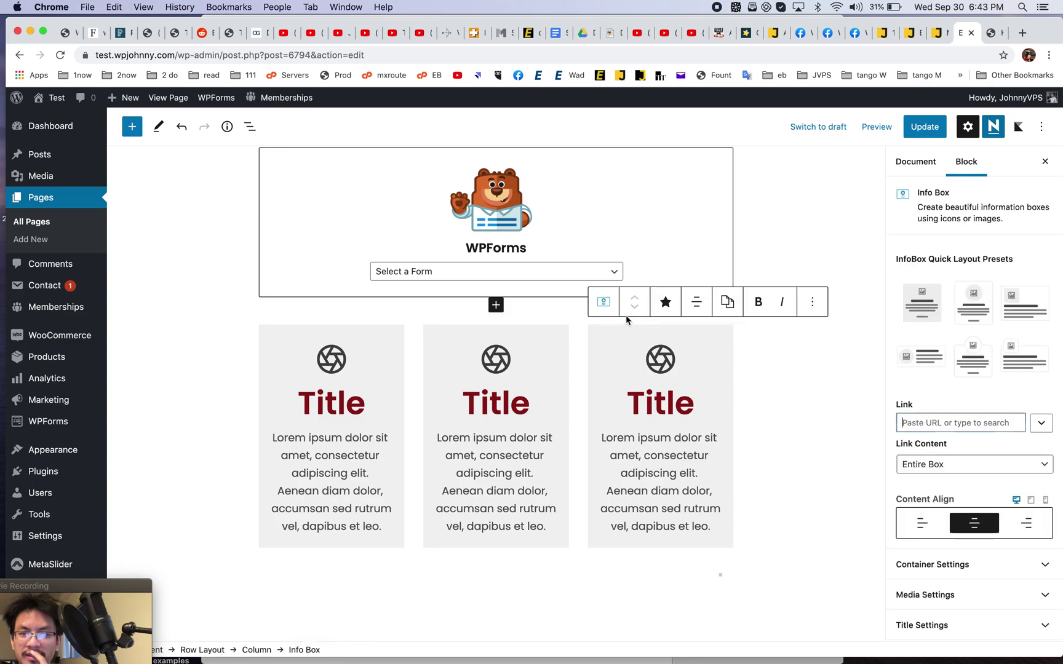
pyautogui.click(567, 316)
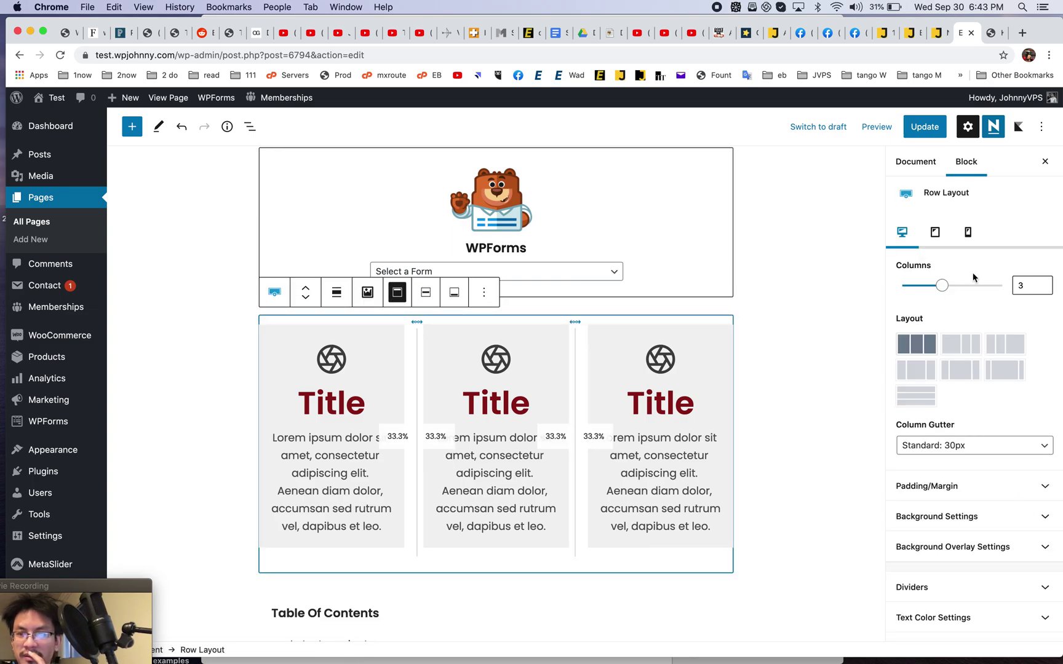
pyautogui.click(941, 233)
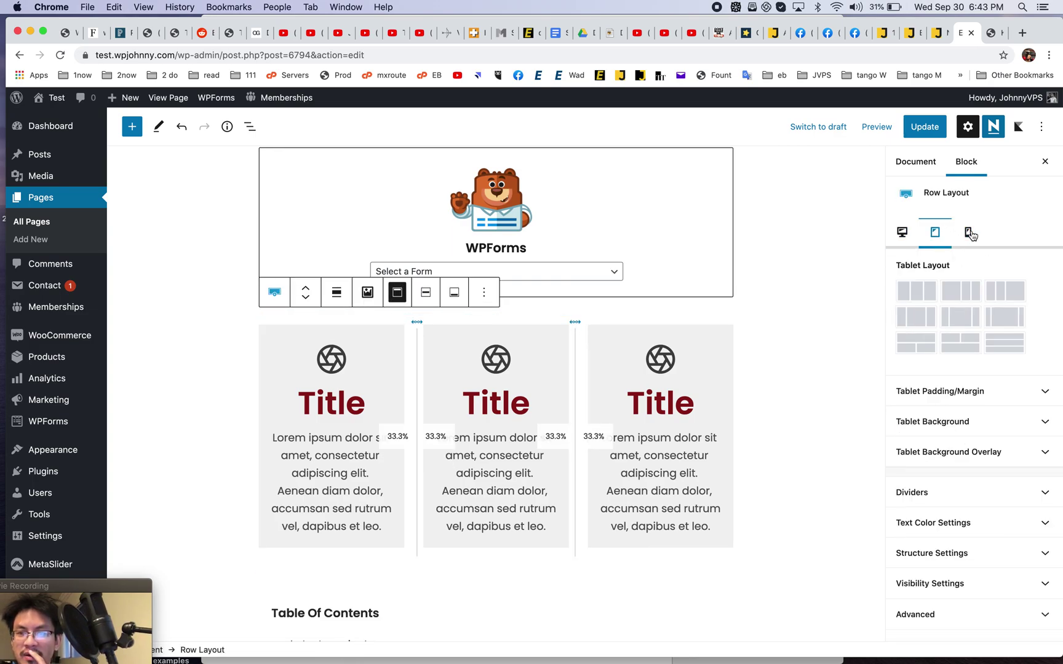
pyautogui.click(969, 233)
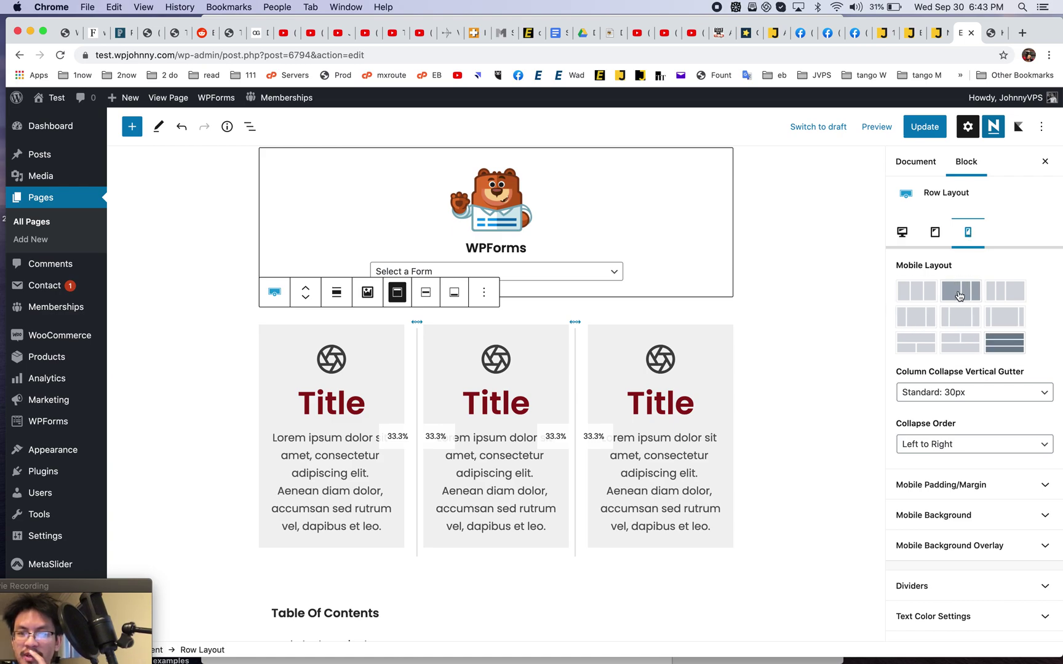
pyautogui.click(929, 344)
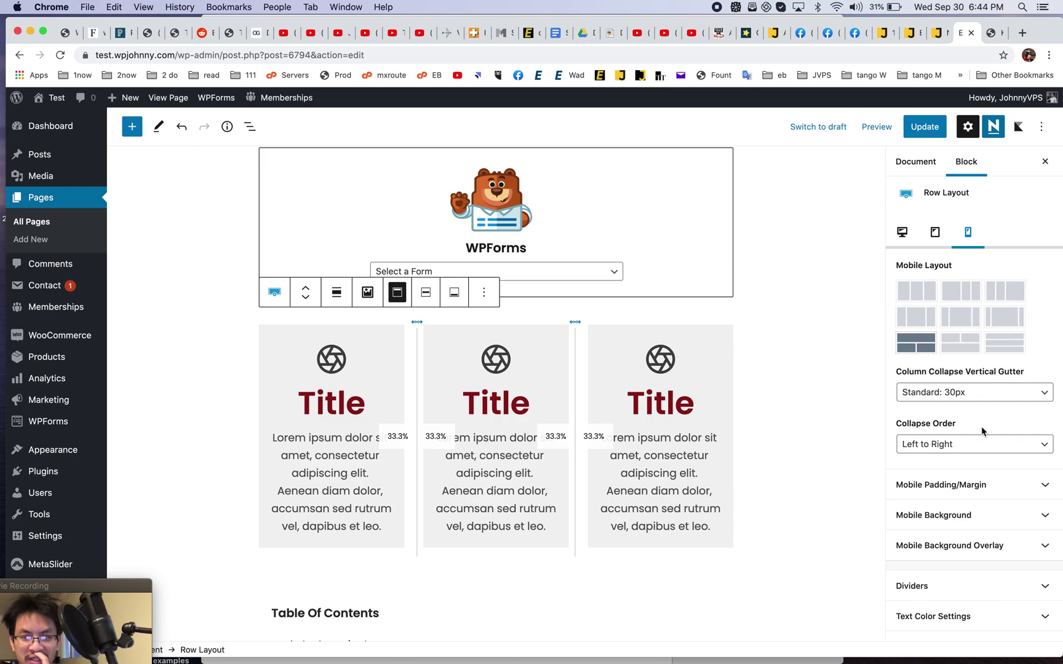
pyautogui.scroll(-3, 980, 430)
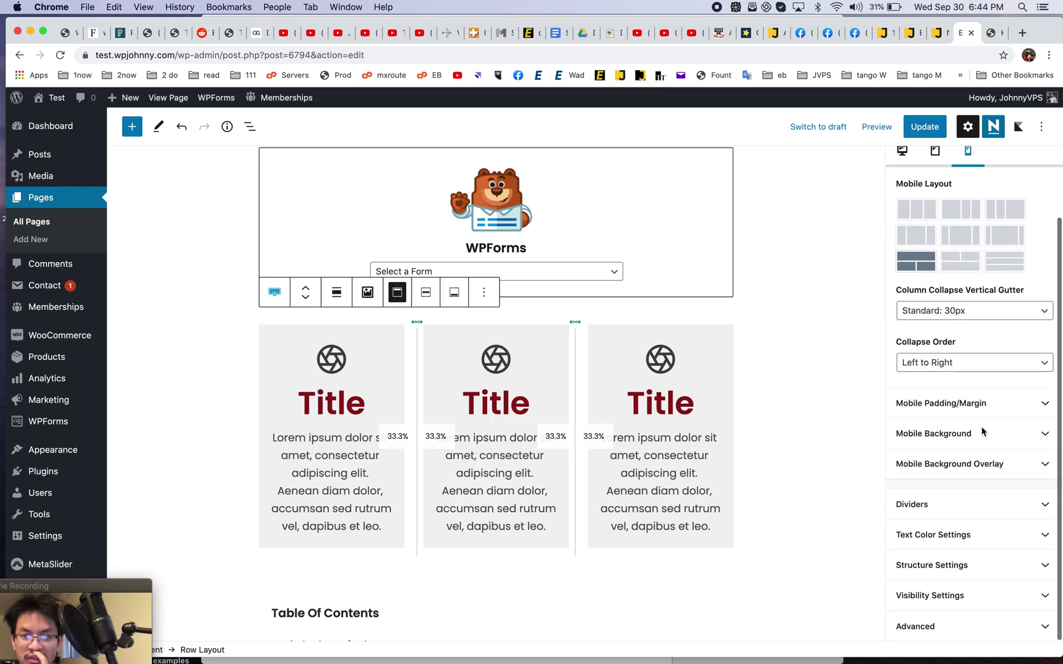
pyautogui.click(926, 128)
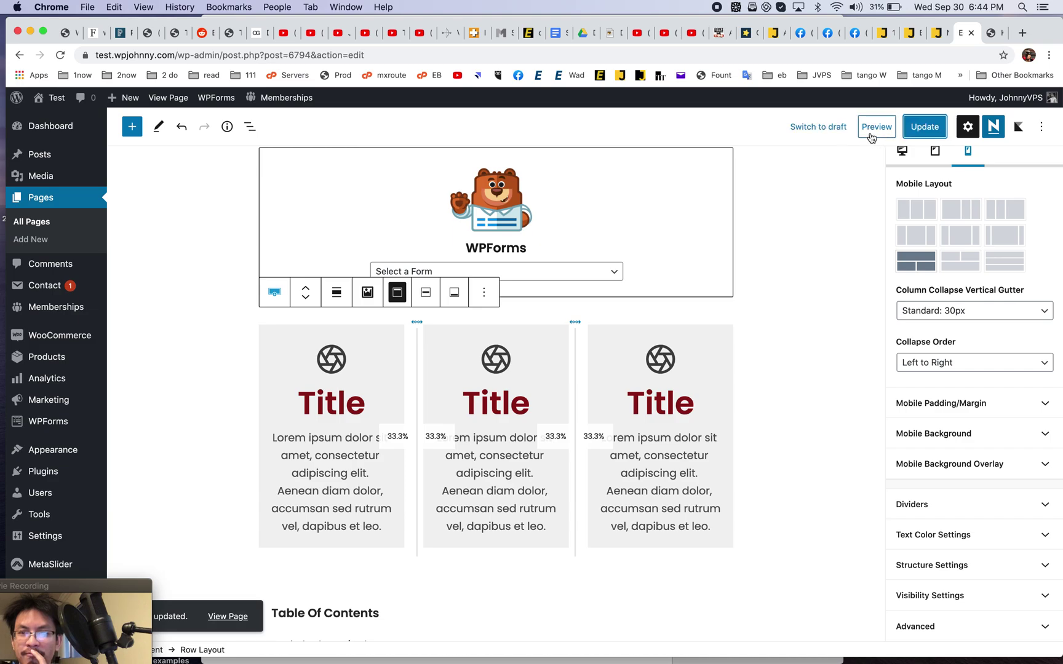
# Preview the page at mobile, tablet and desktop widths, ending on mobile
pyautogui.click(876, 128)
pyautogui.click(813, 211)
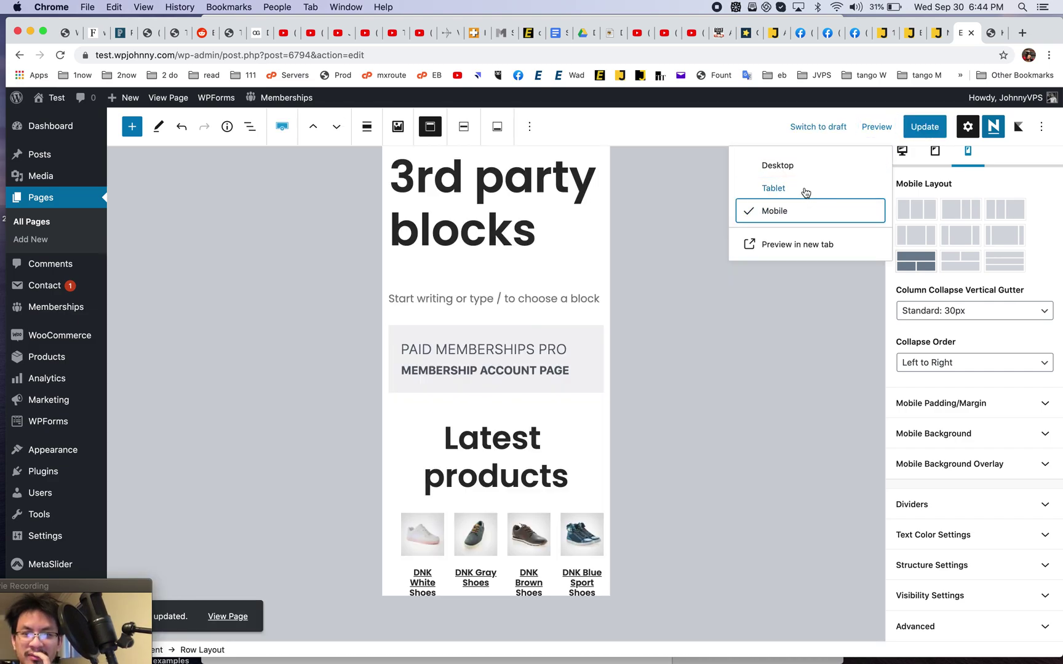
pyautogui.click(806, 193)
pyautogui.click(802, 173)
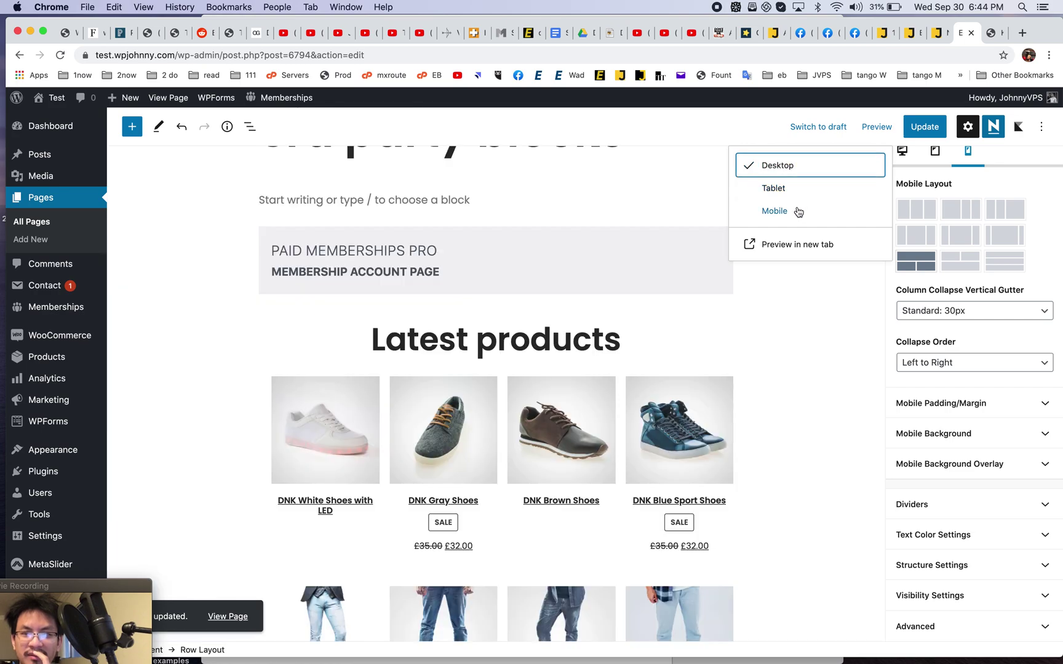
pyautogui.click(800, 211)
pyautogui.scroll(-10, 503, 479)
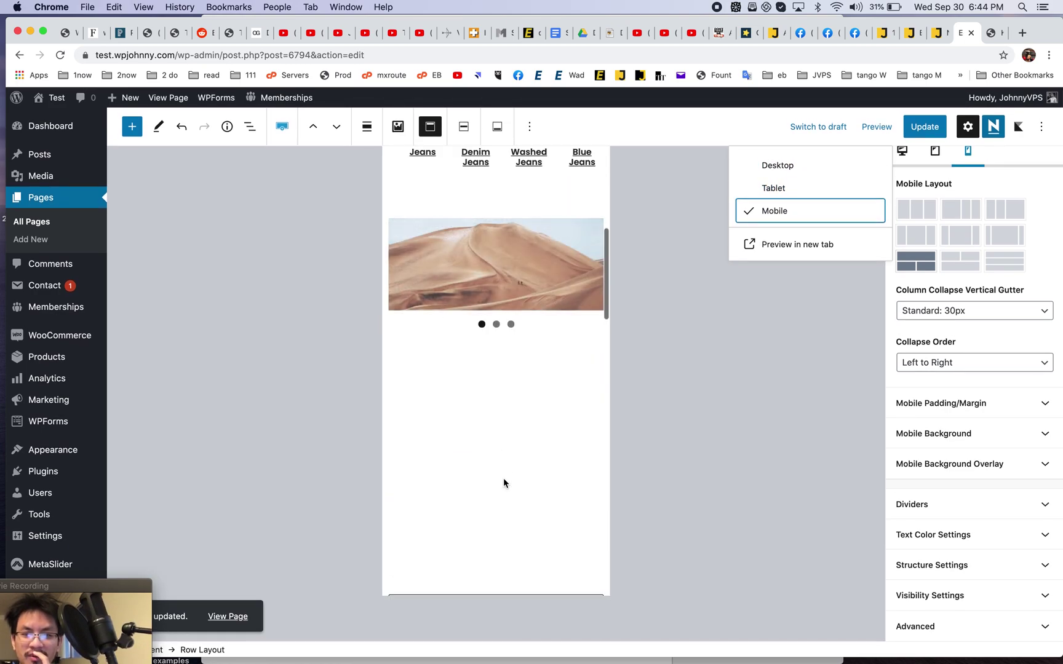
pyautogui.scroll(-5, 503, 479)
pyautogui.scroll(3, 506, 474)
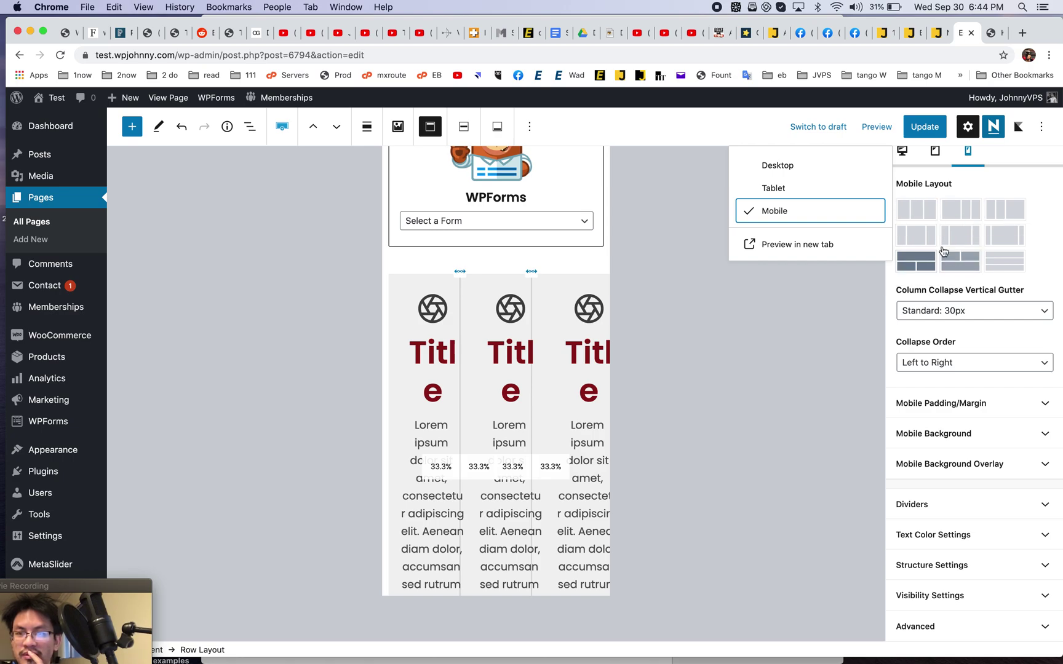
# Set the row's Mobile Layout to stack columns full-width
pyautogui.click(925, 215)
pyautogui.click(927, 262)
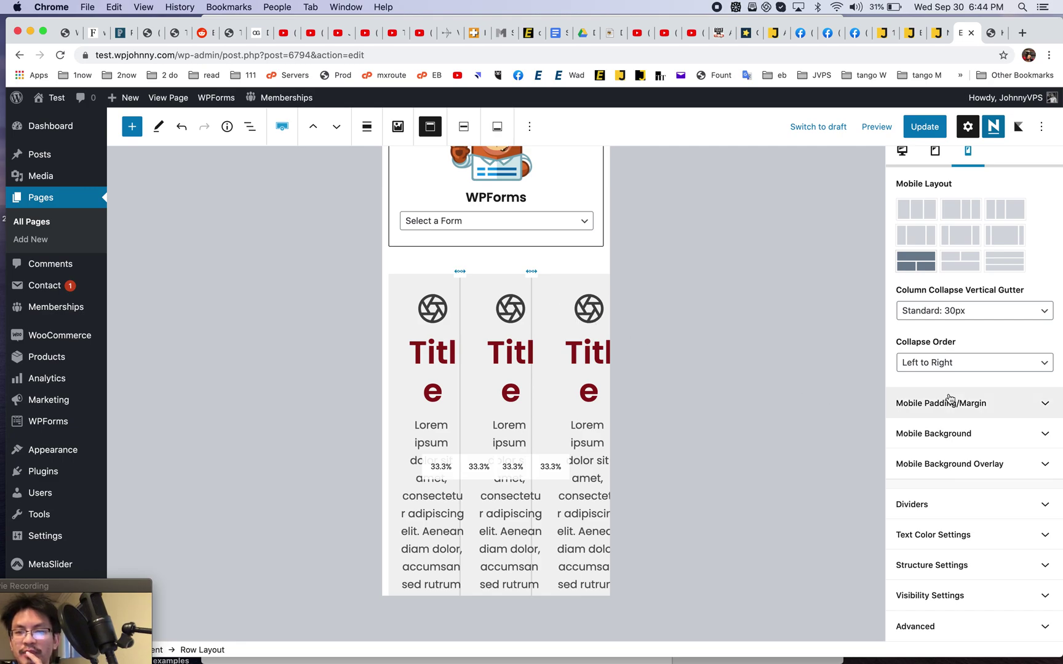
pyautogui.click(1016, 266)
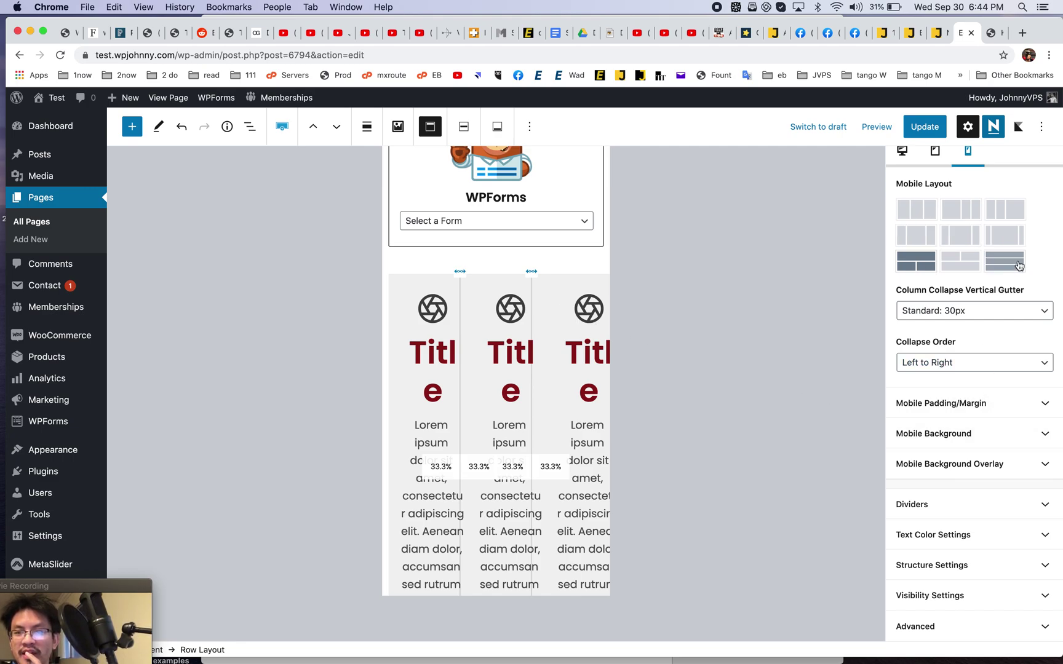
pyautogui.scroll(-3, 527, 420)
pyautogui.scroll(7, 526, 420)
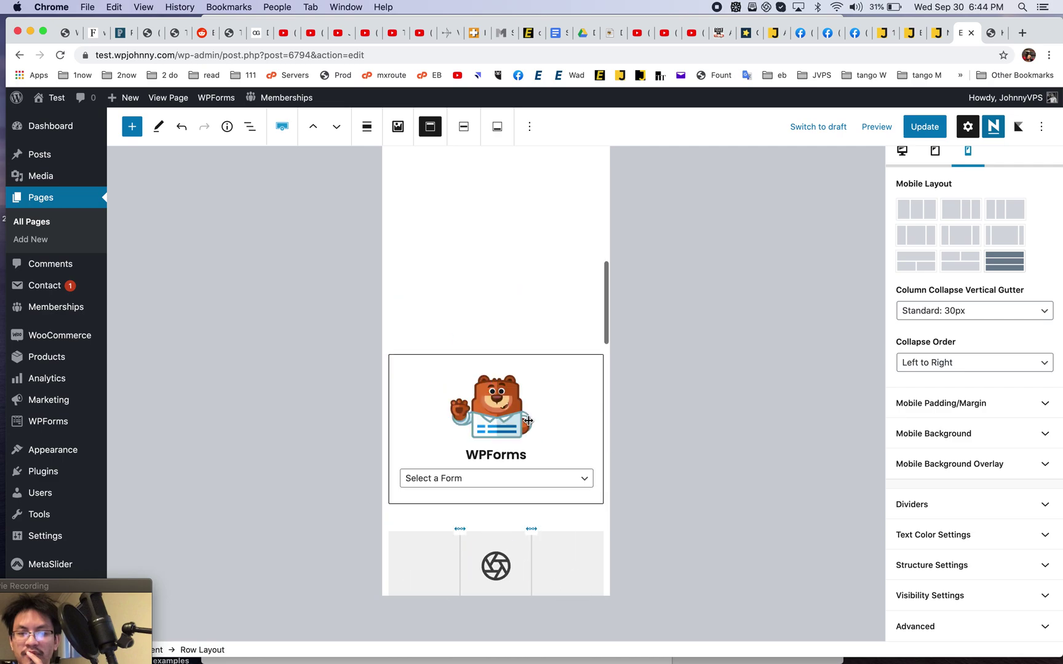
pyautogui.scroll(-2, 529, 425)
pyautogui.scroll(6, 529, 424)
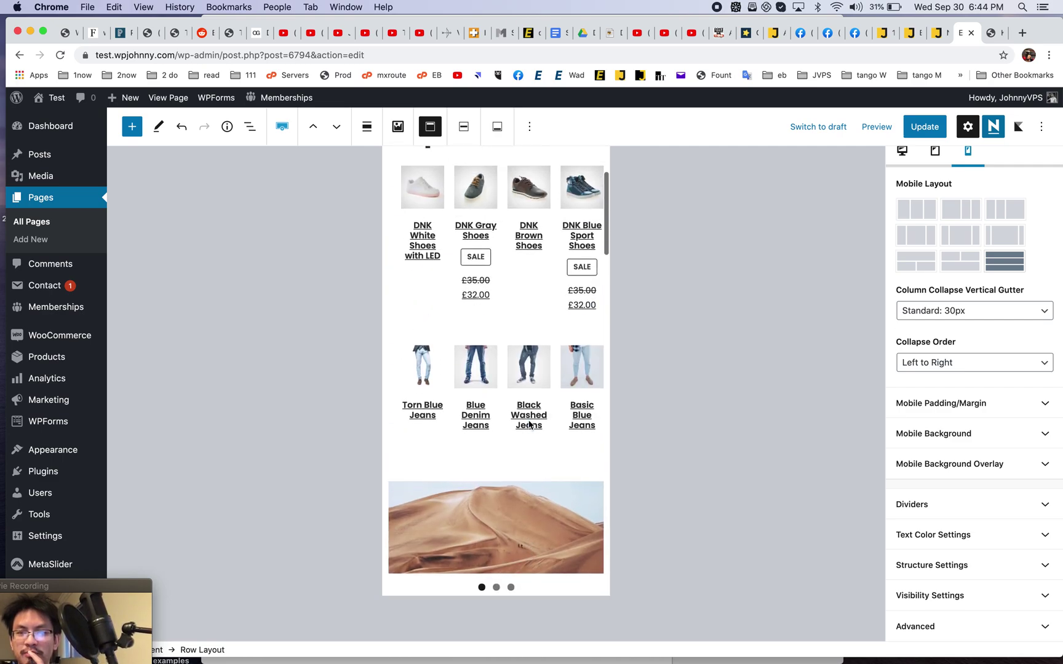
# Preview at tablet width, set Tablet Layout to one wide column over two, and update
pyautogui.click(948, 158)
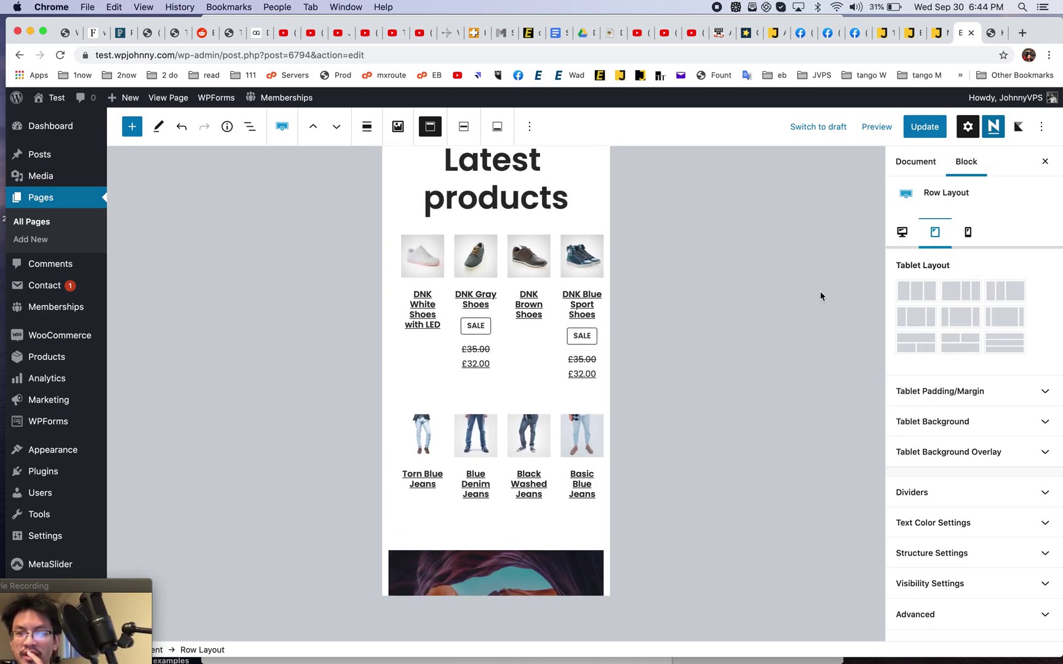
pyautogui.scroll(-8, 518, 482)
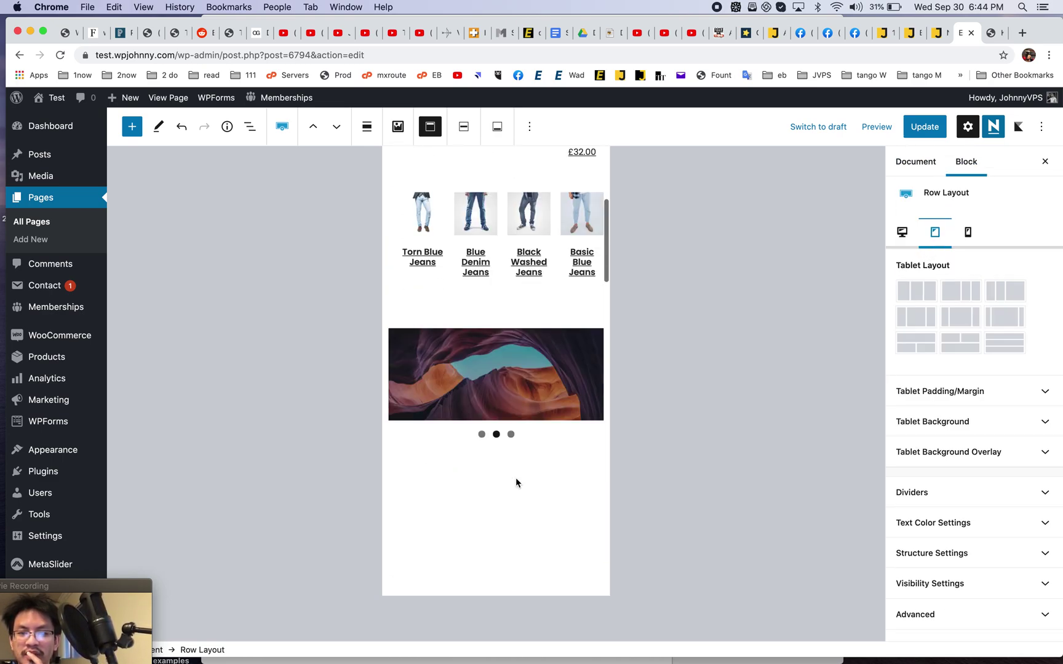
pyautogui.click(890, 128)
pyautogui.click(813, 188)
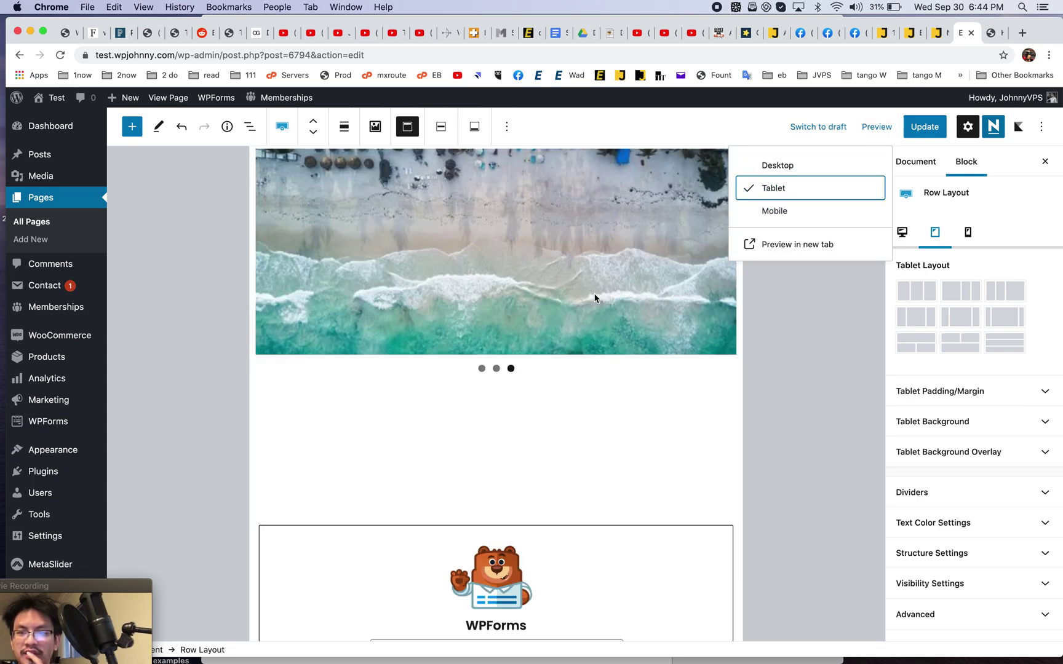
pyautogui.scroll(-10, 577, 367)
pyautogui.scroll(2, 577, 367)
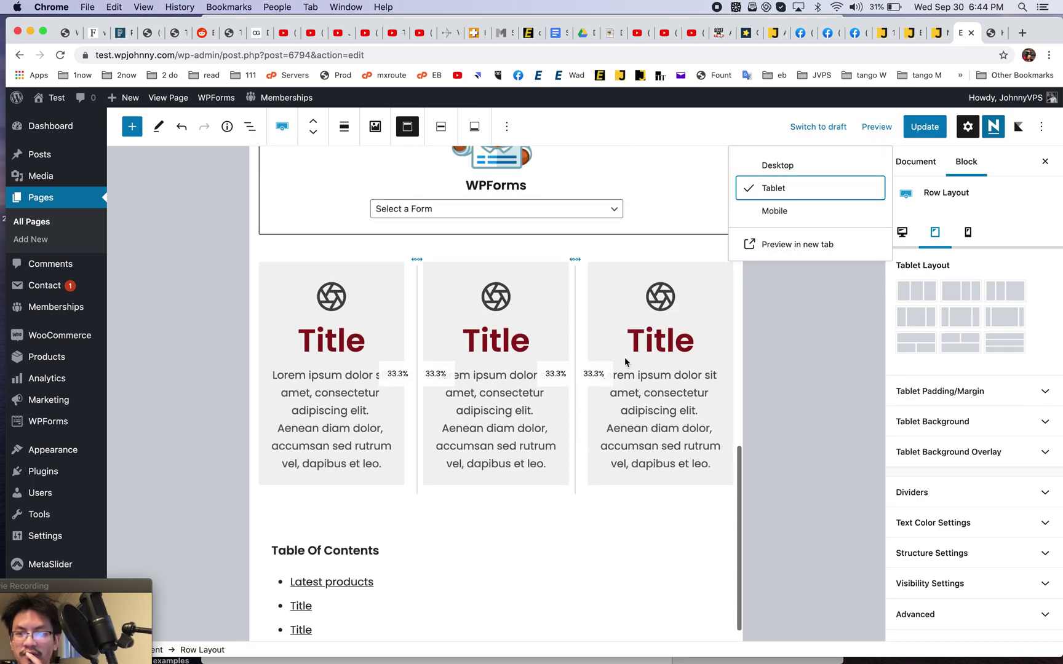
pyautogui.click(919, 344)
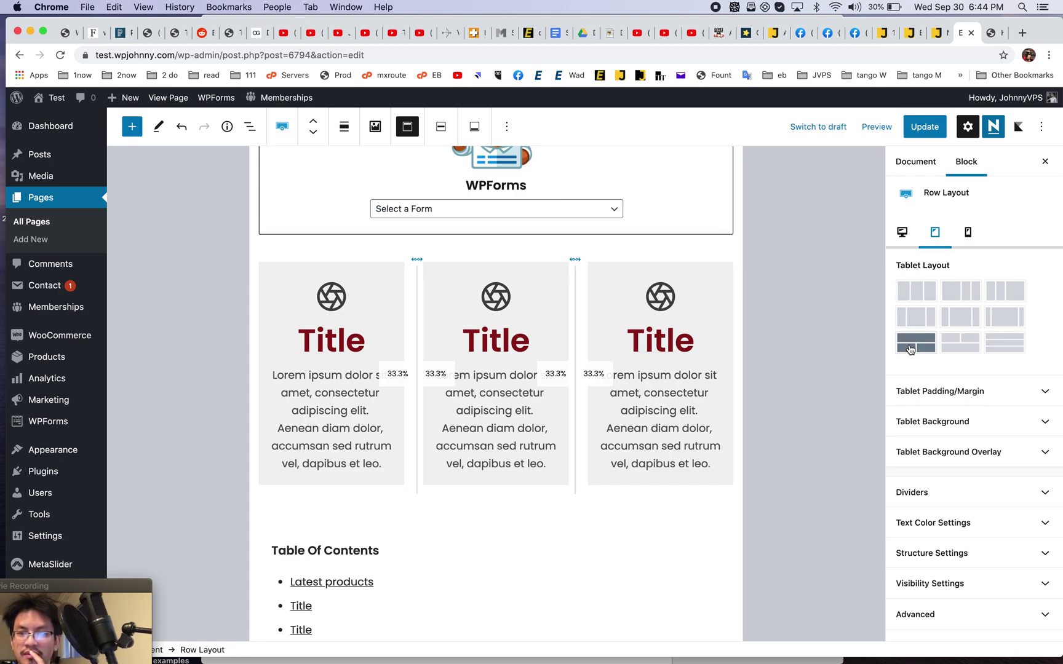
pyautogui.click(935, 130)
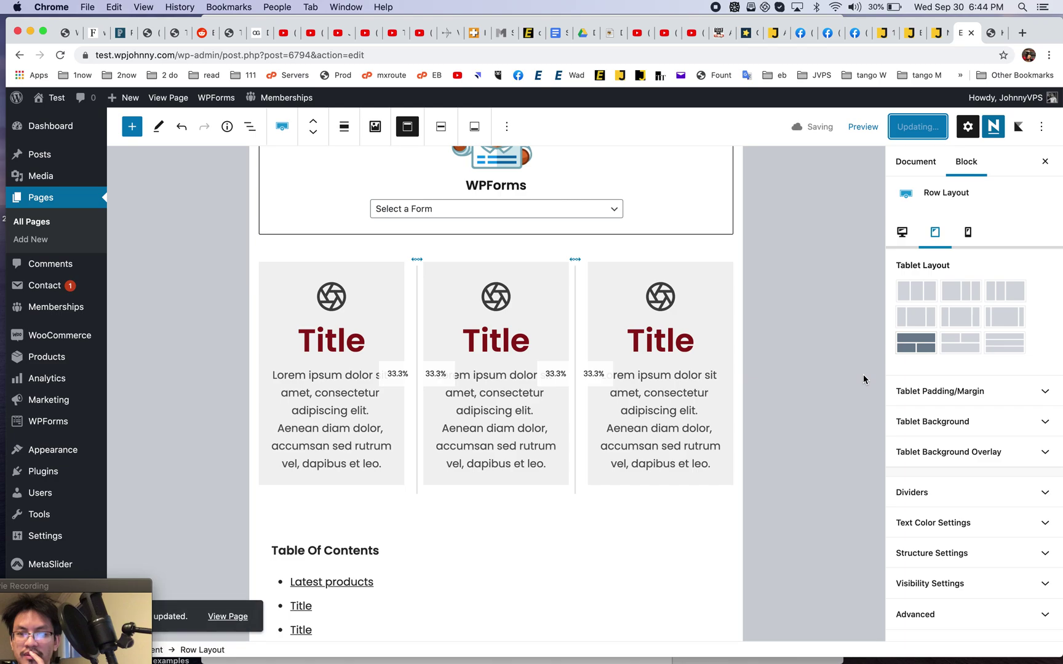
# Expand the row's Dividers settings and open the block inserter
pyautogui.scroll(-2, 608, 456)
pyautogui.scroll(4, 607, 455)
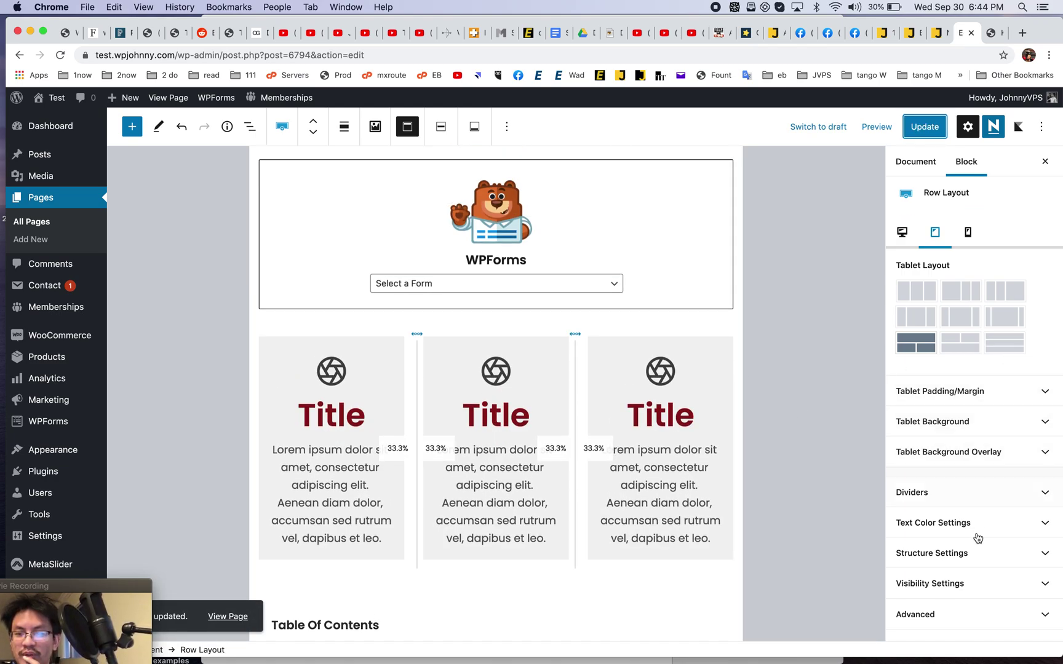
pyautogui.scroll(-1, 978, 542)
pyautogui.click(1023, 492)
pyautogui.scroll(1, 972, 287)
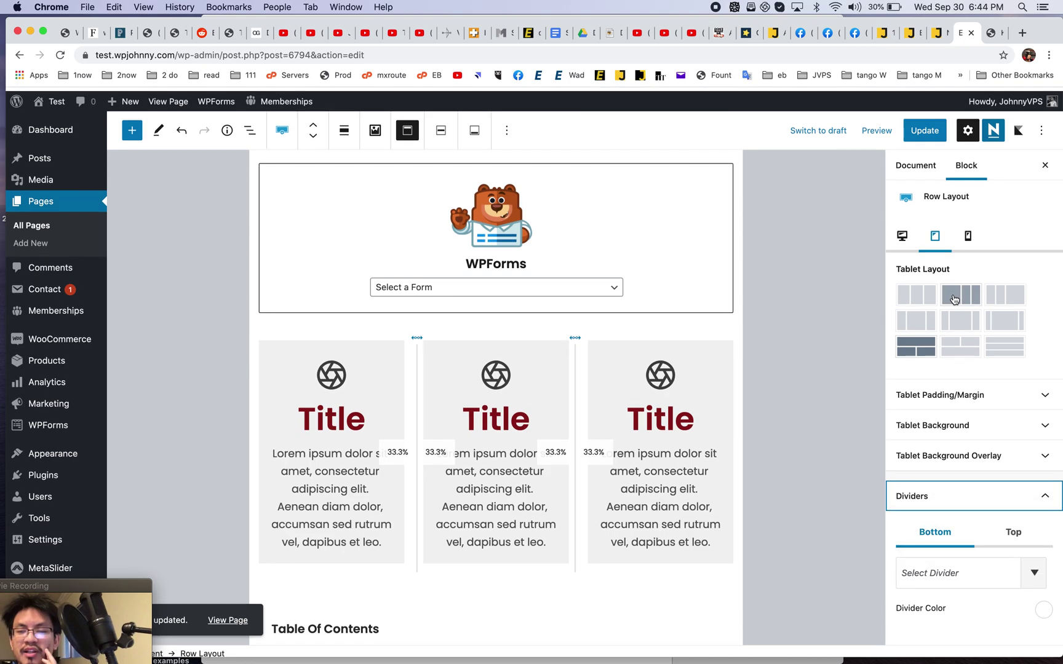
pyautogui.scroll(2, 588, 348)
pyautogui.scroll(-12, 588, 348)
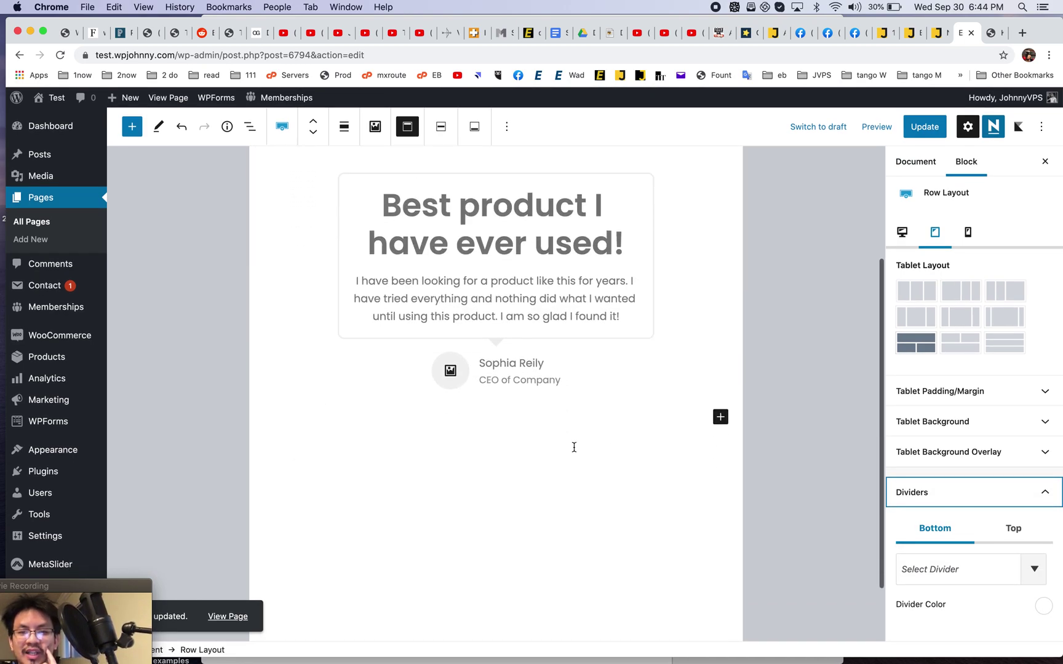
pyautogui.click(718, 417)
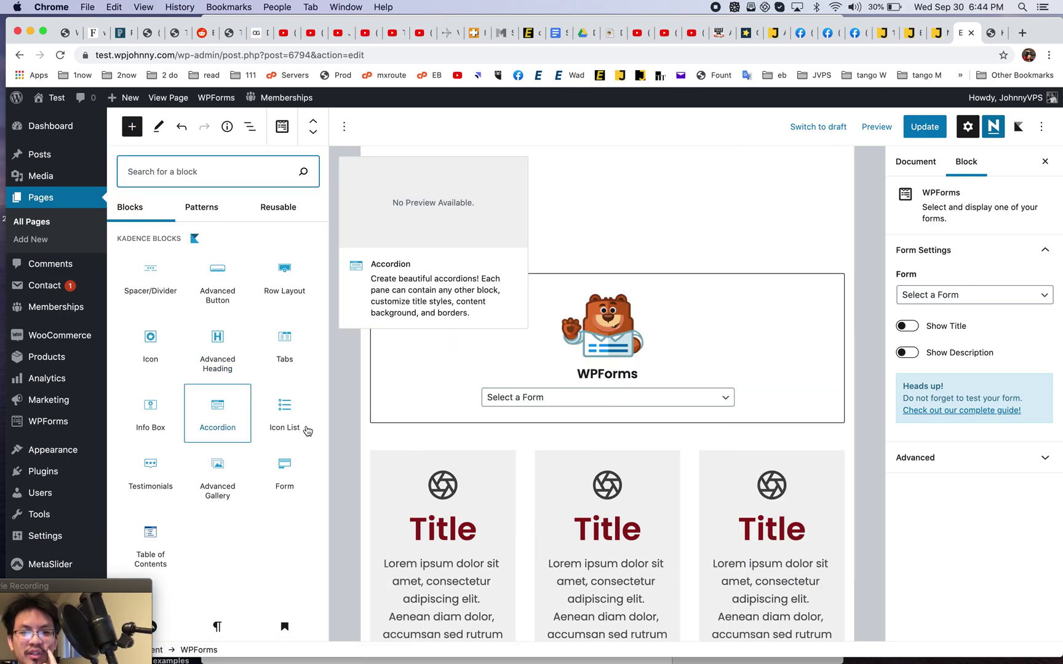
# Insert an orange-style Accordion block below WPForms, expand its first pane, and save
pyautogui.click(218, 409)
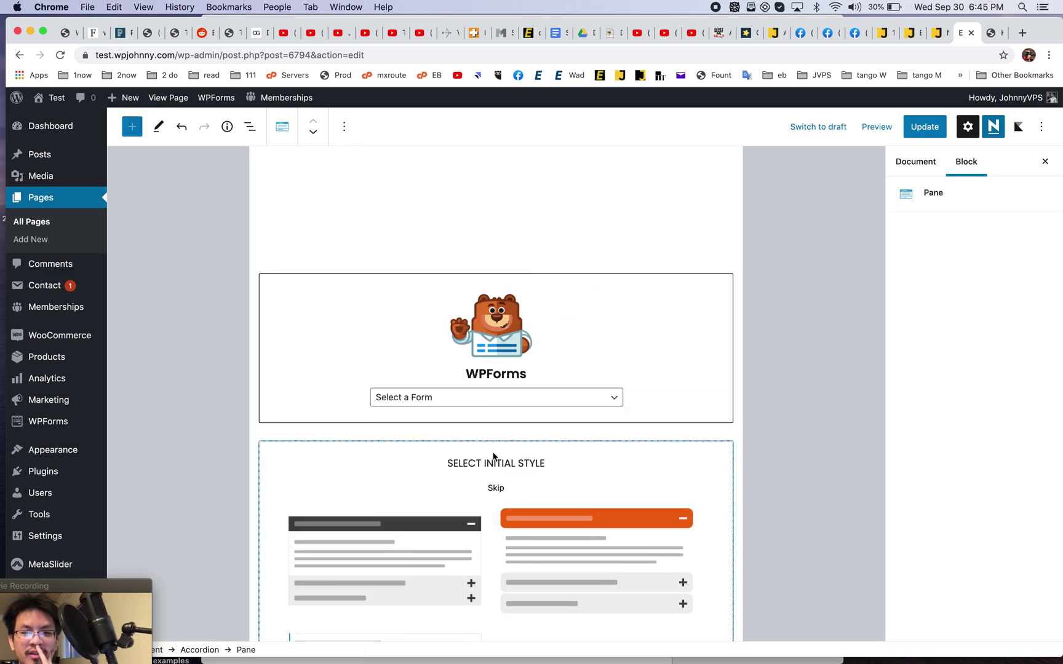
pyautogui.scroll(-5, 581, 360)
pyautogui.click(594, 221)
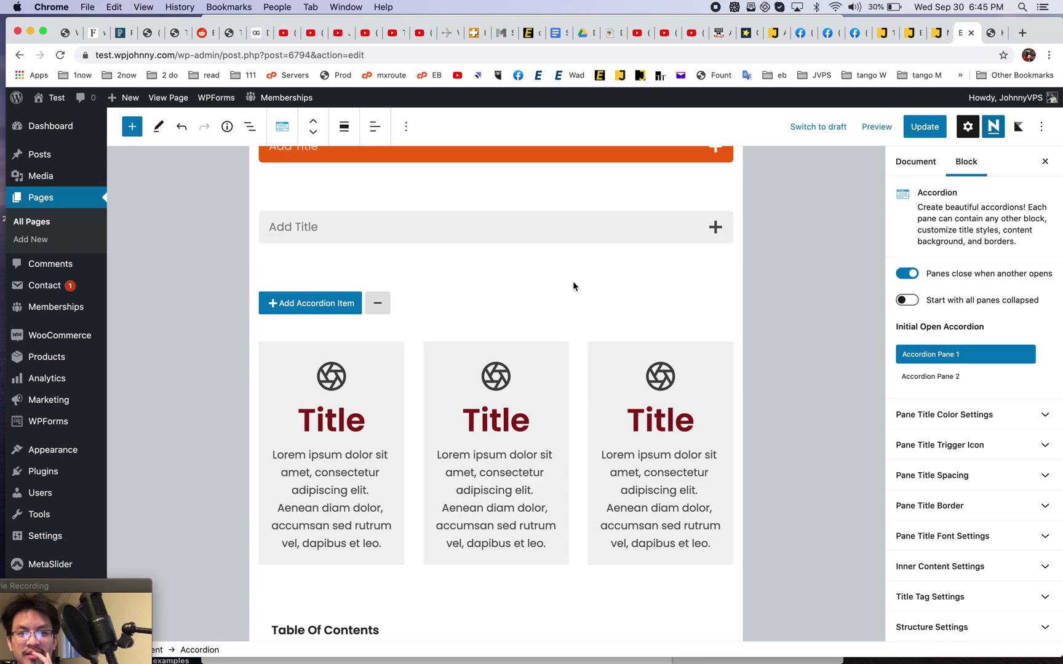
pyautogui.scroll(5, 675, 361)
pyautogui.click(716, 332)
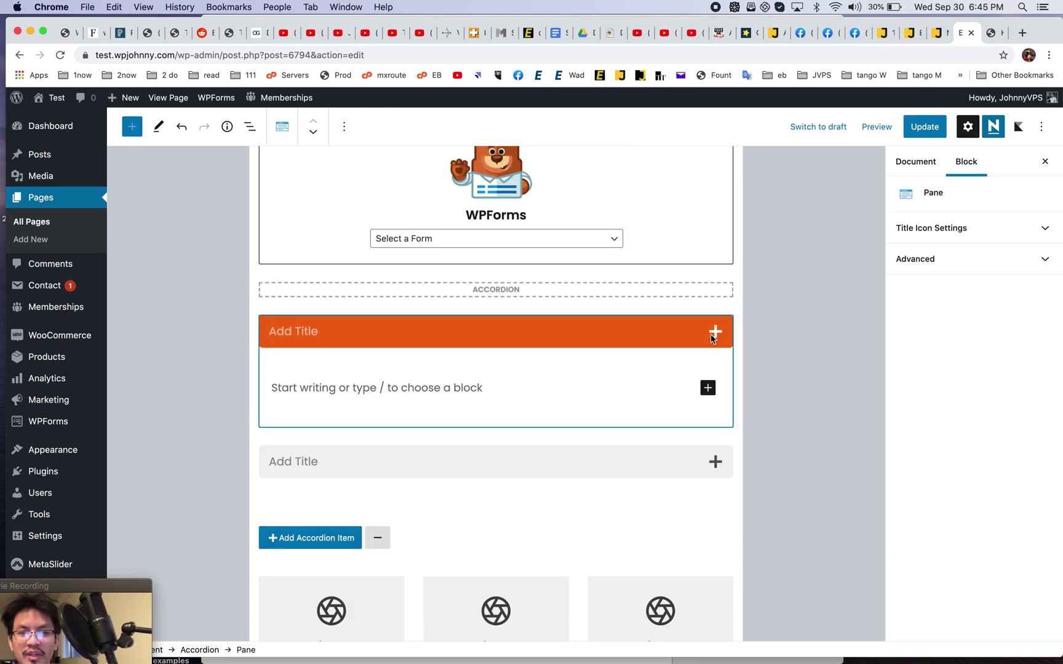
pyautogui.click(622, 385)
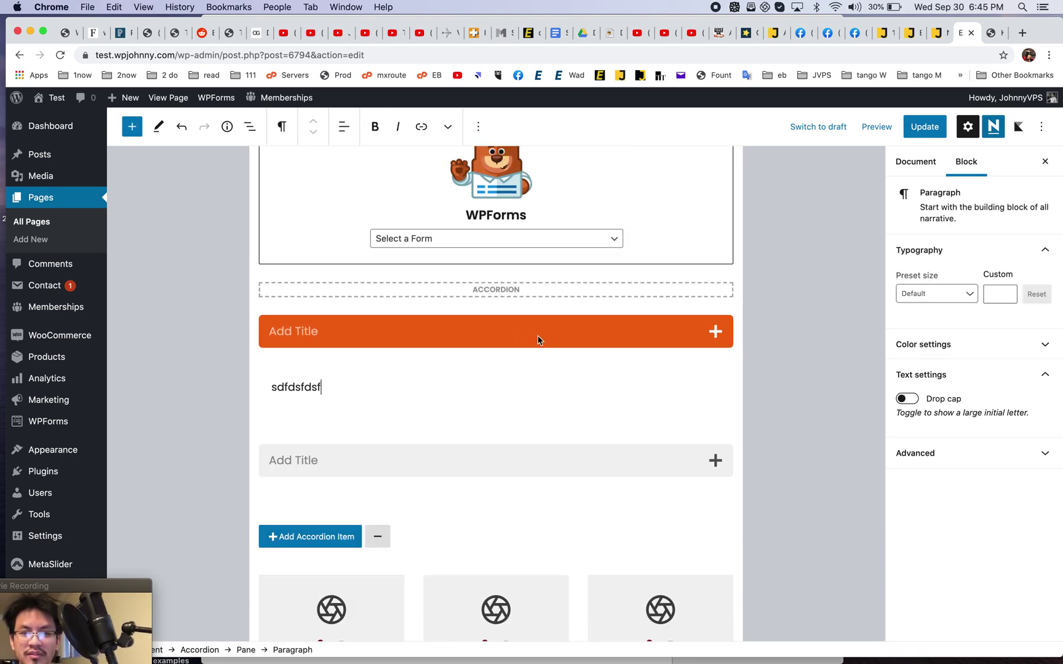
pyautogui.click(925, 132)
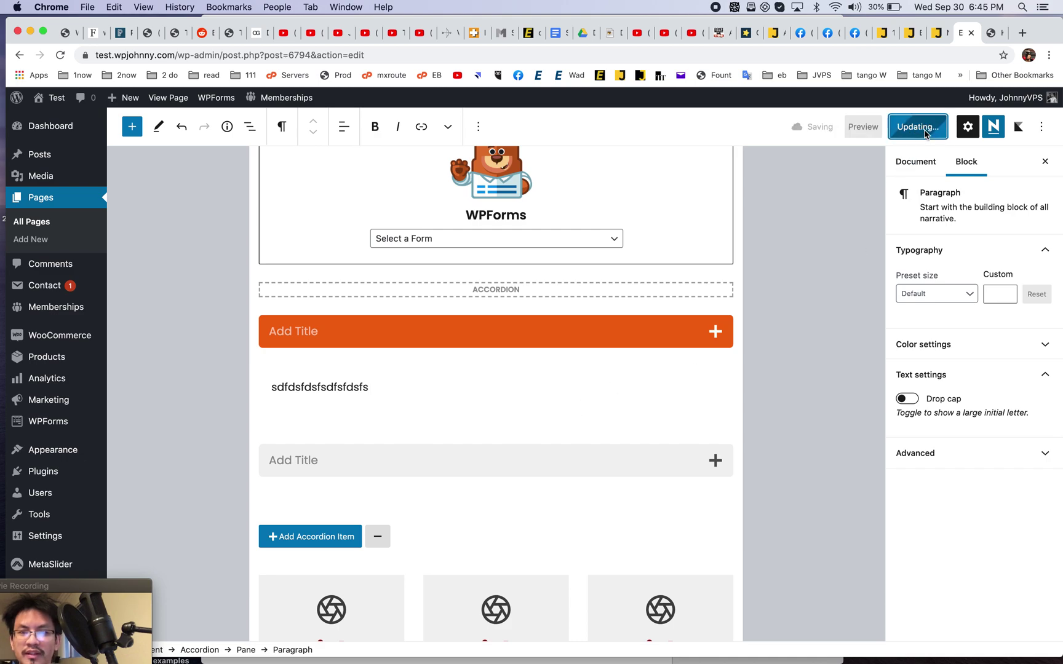
# Replace the first pane's answer with 'ANSWER 1', update, and close the Kadence Blocks tab
pyautogui.click(297, 332)
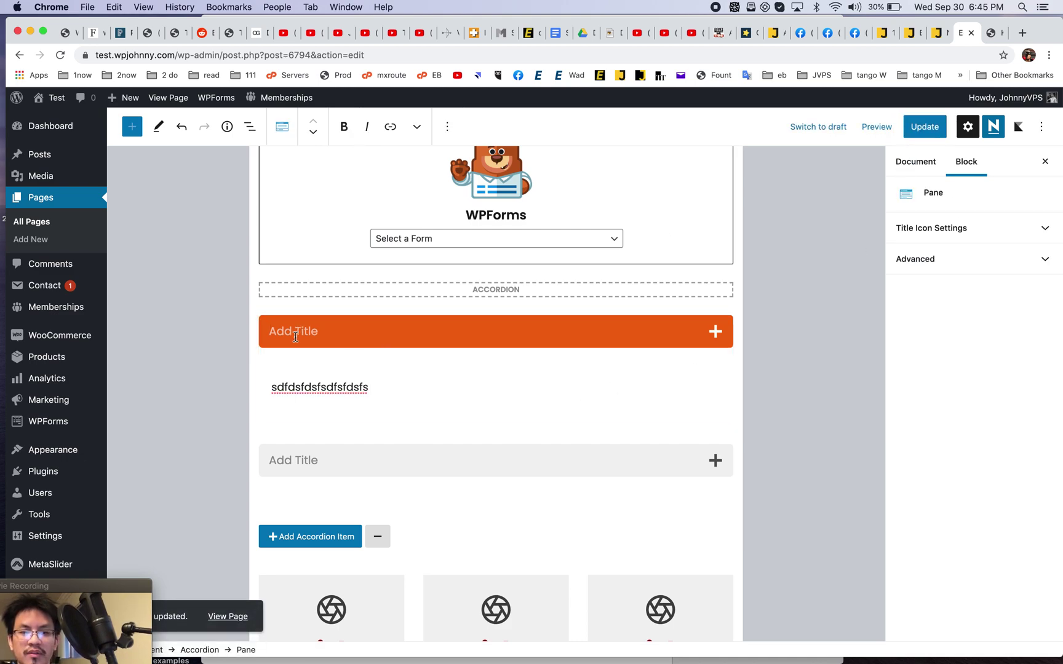
pyautogui.doubleClick(300, 389)
pyautogui.write('ANSWER 1')
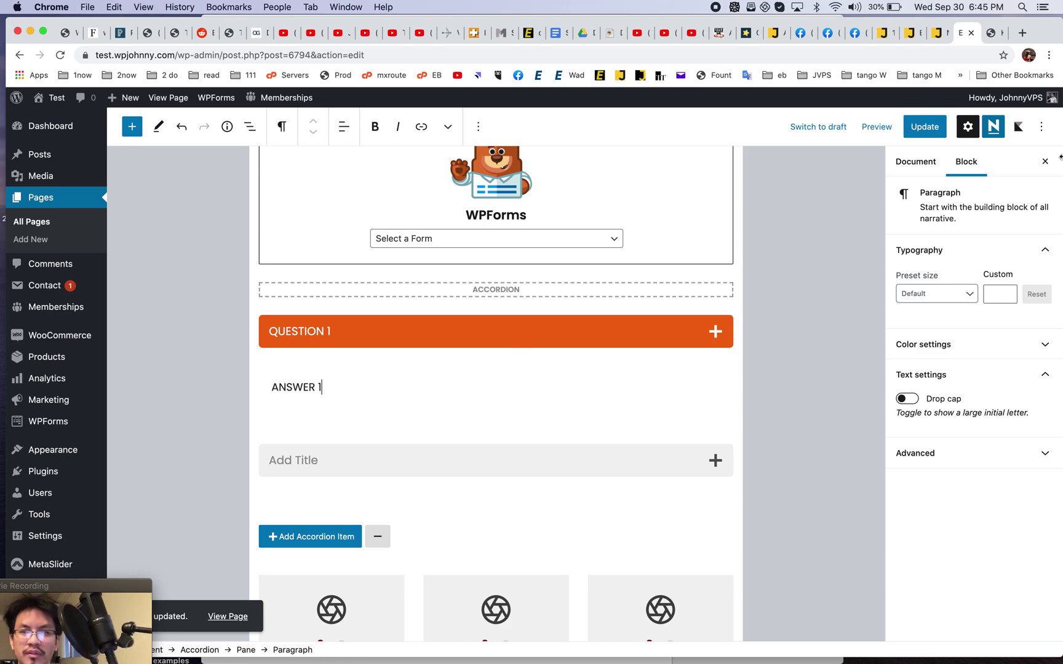
pyautogui.click(922, 128)
pyautogui.click(990, 34)
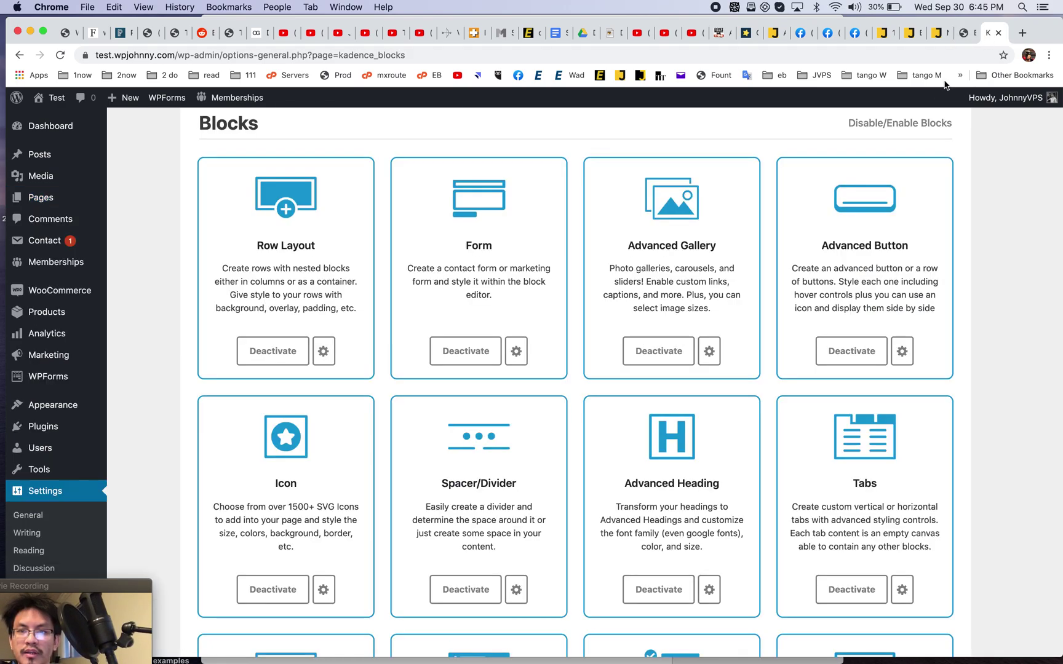
pyautogui.click(997, 33)
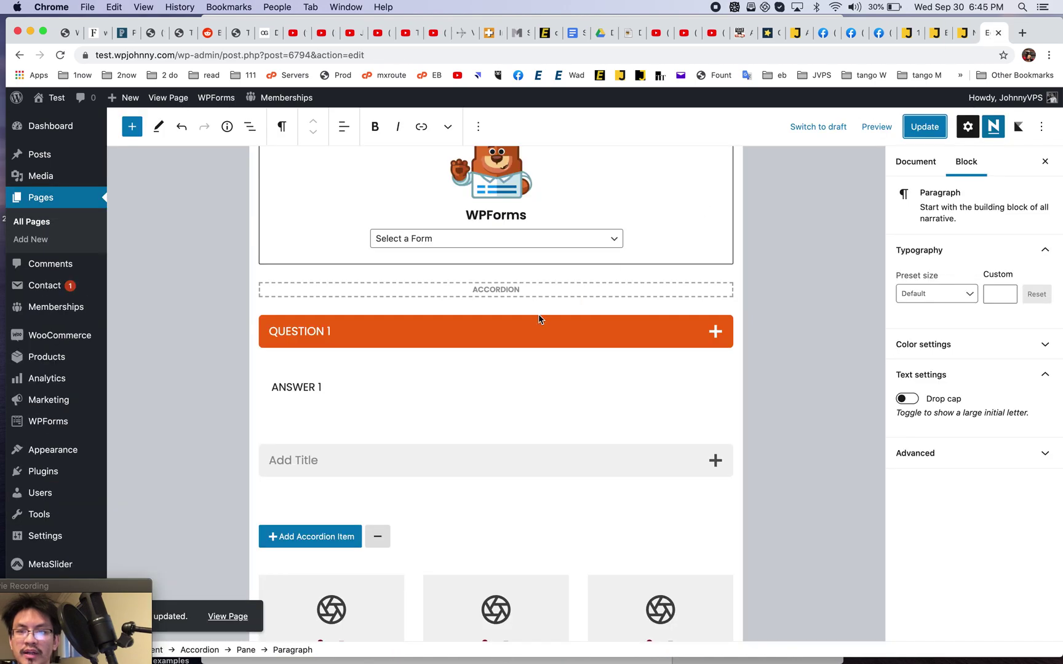
pyautogui.click(876, 126)
# Preview the page in a new tab and toggle the Question 1 accordion closed, open, and closed again
pyautogui.click(824, 241)
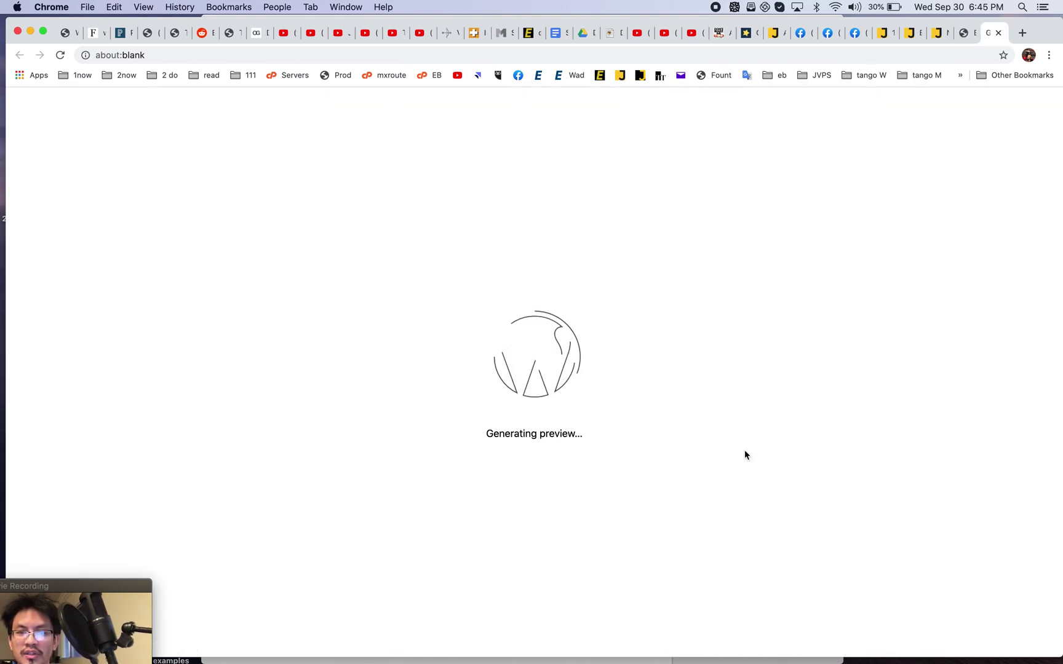
pyautogui.scroll(-10, 745, 454)
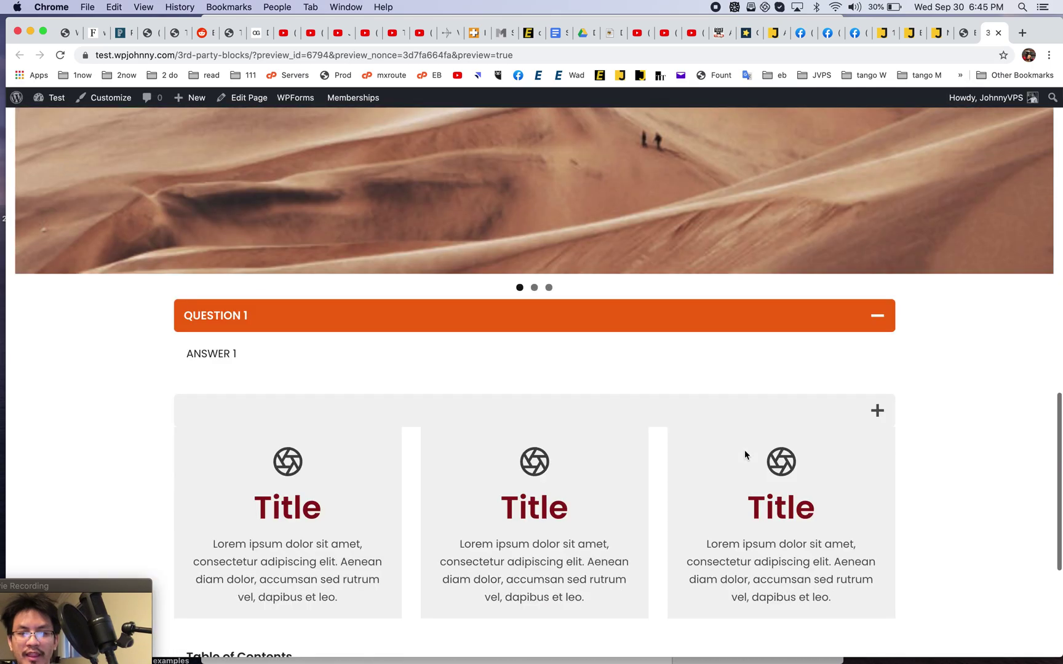
pyautogui.scroll(-5, 745, 453)
pyautogui.scroll(3, 707, 338)
pyautogui.click(878, 196)
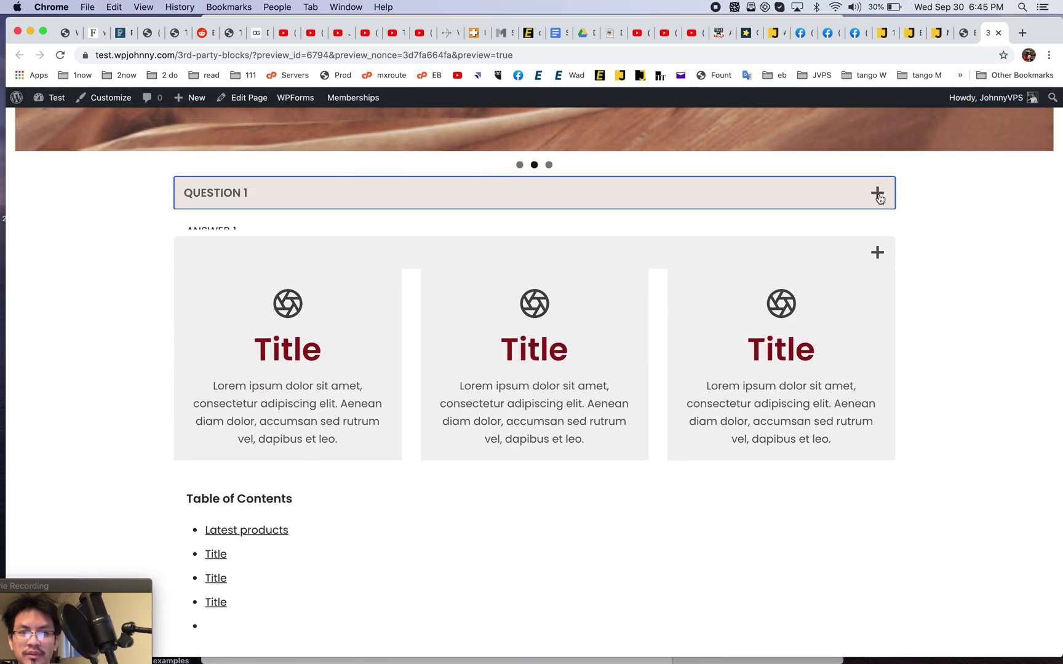
pyautogui.click(877, 195)
pyautogui.click(878, 195)
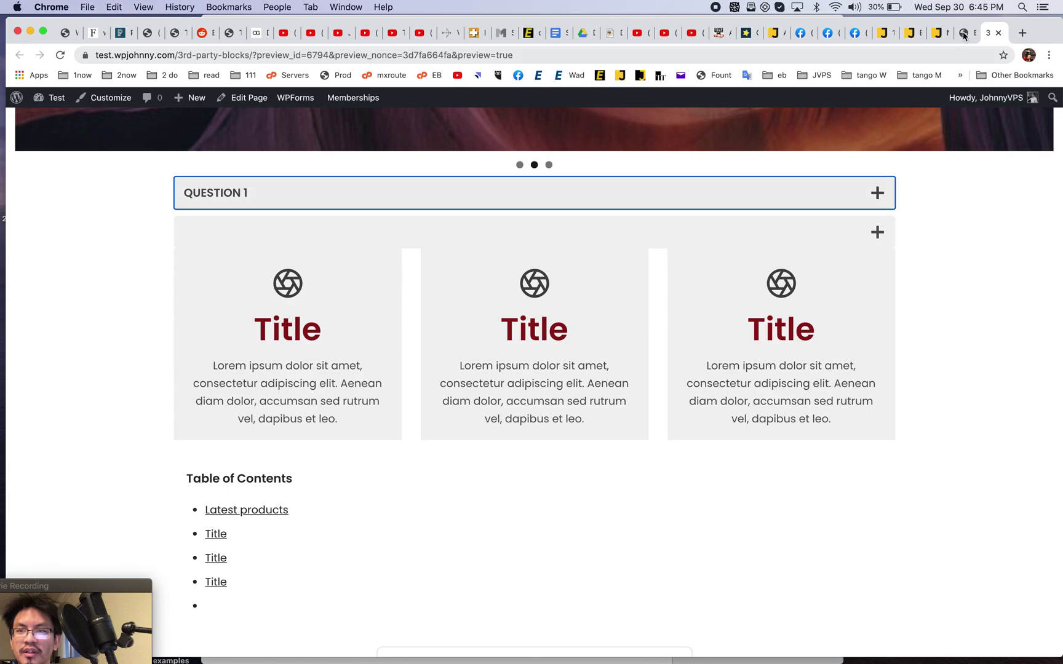
# Back in the editor, open the full block library, then switch to the wpjohnny.com article tab
pyautogui.click(963, 34)
pyautogui.scroll(-10, 652, 471)
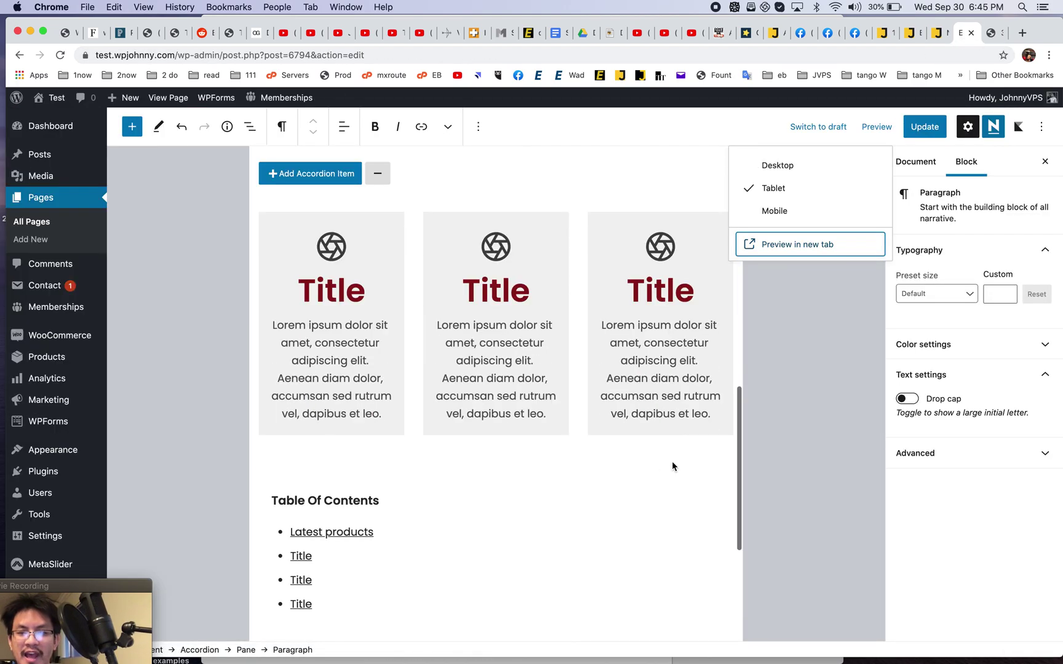
pyautogui.click(720, 417)
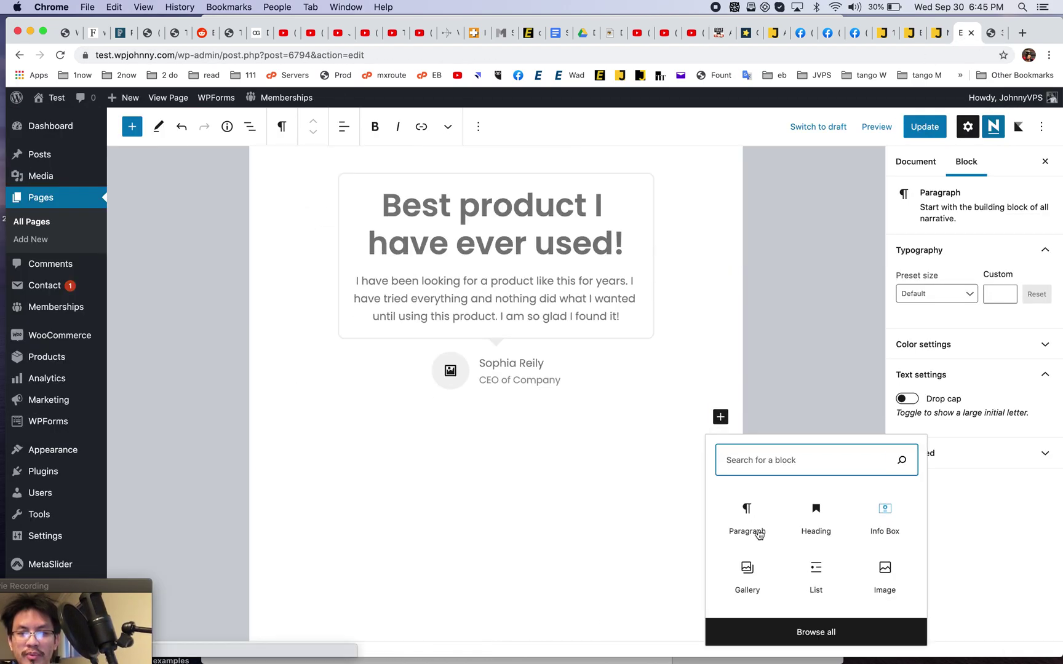
pyautogui.click(777, 636)
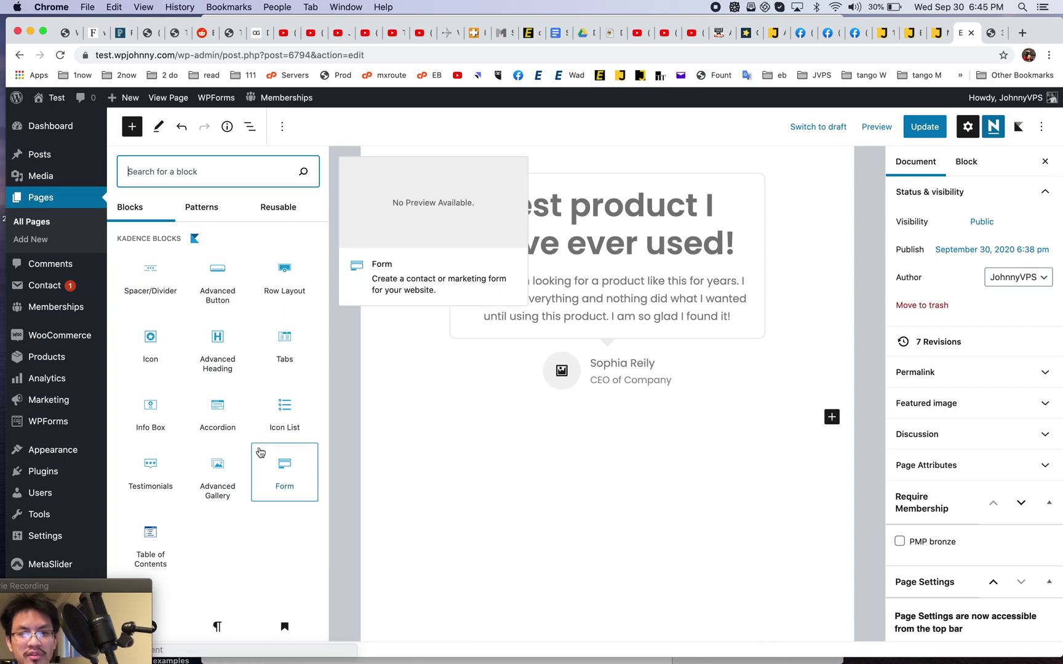
pyautogui.click(938, 36)
pyautogui.scroll(10, 721, 344)
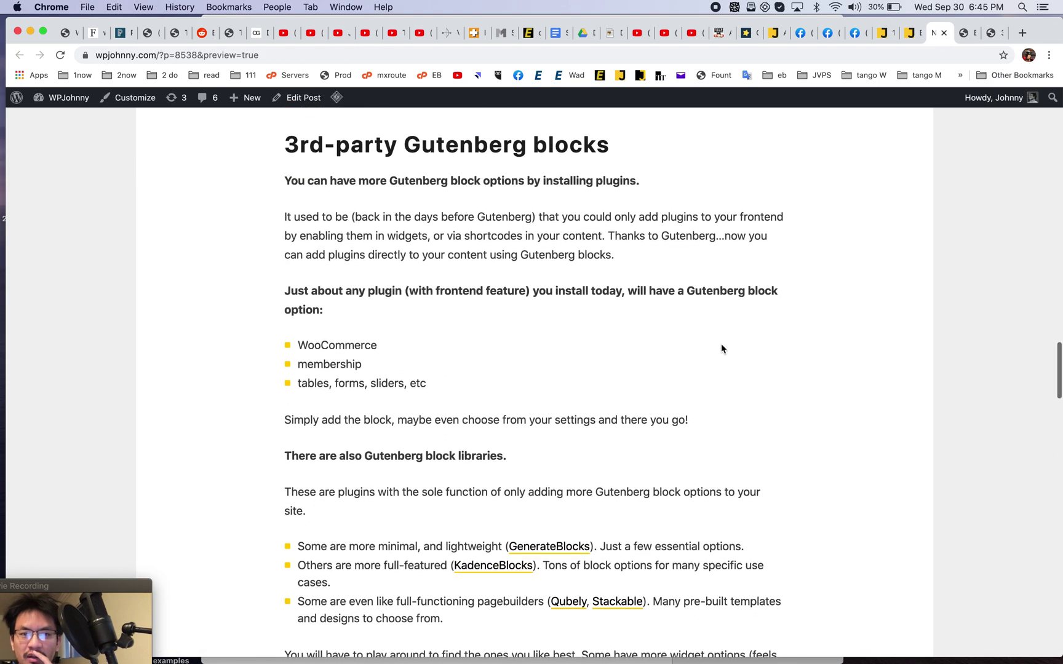
# Scroll through the wpjohnny.com article on Gutenberg block libraries, then return to the editor tab
pyautogui.scroll(-10, 721, 348)
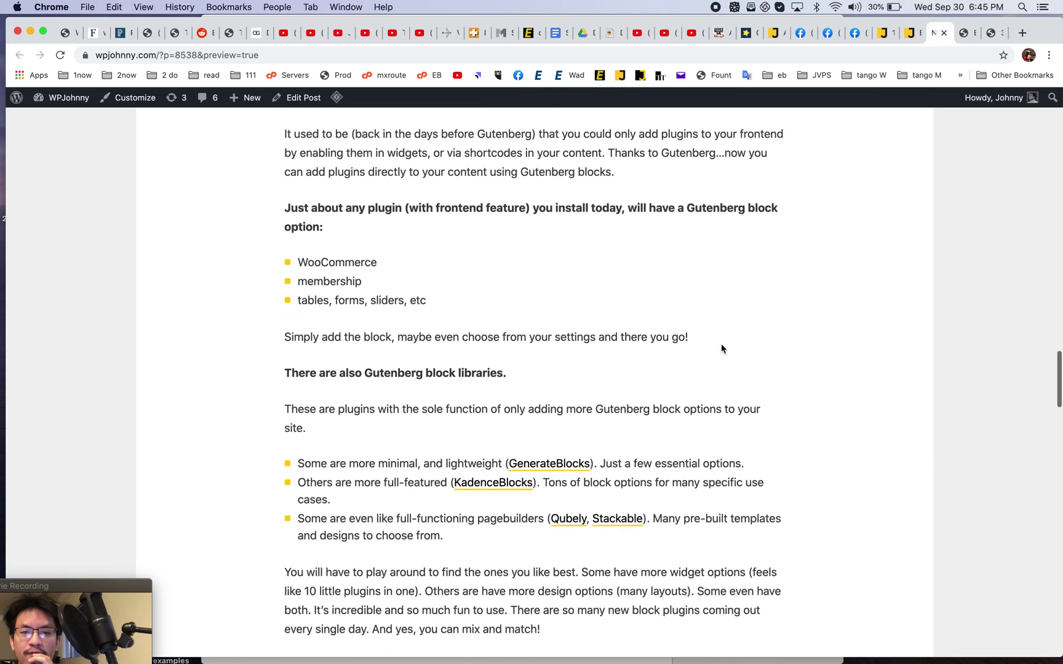
pyautogui.scroll(-15, 722, 348)
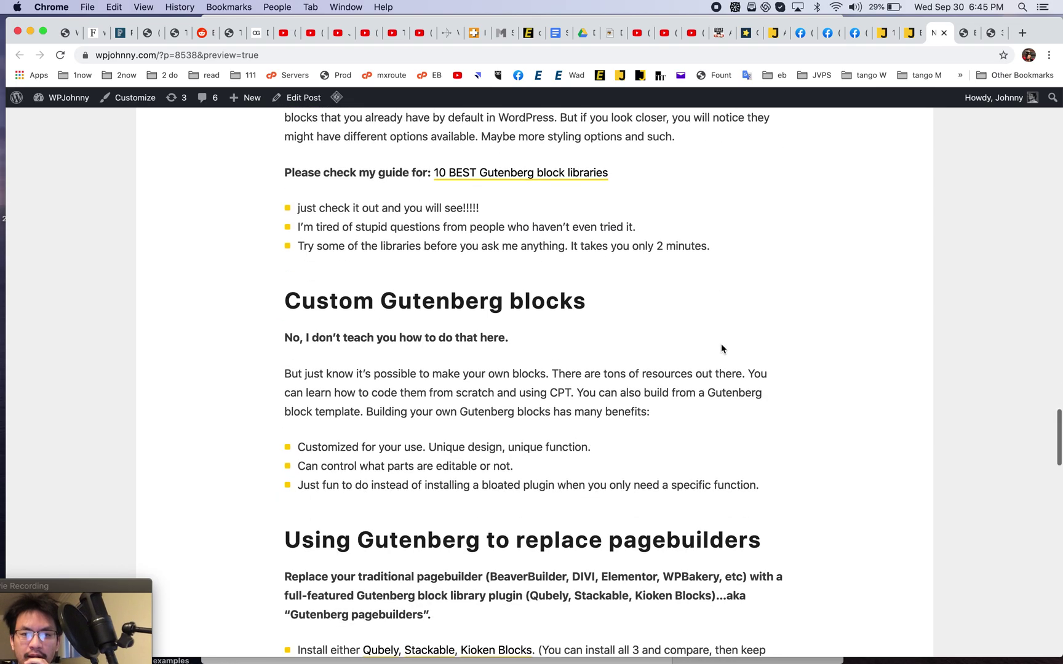
pyautogui.scroll(-1, 591, 429)
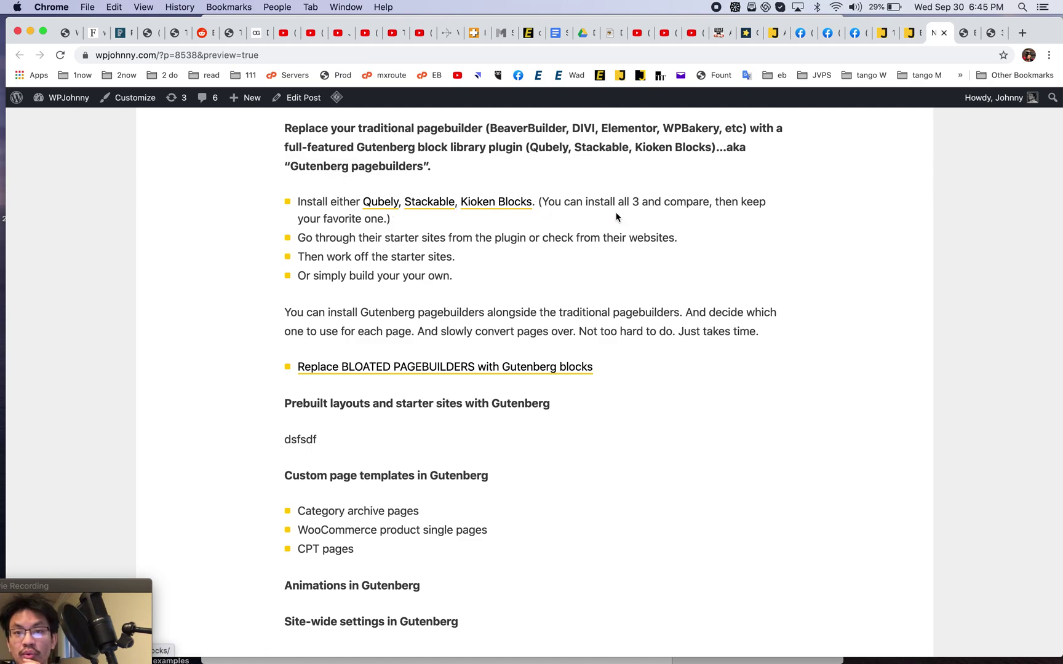
pyautogui.click(966, 39)
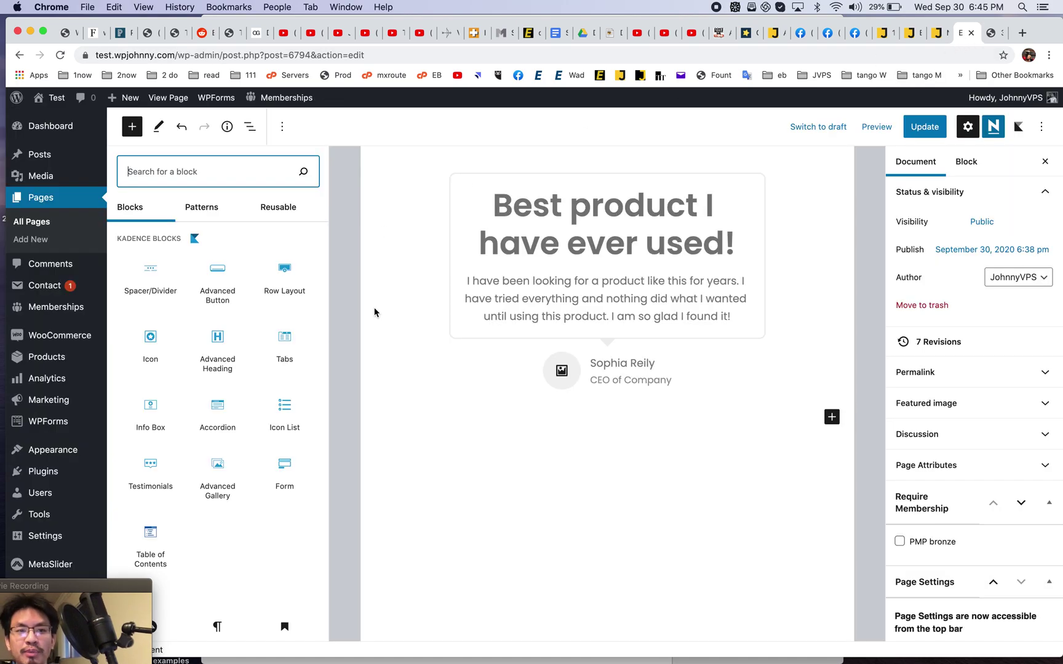
# Search Plugins > Add New for 'stackable', then install and activate the Stackable plugin
pyautogui.moveTo(59, 479)
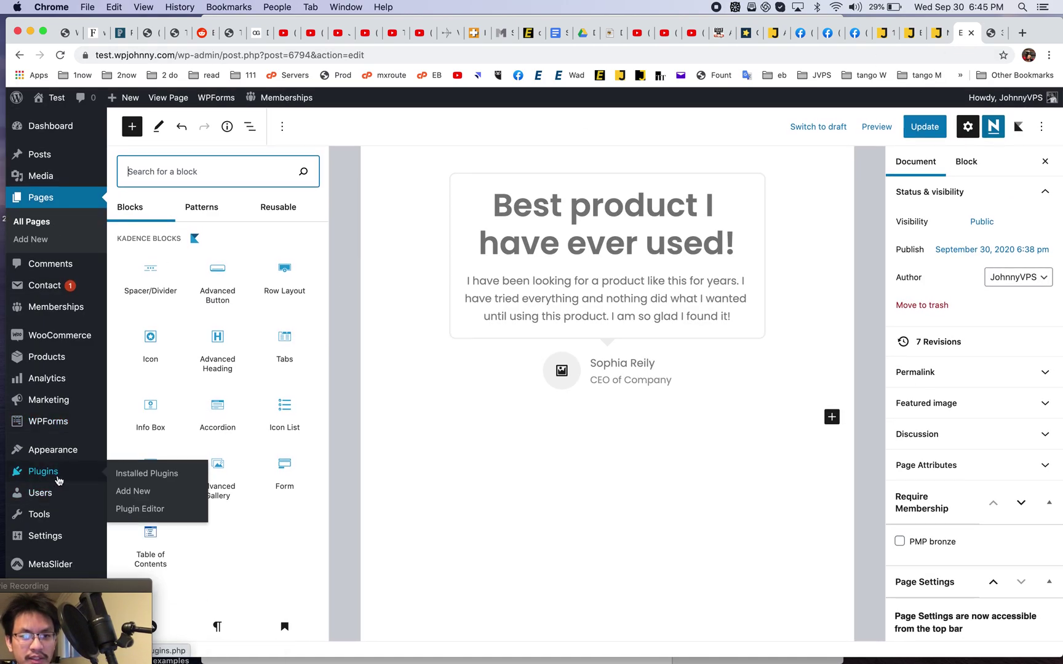
pyautogui.click(122, 496)
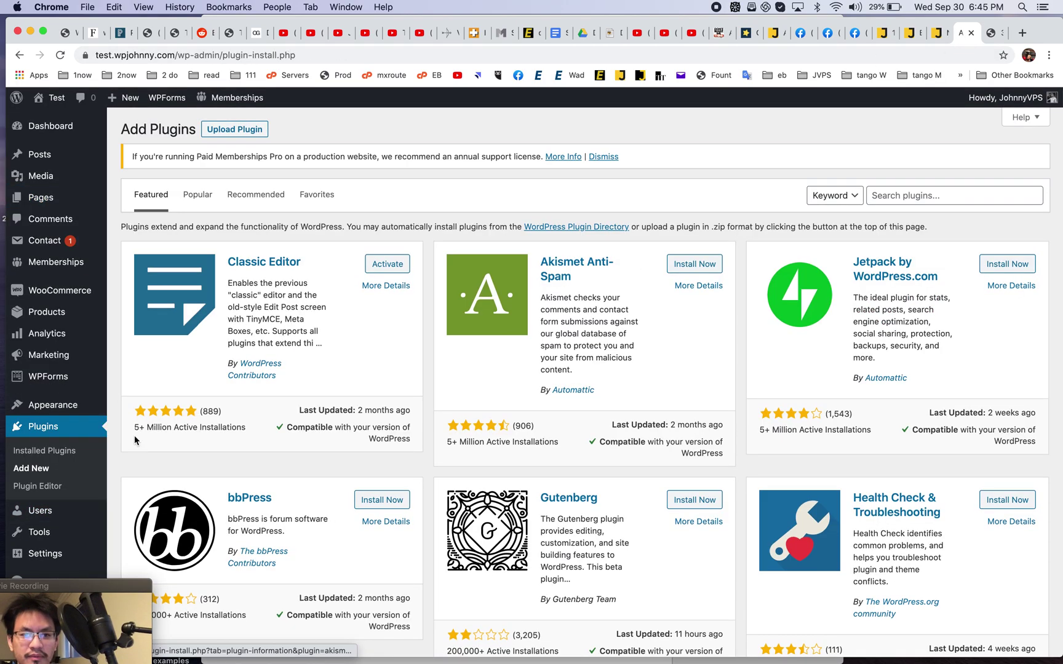
pyautogui.click(917, 197)
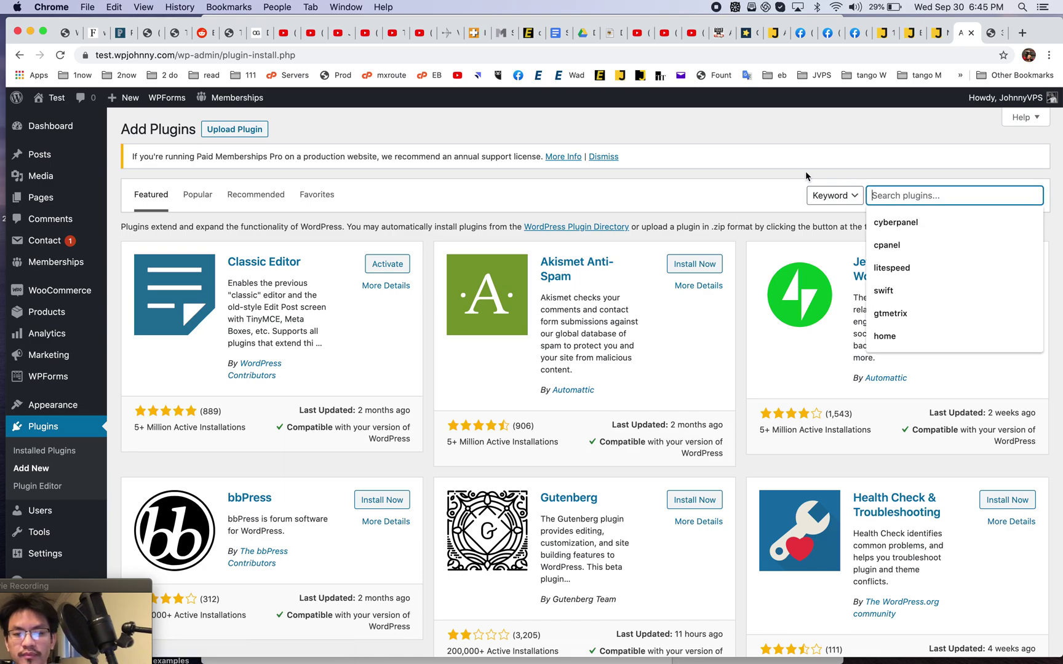
pyautogui.write('stack')
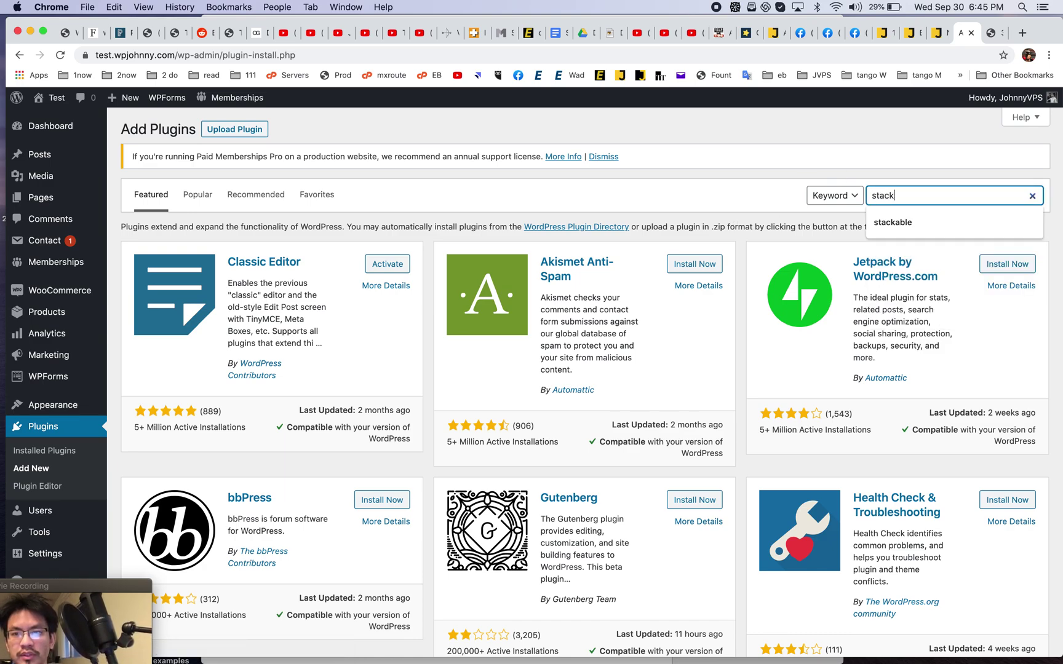
pyautogui.write('able')
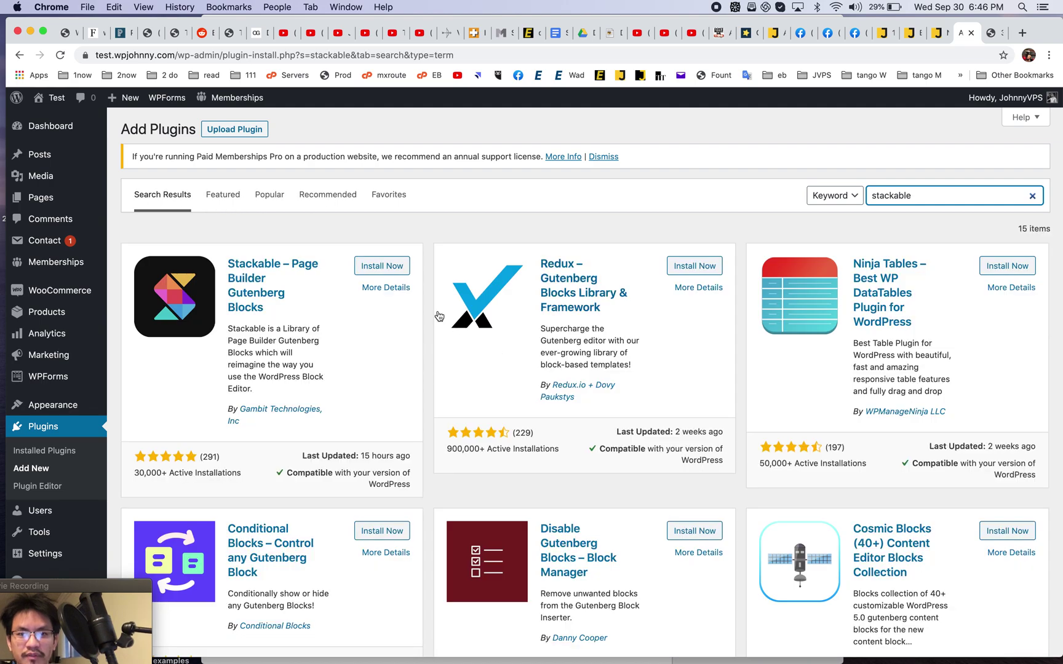
pyautogui.click(401, 266)
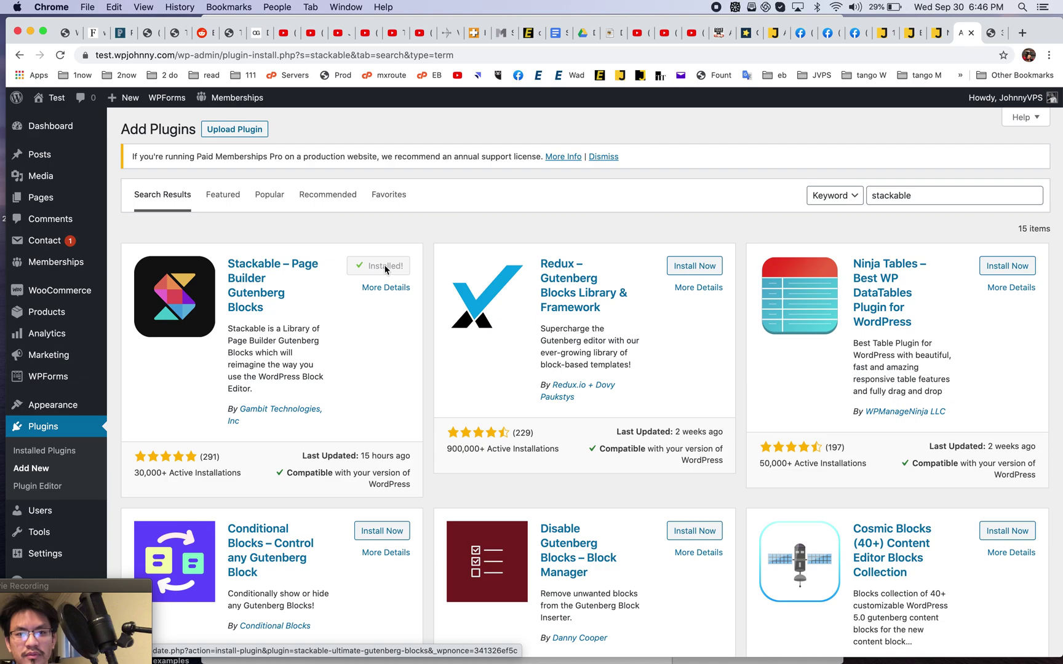
pyautogui.click(386, 269)
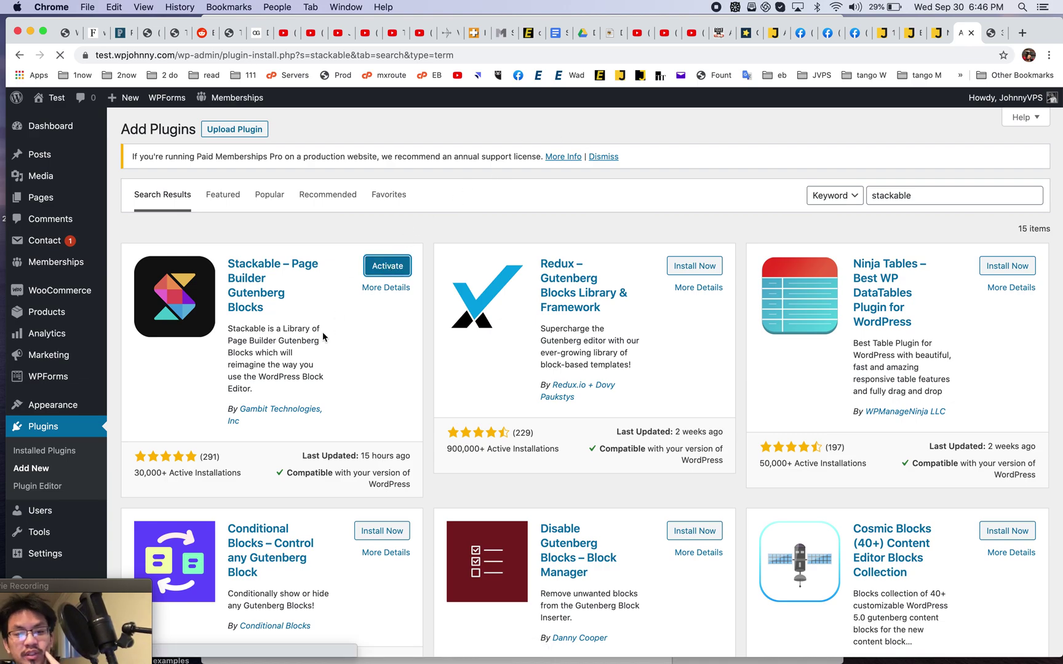
pyautogui.scroll(-10, 504, 349)
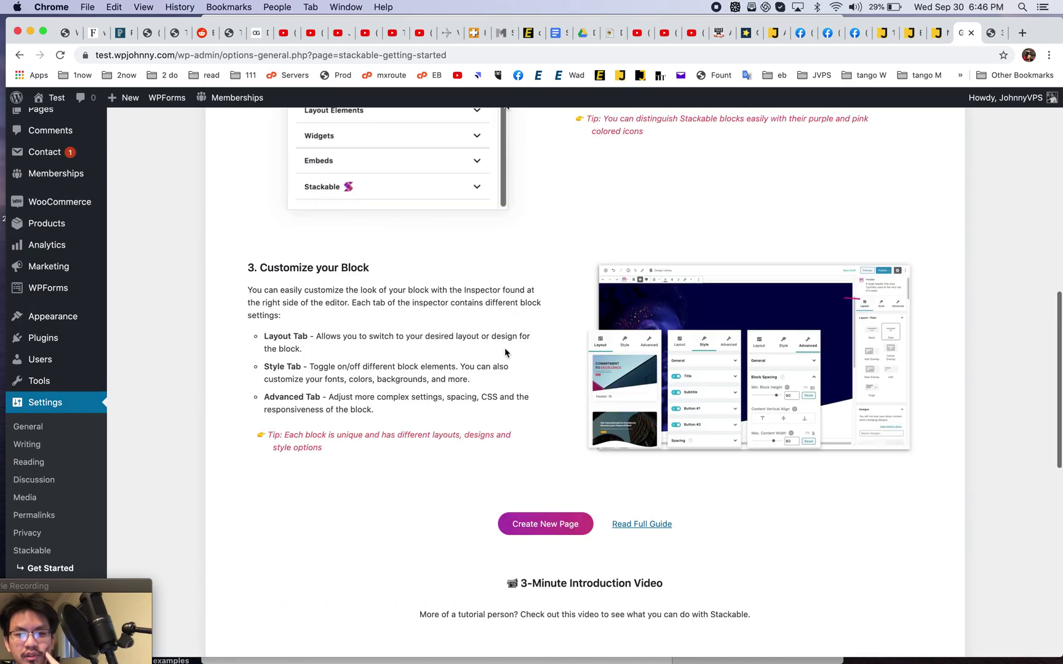
pyautogui.scroll(-5, 504, 351)
pyautogui.scroll(15, 504, 351)
# Create a new page titled 'Stackable' and publish it
pyautogui.moveTo(89, 404)
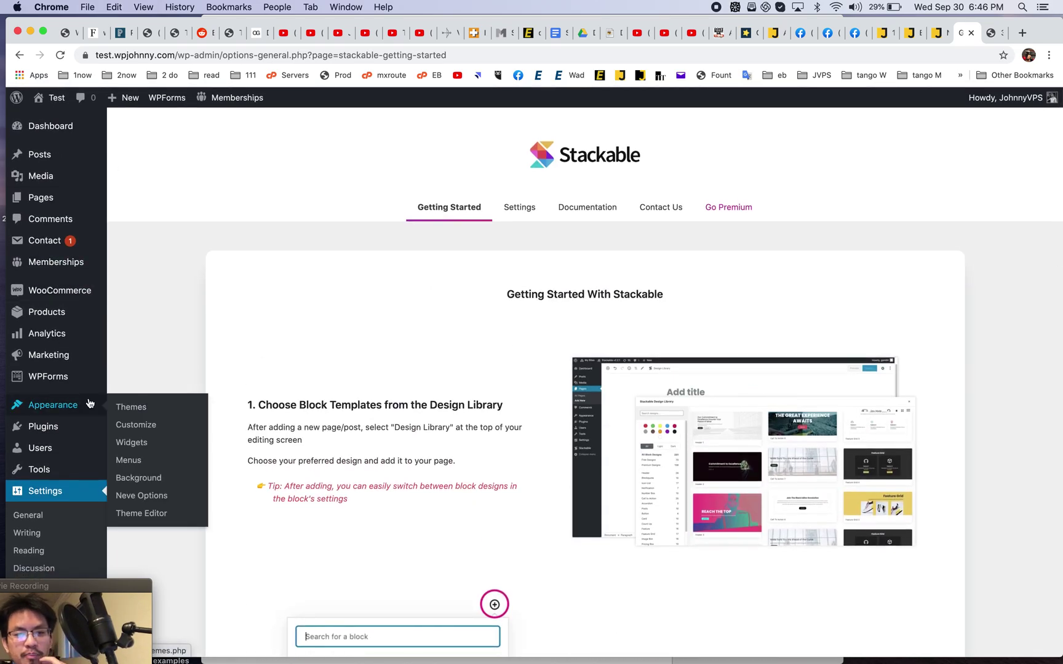
pyautogui.moveTo(123, 97)
pyautogui.click(126, 157)
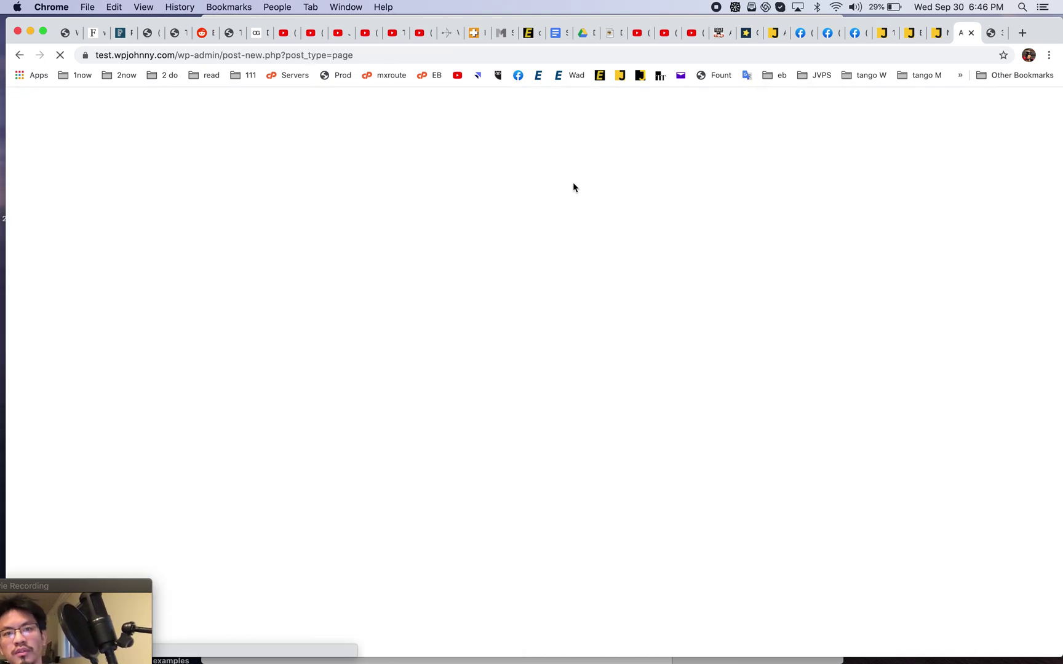
pyautogui.write('Stackable')
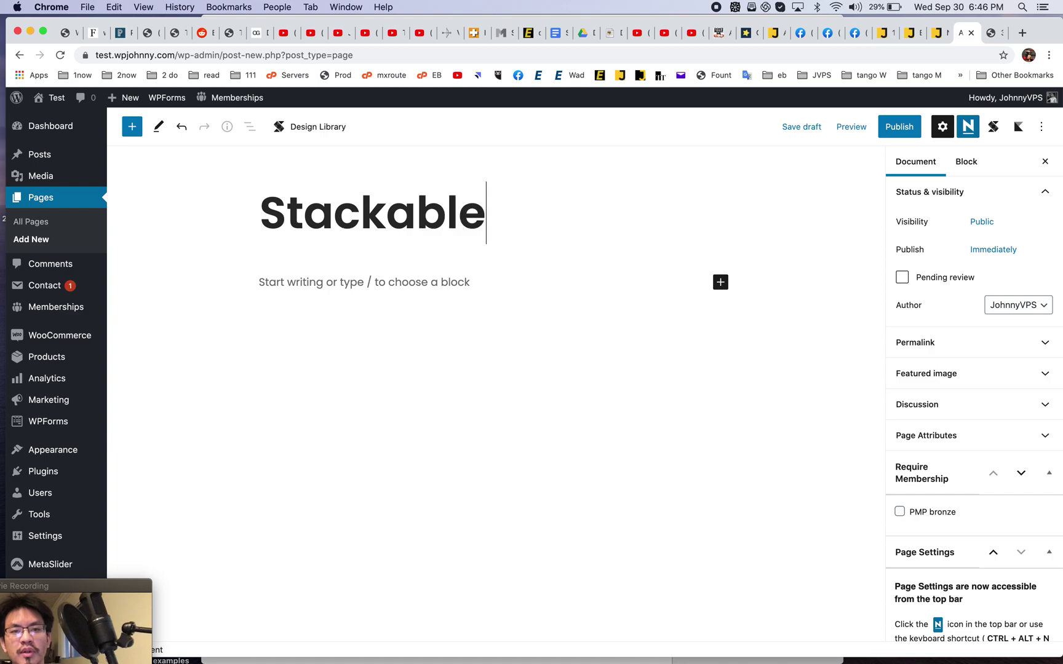
pyautogui.click(892, 134)
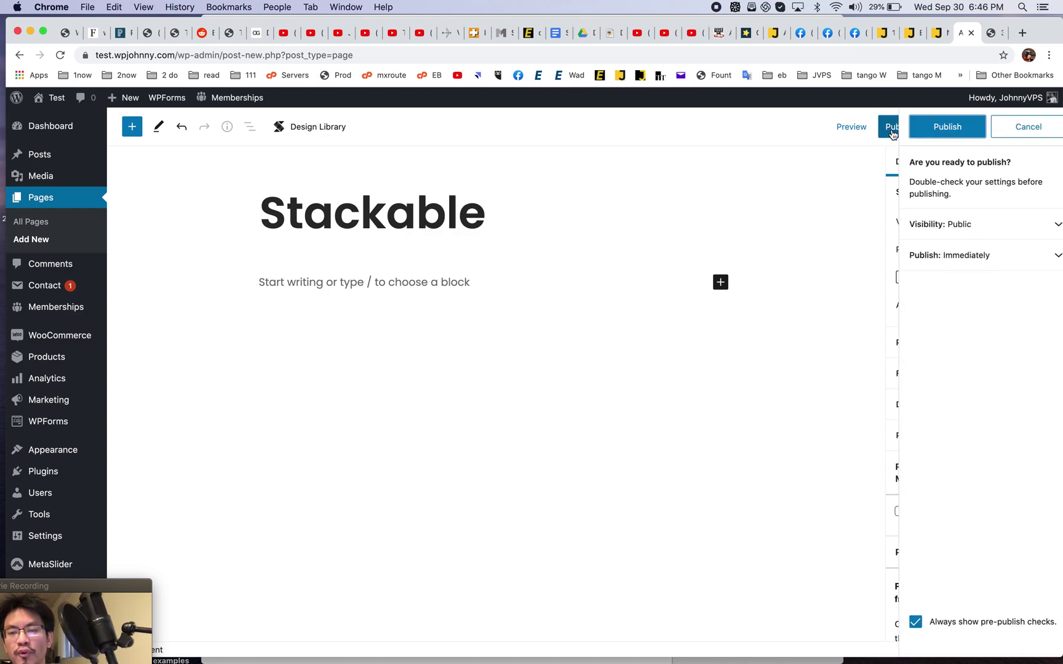
pyautogui.click(930, 130)
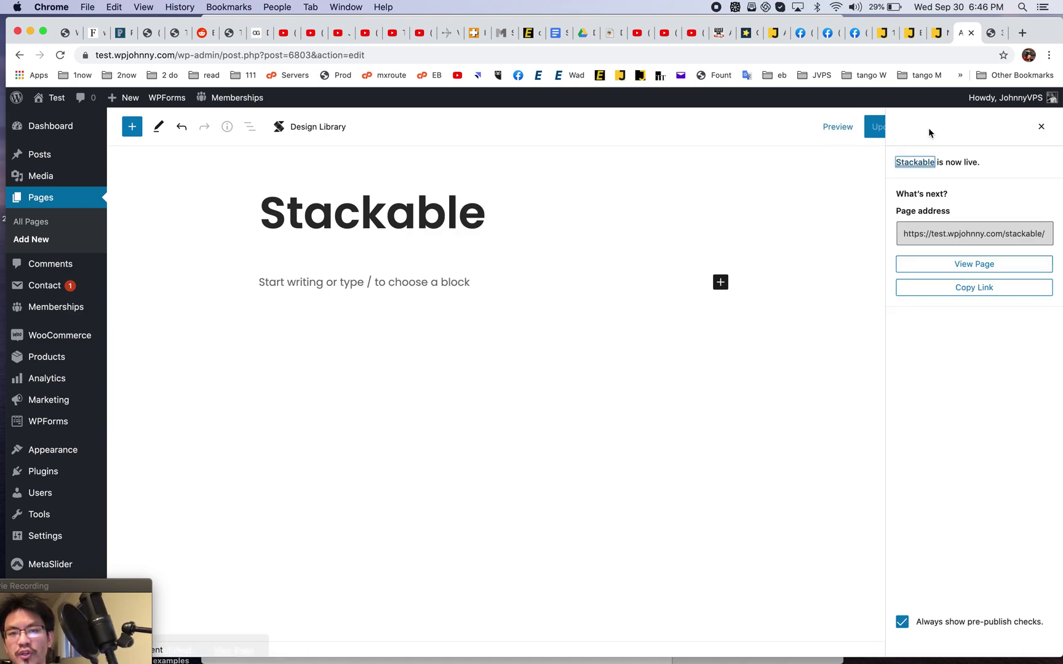
# Select the empty first paragraph and look over its document and block settings
pyautogui.click(450, 282)
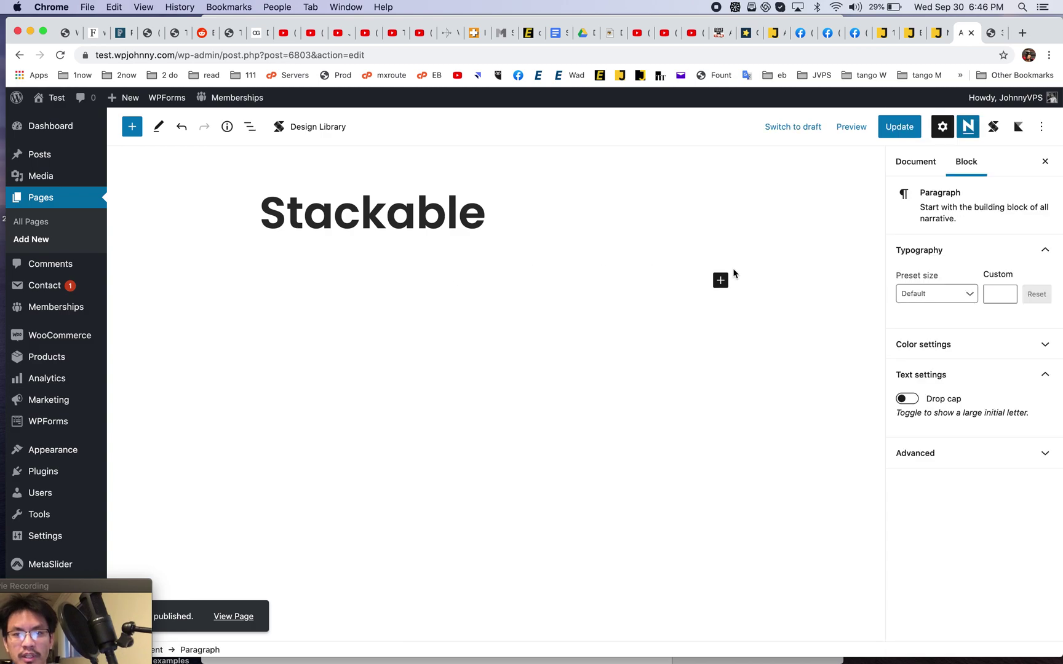
pyautogui.click(917, 161)
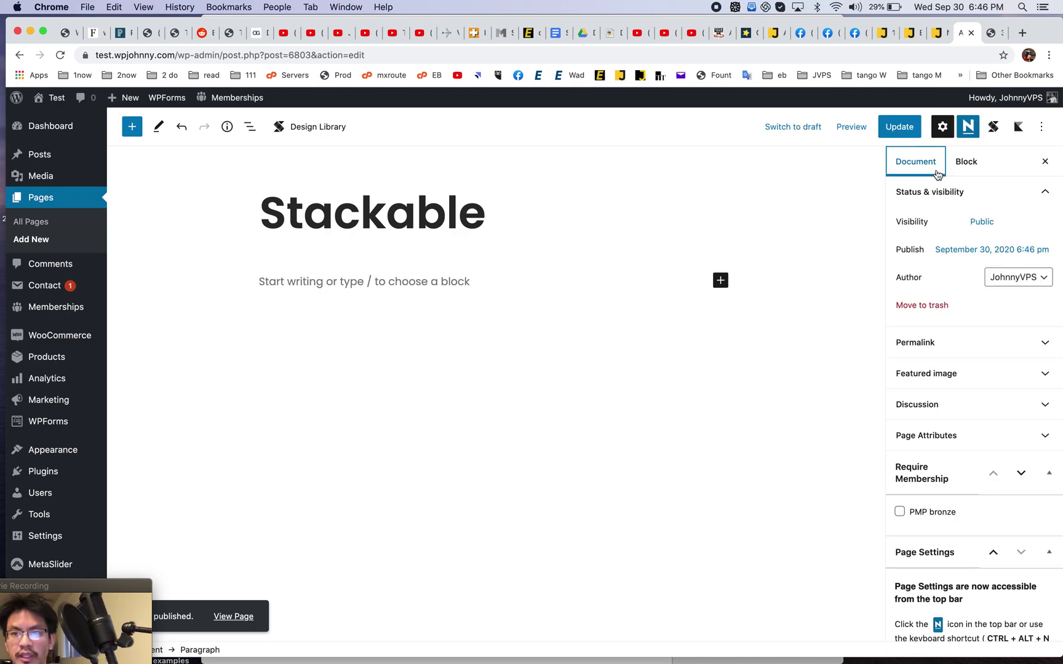
pyautogui.click(967, 162)
pyautogui.click(725, 290)
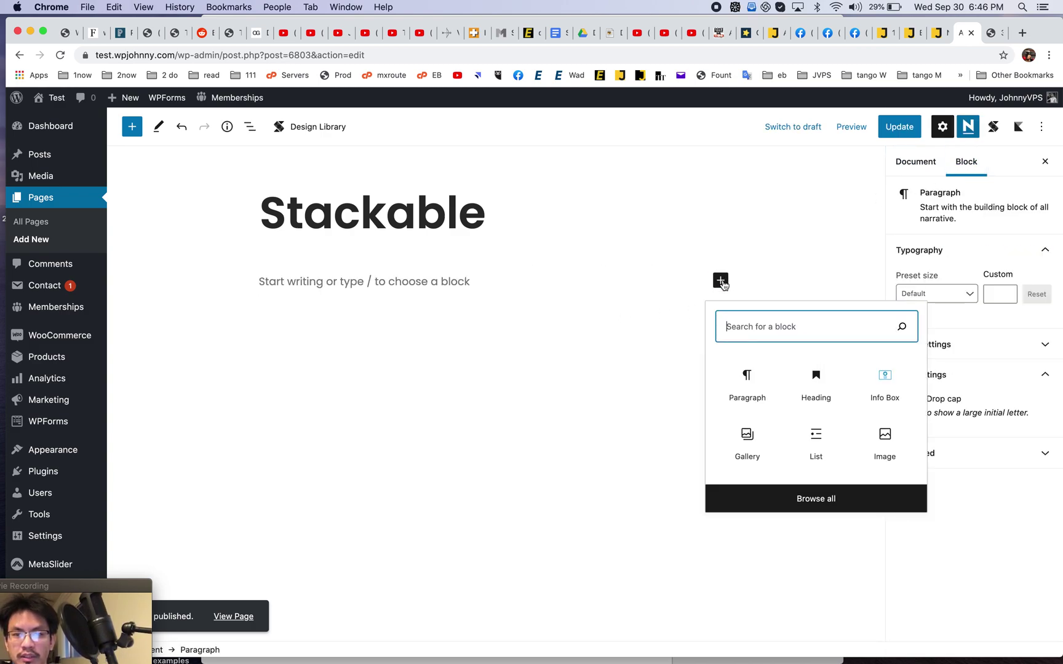
# Browse the full block list's Stackable blocks and insert an Advanced Text block under the heading
pyautogui.click(814, 498)
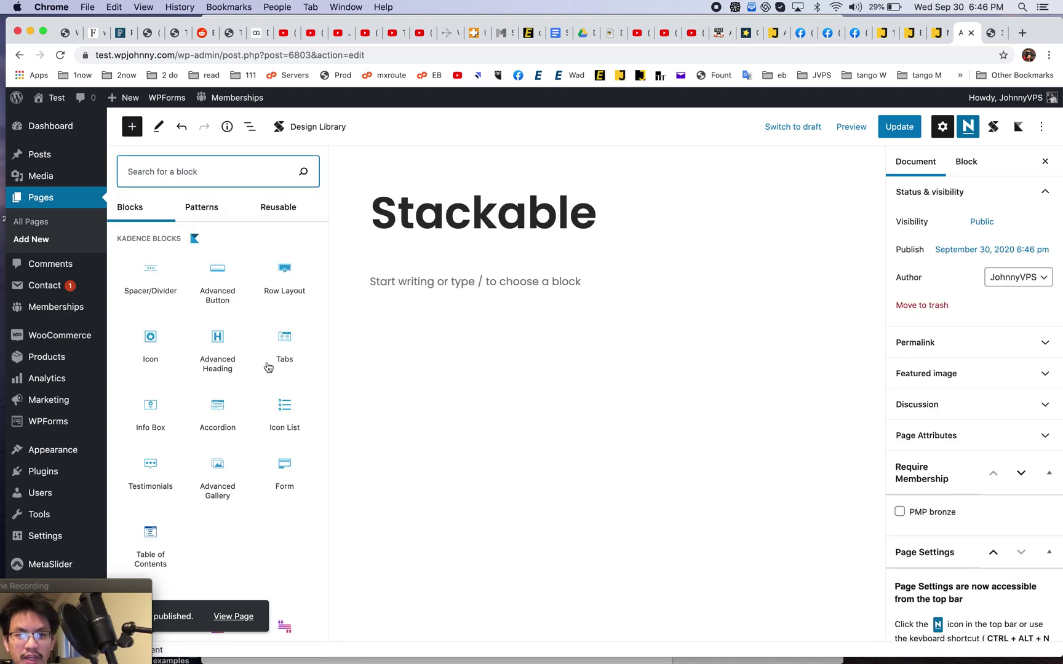
pyautogui.scroll(-5, 268, 368)
pyautogui.scroll(4, 268, 367)
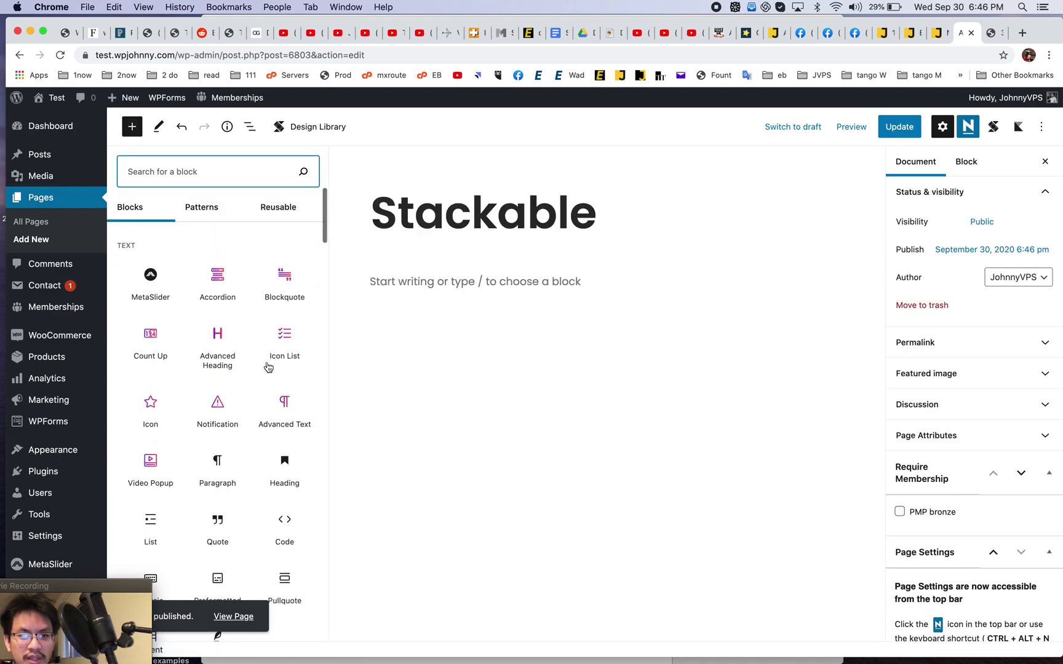
pyautogui.scroll(-6, 172, 398)
pyautogui.scroll(-1, 171, 399)
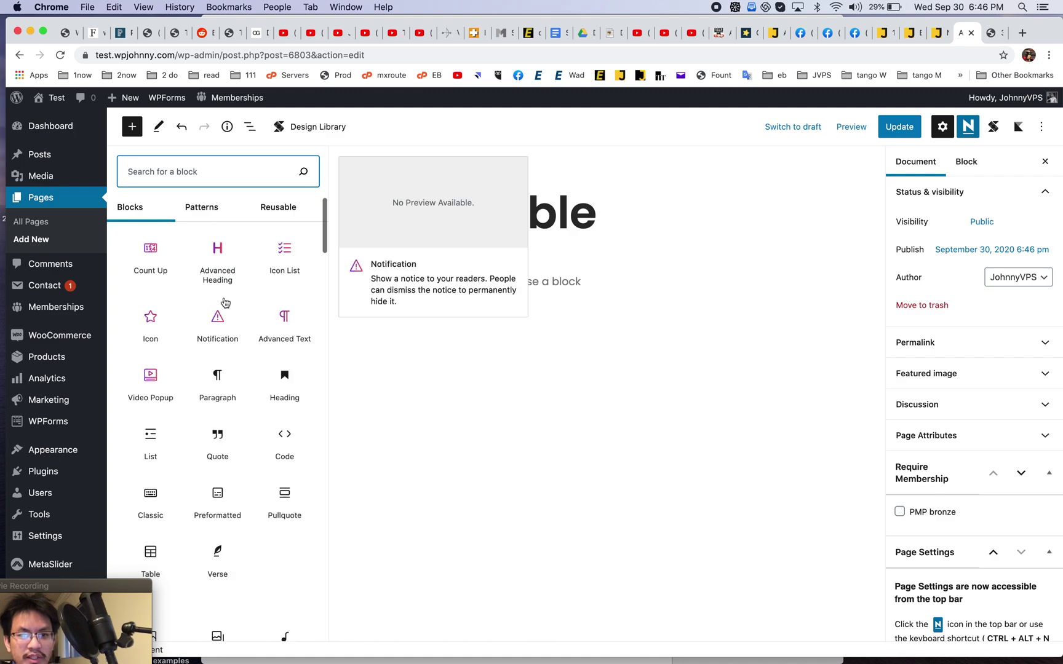
pyautogui.scroll(7, 231, 351)
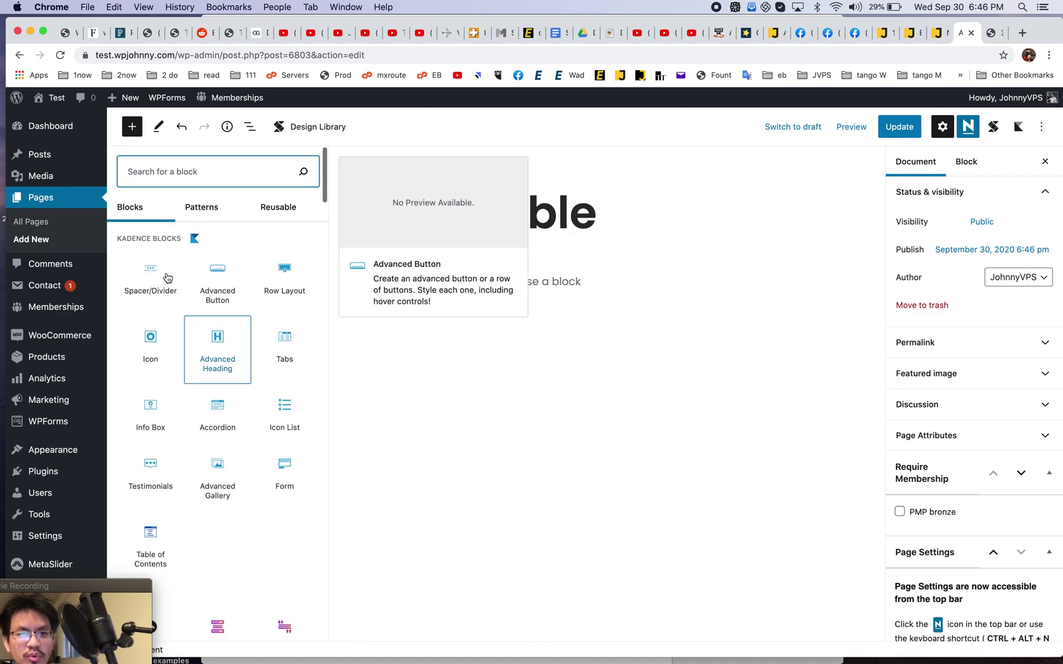
pyautogui.scroll(-6, 207, 482)
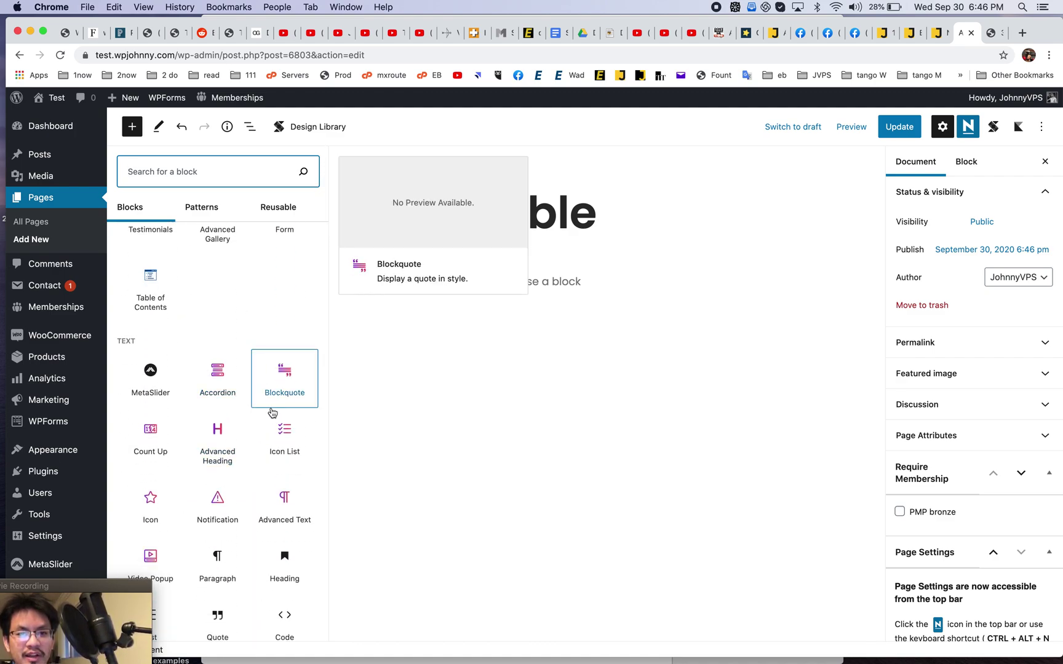
pyautogui.scroll(-4, 218, 506)
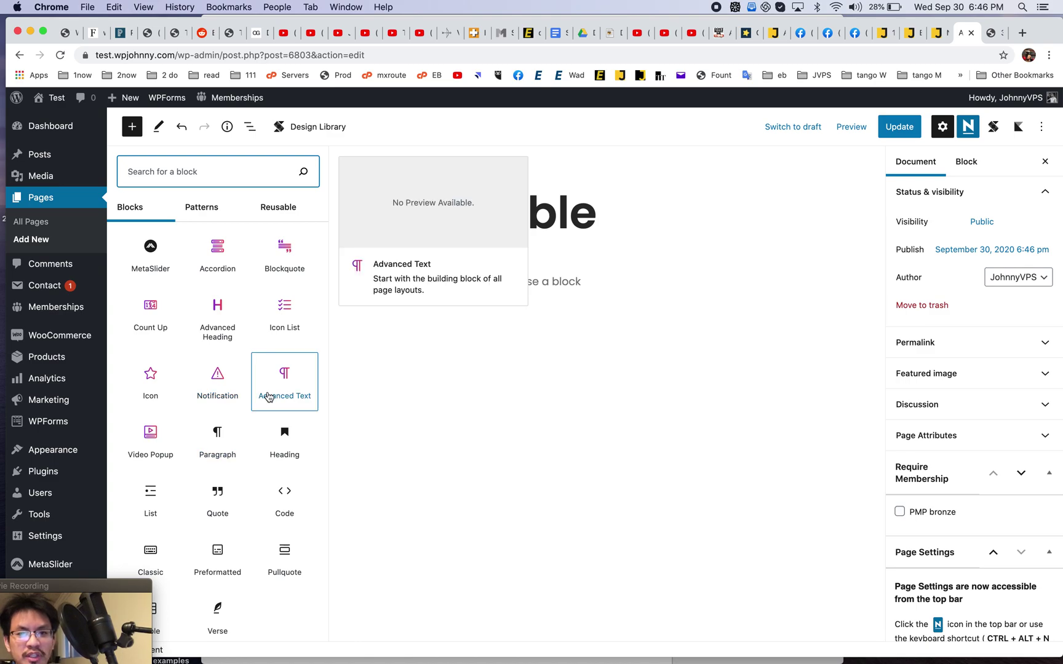
pyautogui.click(268, 396)
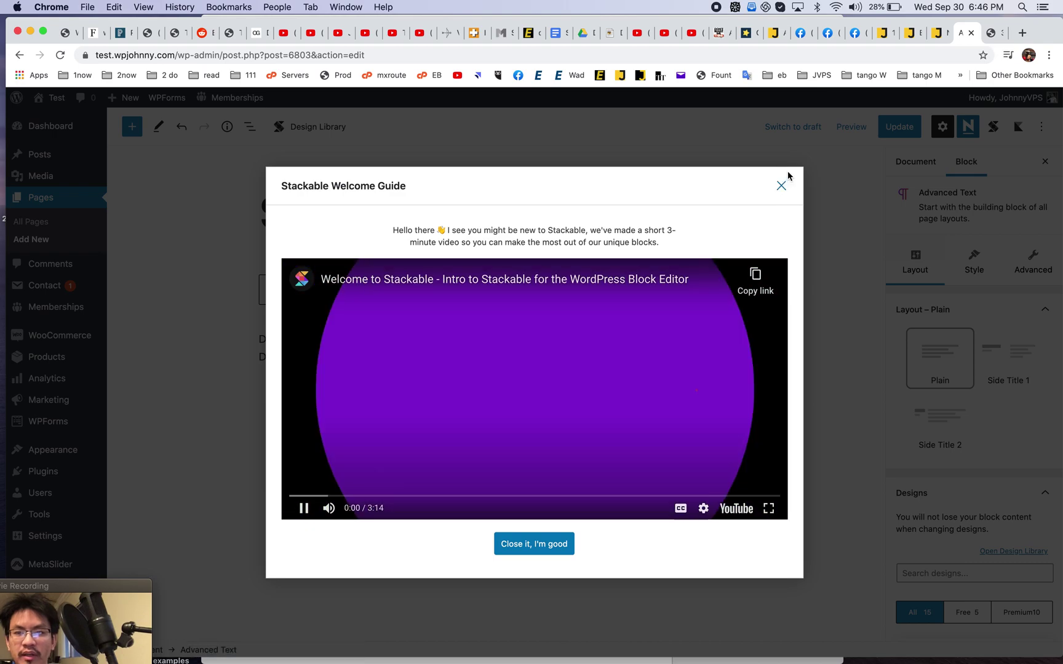
# Dismiss the Stackable Welcome Guide and try several layouts, settling on a Side Title layout
pyautogui.click(780, 187)
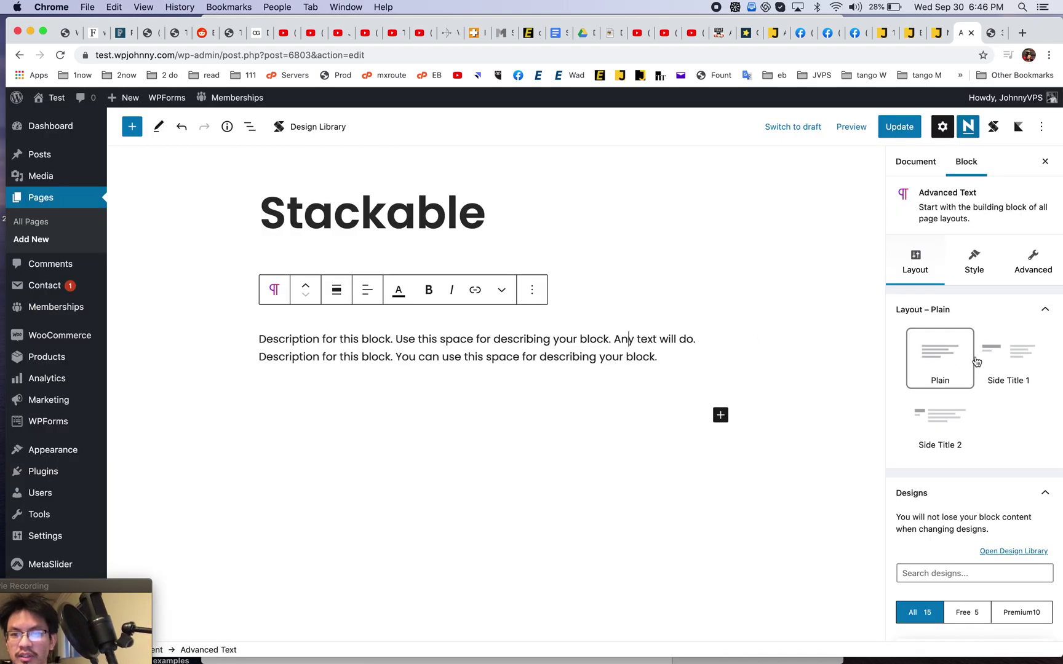
pyautogui.click(1018, 361)
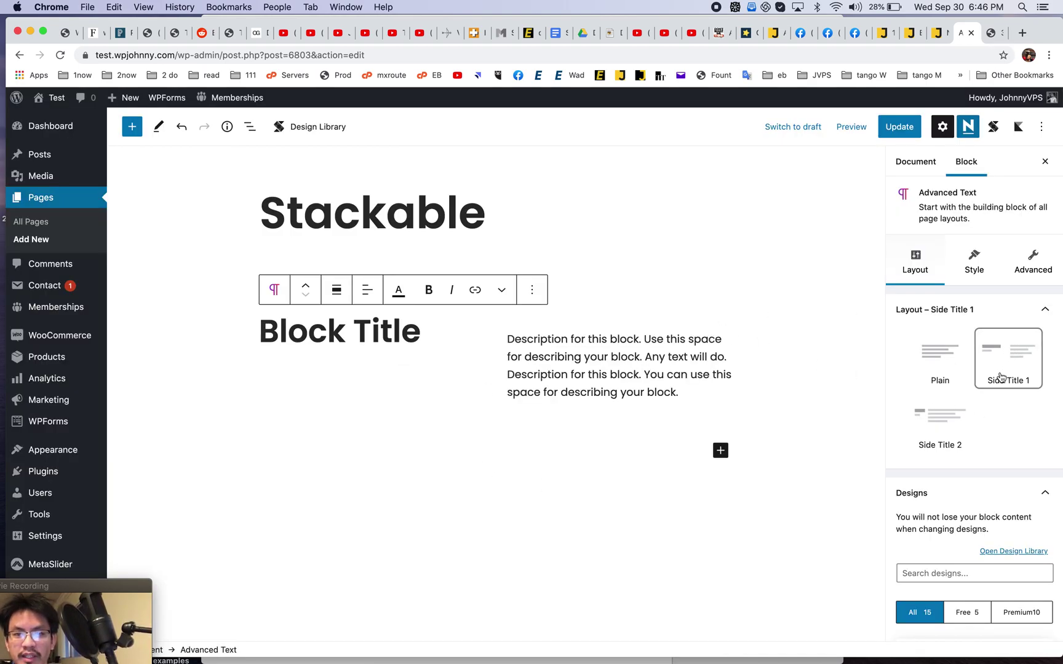
pyautogui.click(954, 412)
pyautogui.click(950, 362)
pyautogui.click(1005, 367)
pyautogui.click(946, 413)
# Review the block's Style options, adjusting a slider and expanding the Title settings
pyautogui.click(971, 282)
pyautogui.scroll(-2, 963, 451)
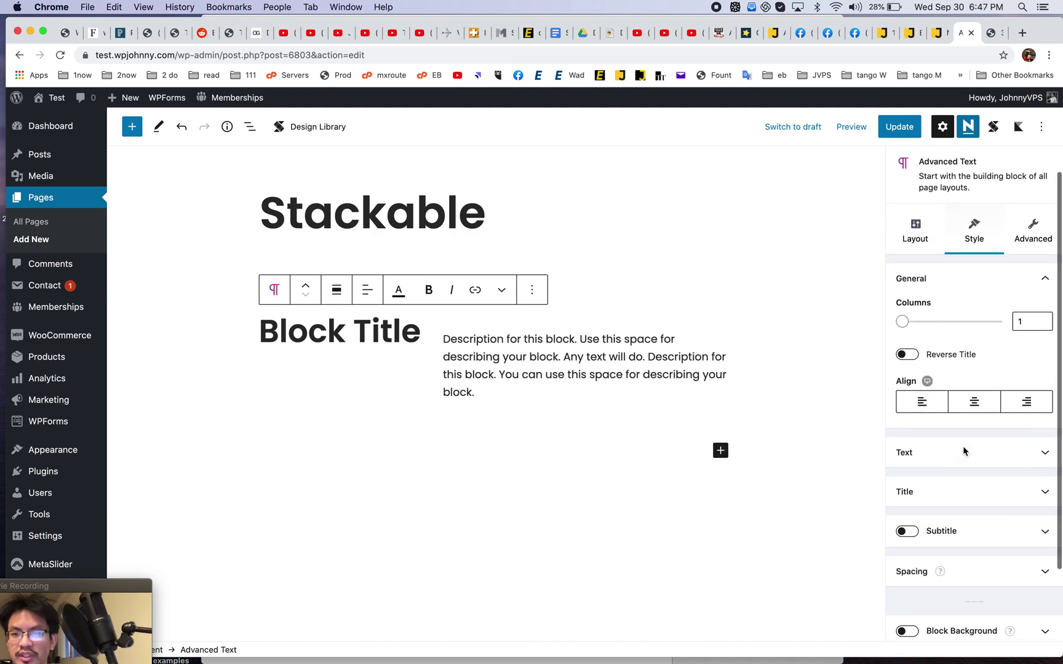
pyautogui.moveTo(933, 310); pyautogui.dragTo(916, 313)
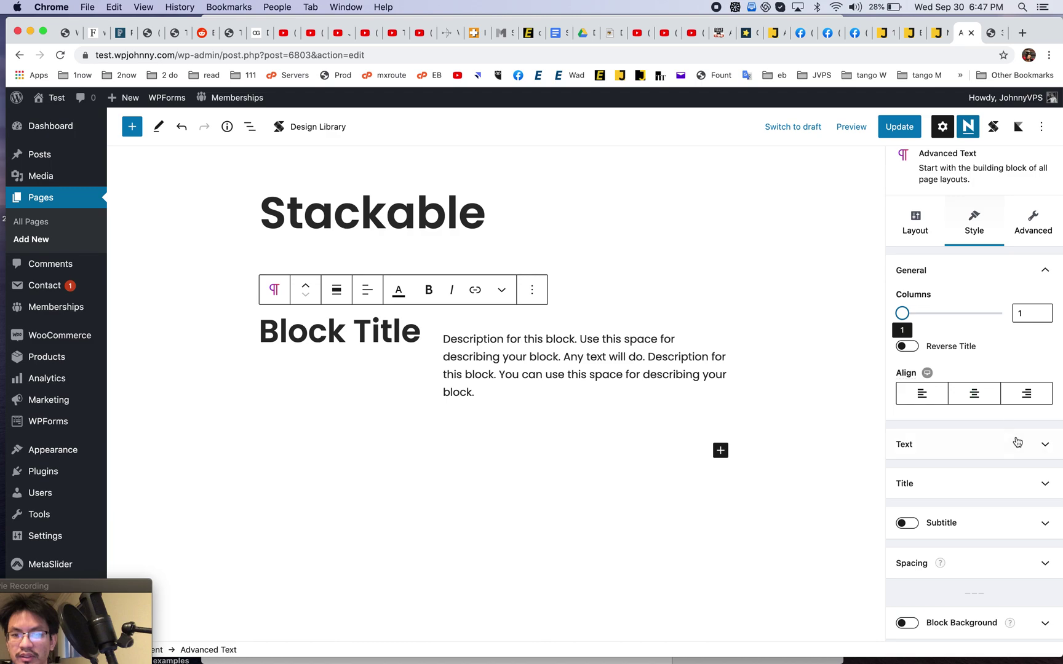
pyautogui.scroll(-3, 1030, 486)
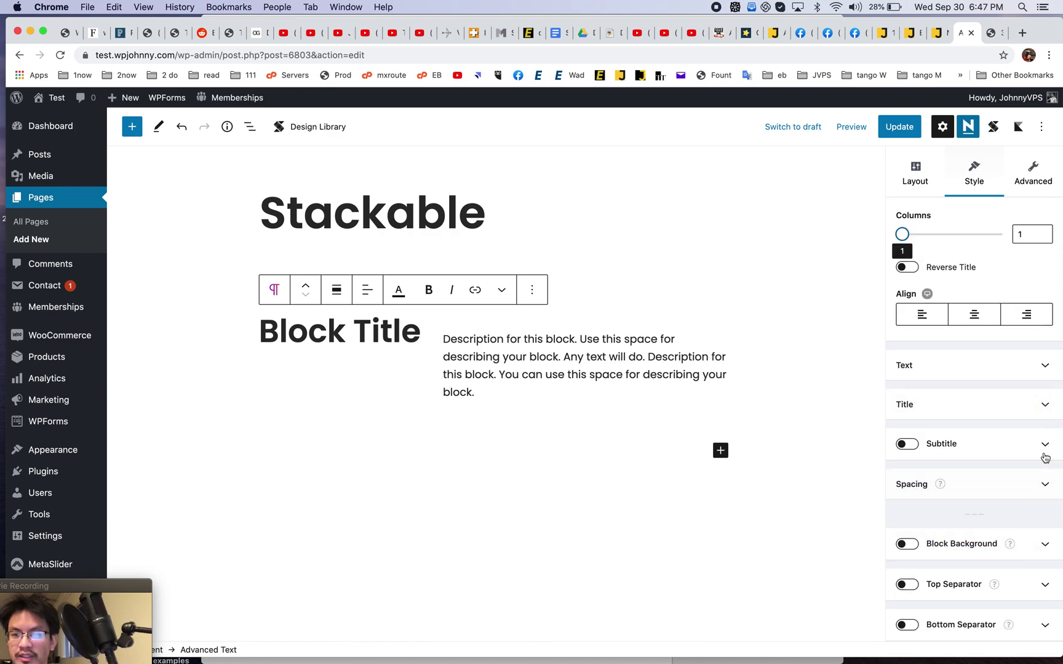
pyautogui.click(1044, 405)
pyautogui.click(1044, 390)
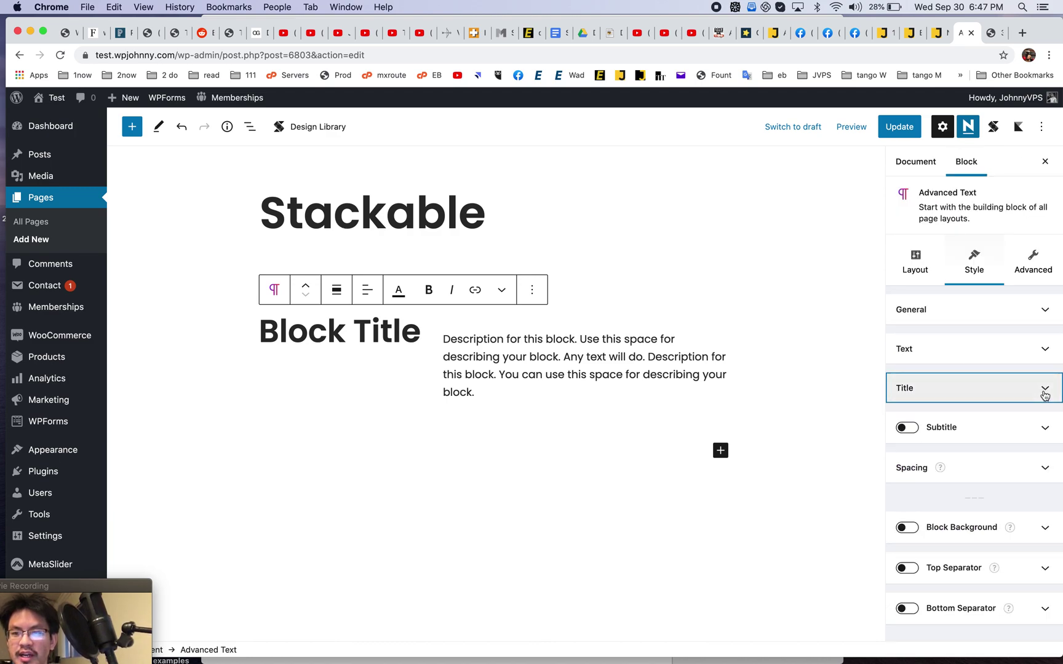
# Check the block's Advanced tab, expanding and collapsing its spacing settings
pyautogui.click(1042, 266)
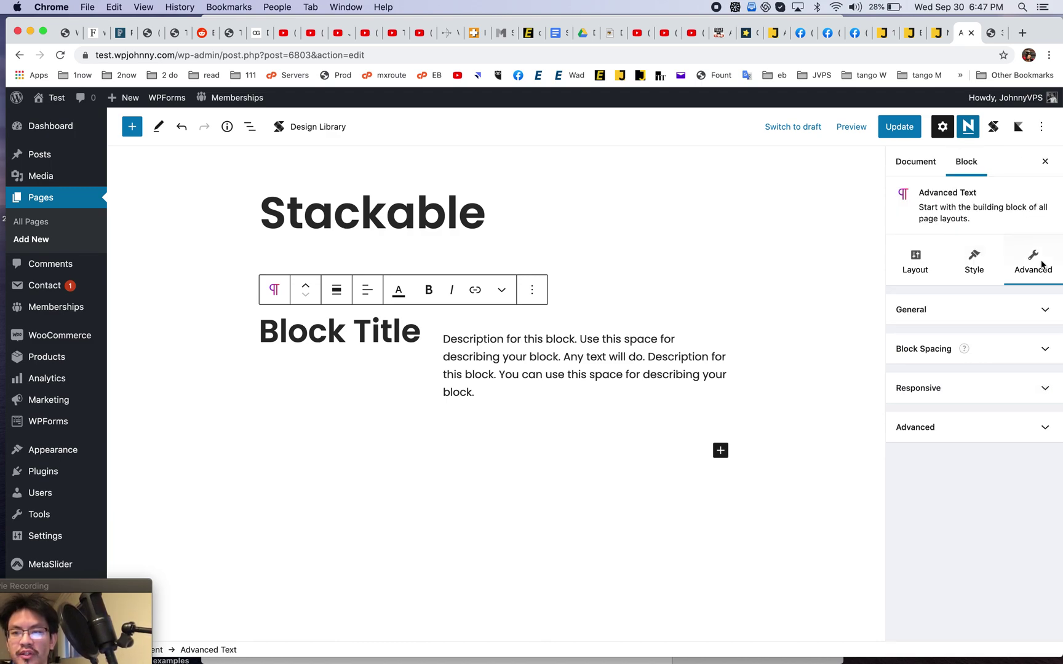
pyautogui.click(1046, 344)
pyautogui.click(1045, 348)
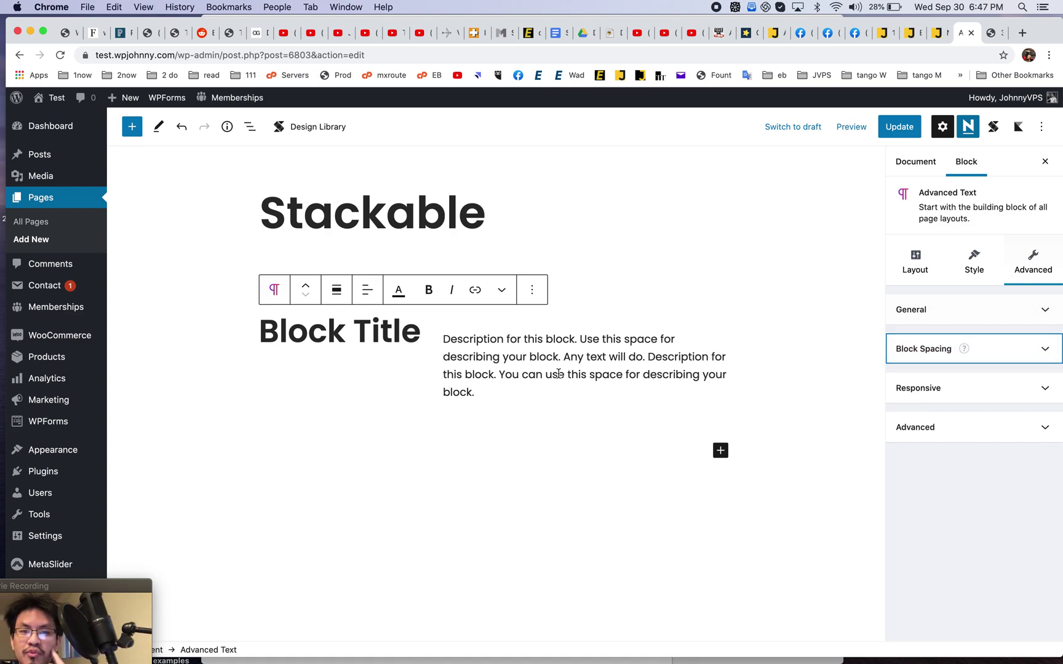
pyautogui.click(720, 452)
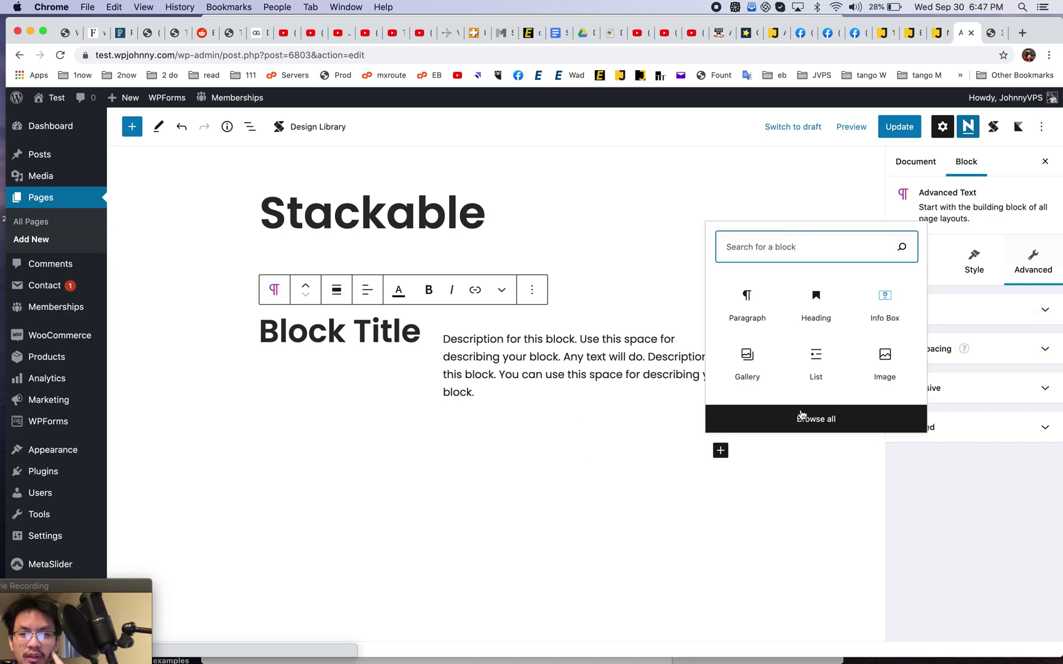
# Insert a Stackable Number Box from the full block library
pyautogui.click(732, 414)
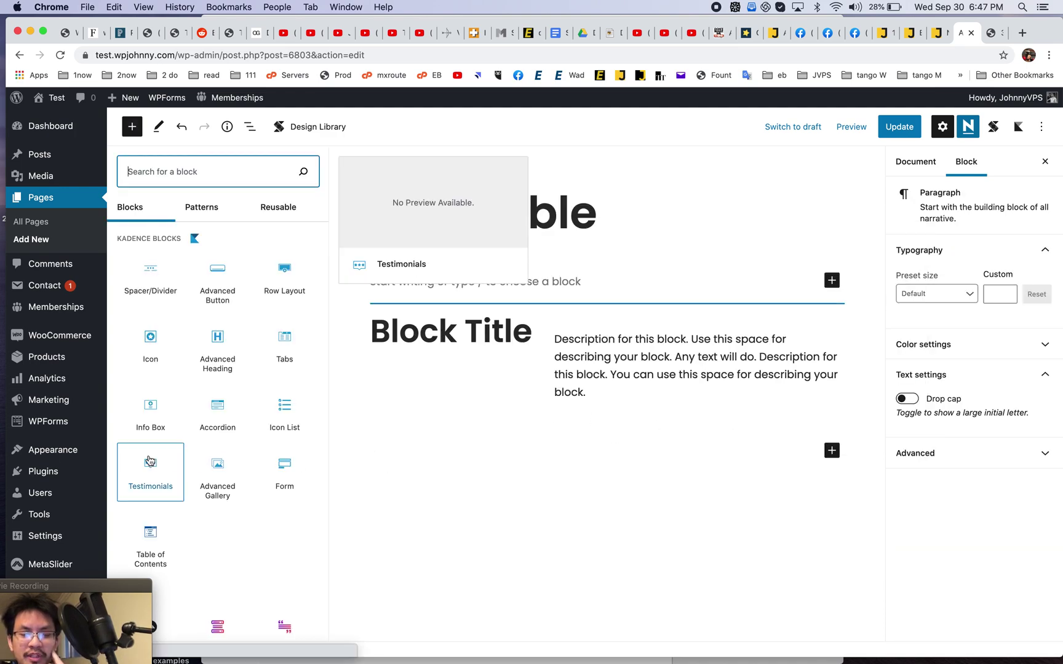
pyautogui.scroll(-5, 172, 443)
pyautogui.scroll(-10, 319, 429)
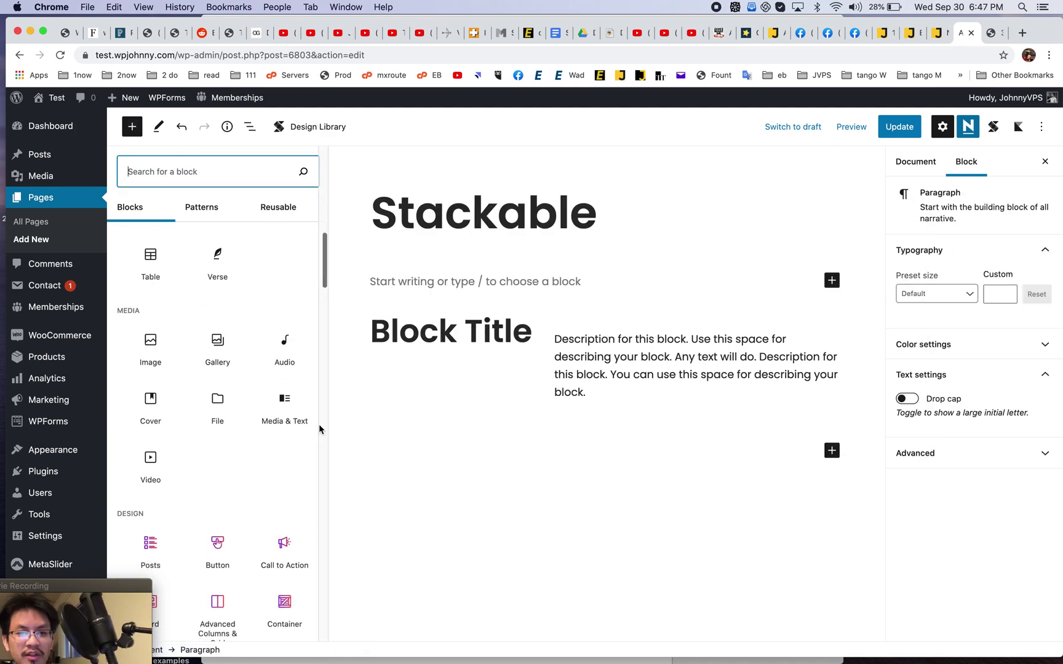
pyautogui.scroll(-5, 319, 429)
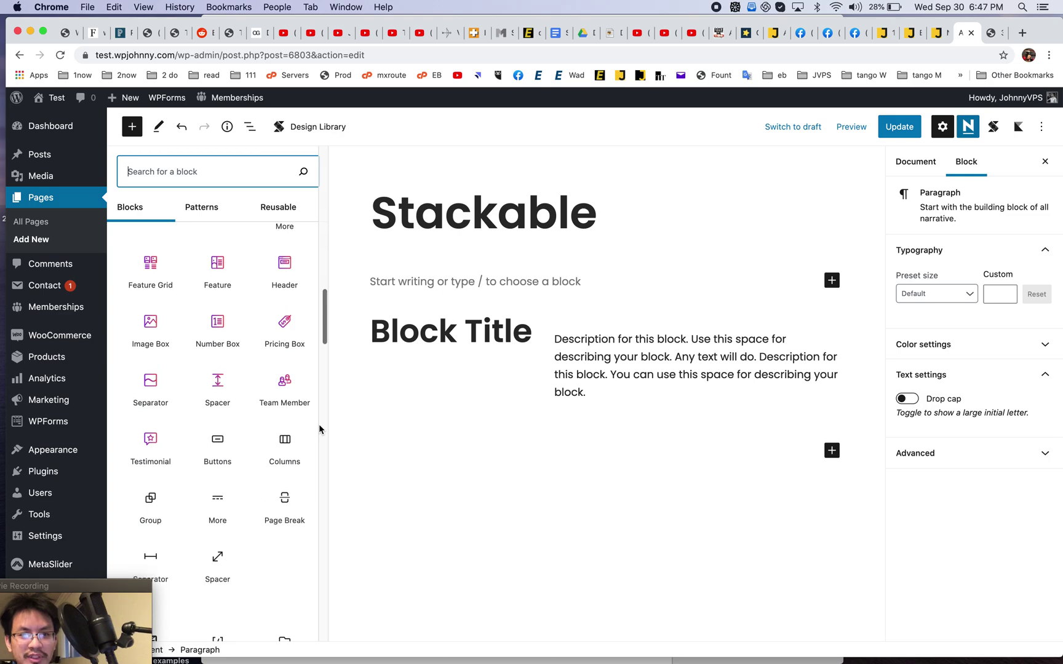
pyautogui.scroll(-1, 249, 454)
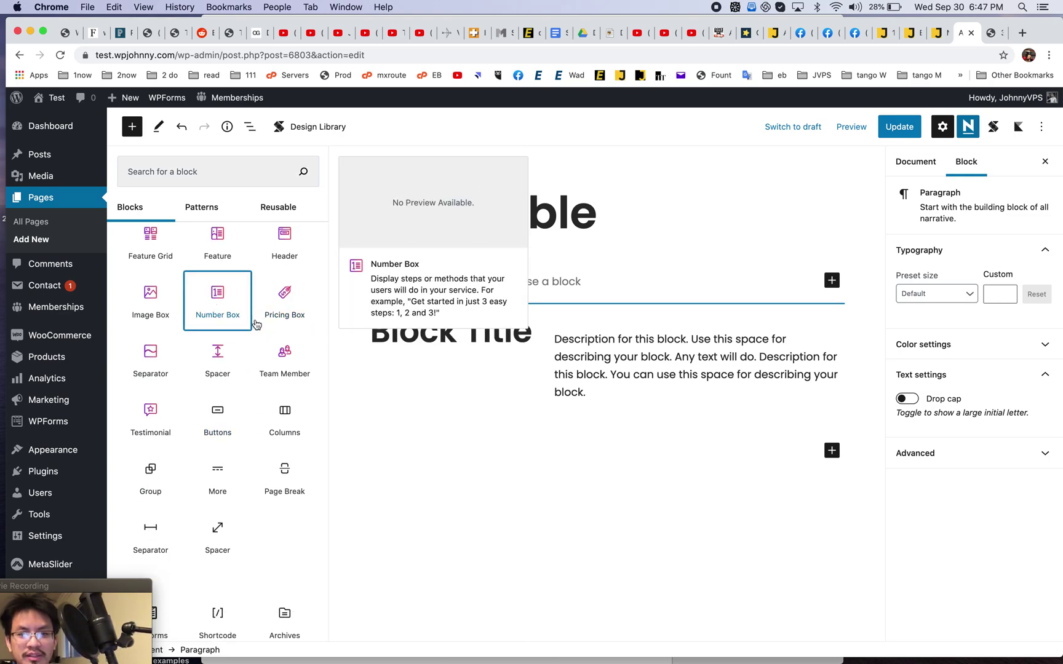
pyautogui.click(219, 307)
pyautogui.scroll(-5, 684, 539)
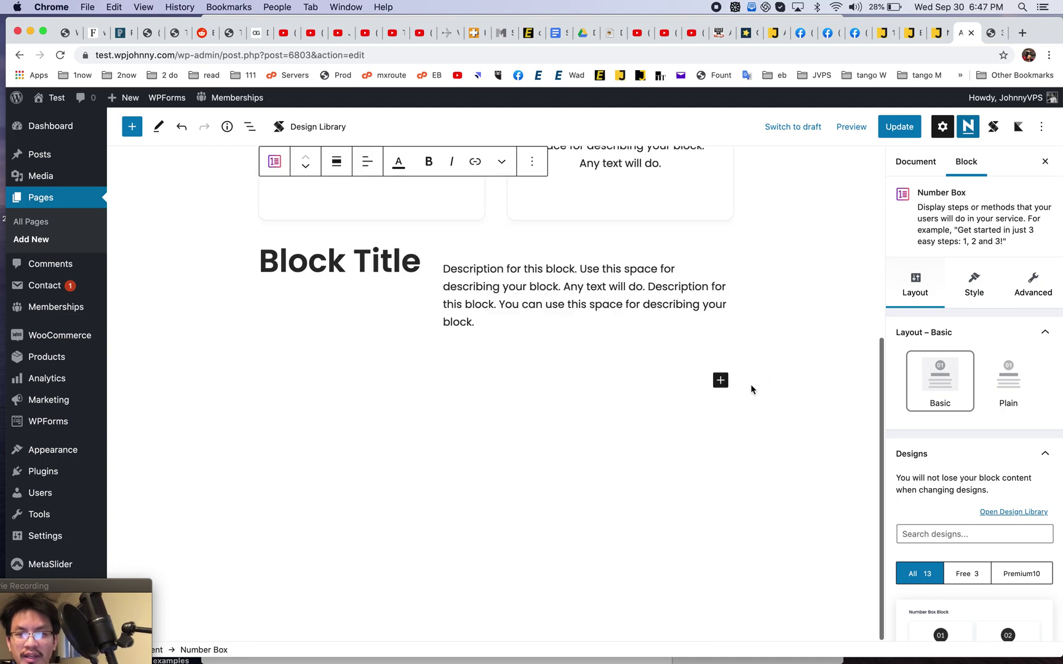
# Add a Stackable Pricing Box below the text block from the full block library
pyautogui.click(721, 380)
pyautogui.click(754, 596)
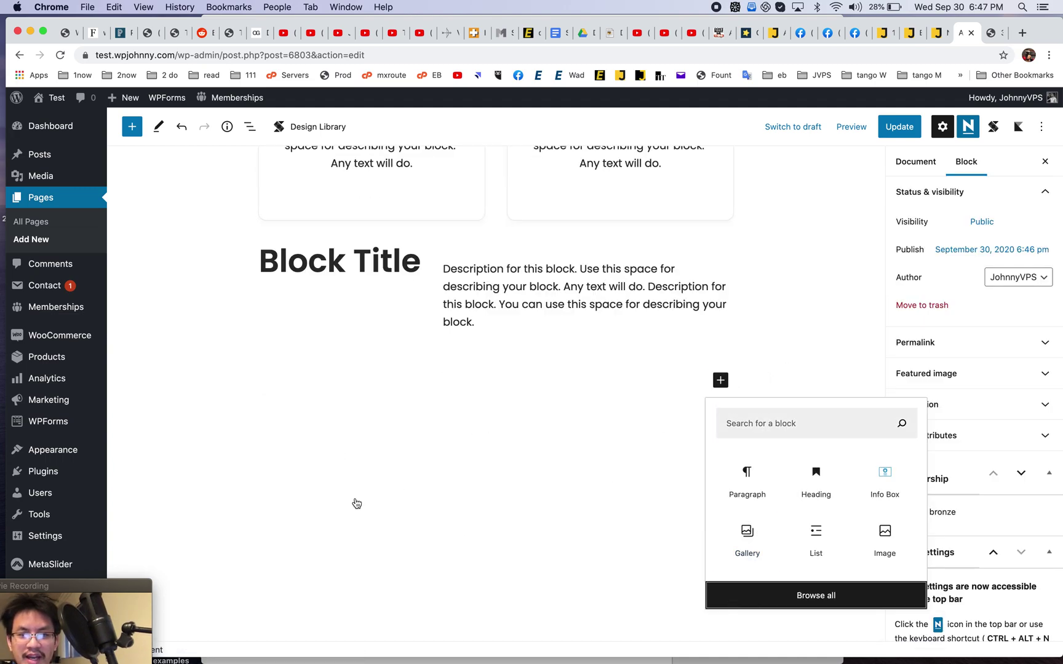
pyautogui.scroll(-10, 258, 460)
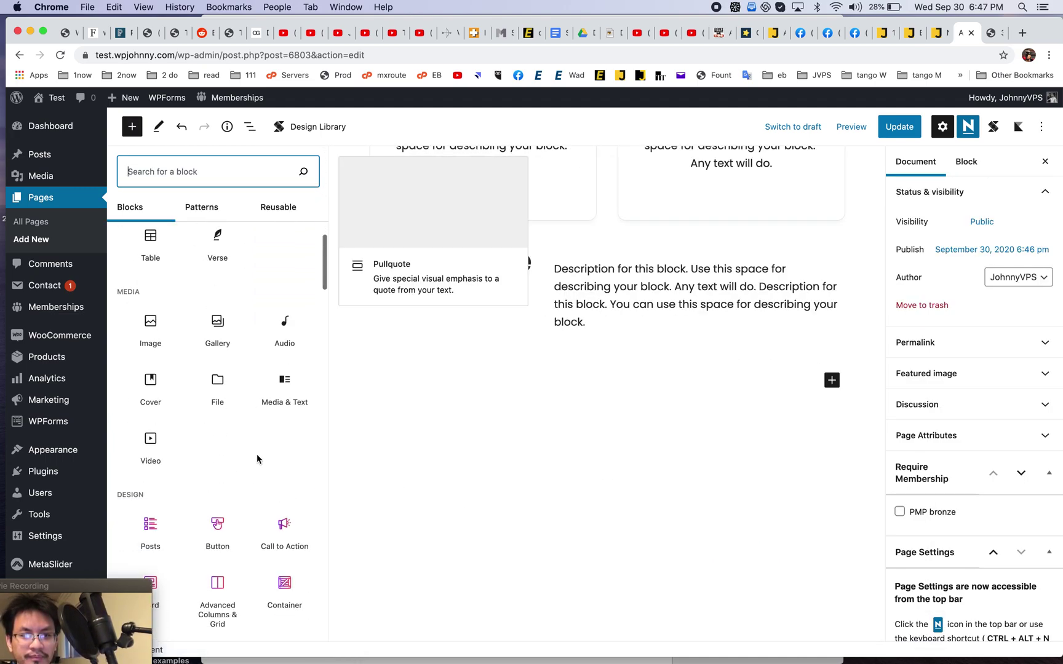
pyautogui.scroll(-5, 258, 460)
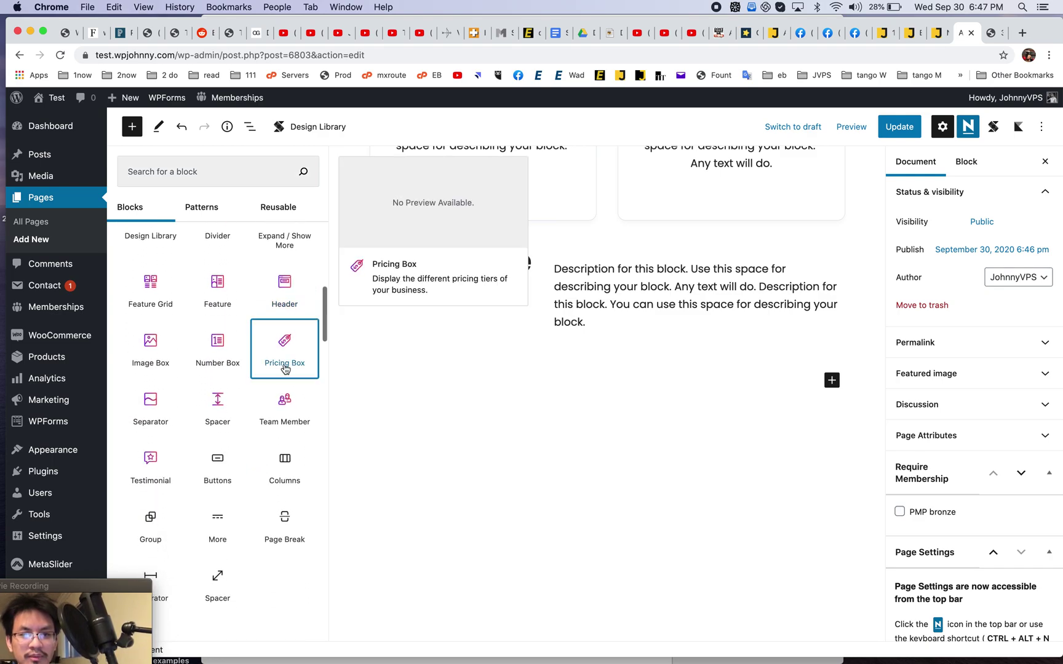
pyautogui.scroll(-3, 695, 524)
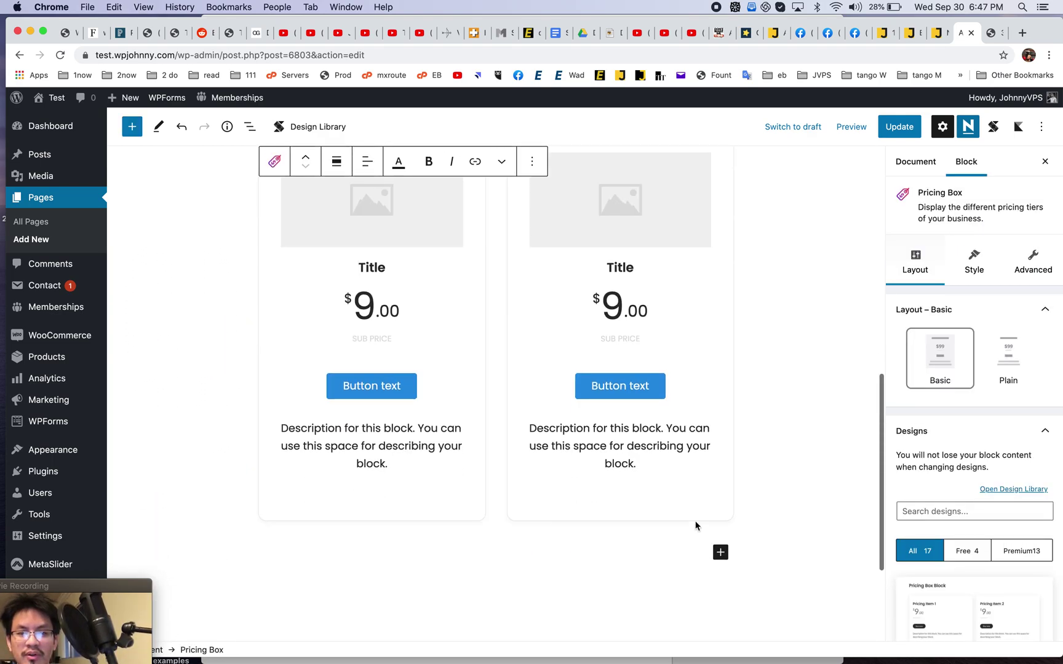
pyautogui.click(720, 502)
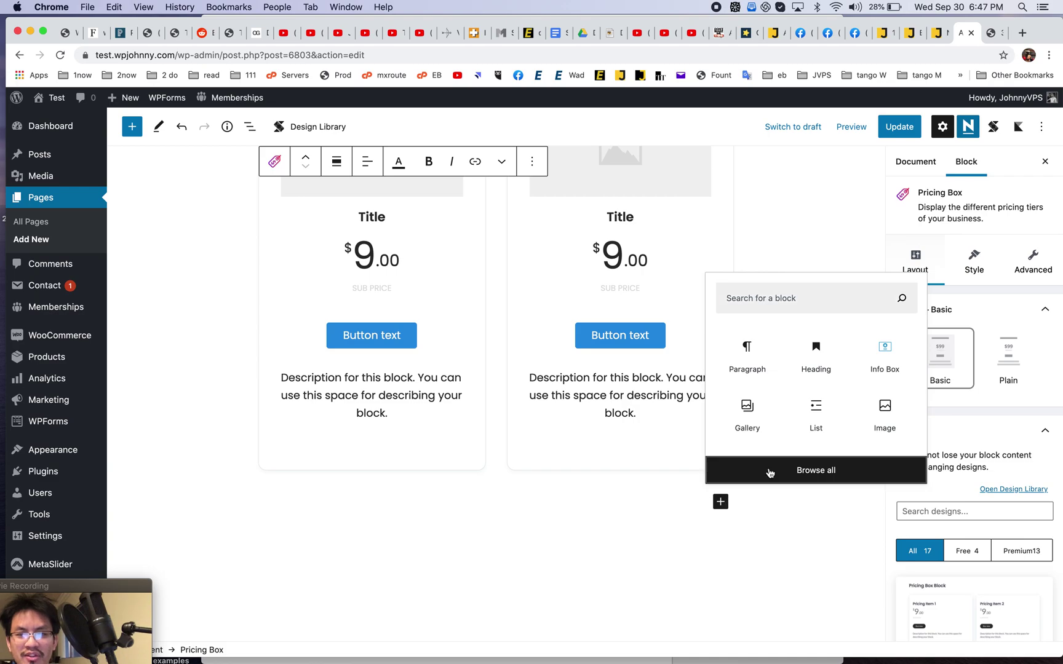
# Insert the 'Three columns with images, content and buttons' pattern from the Patterns library
pyautogui.click(771, 467)
pyautogui.click(206, 211)
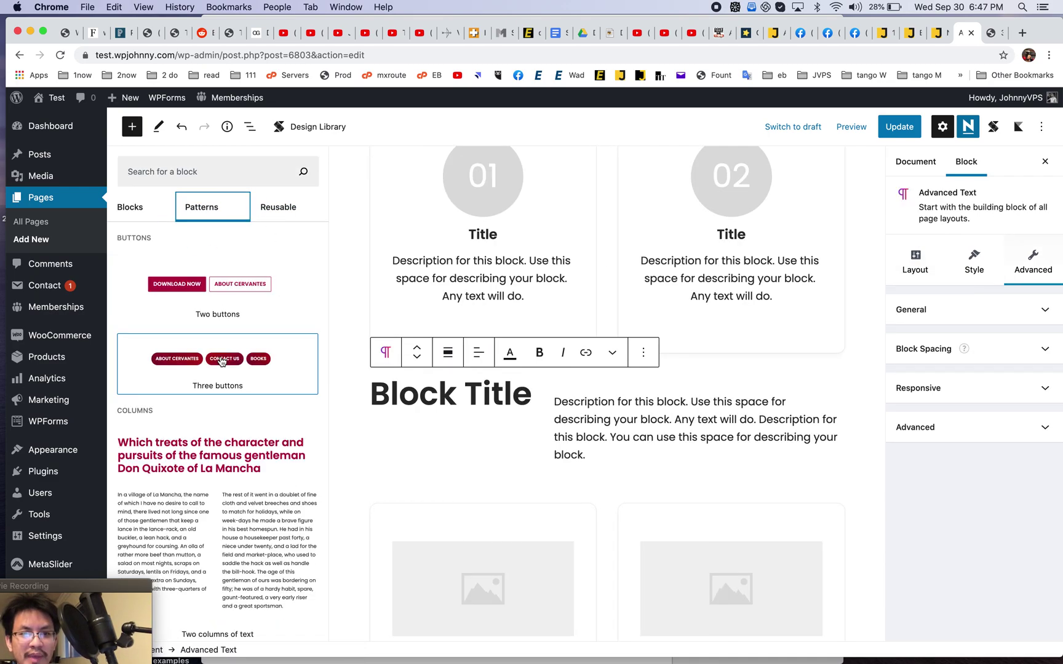
pyautogui.scroll(-5, 219, 361)
pyautogui.scroll(-10, 222, 362)
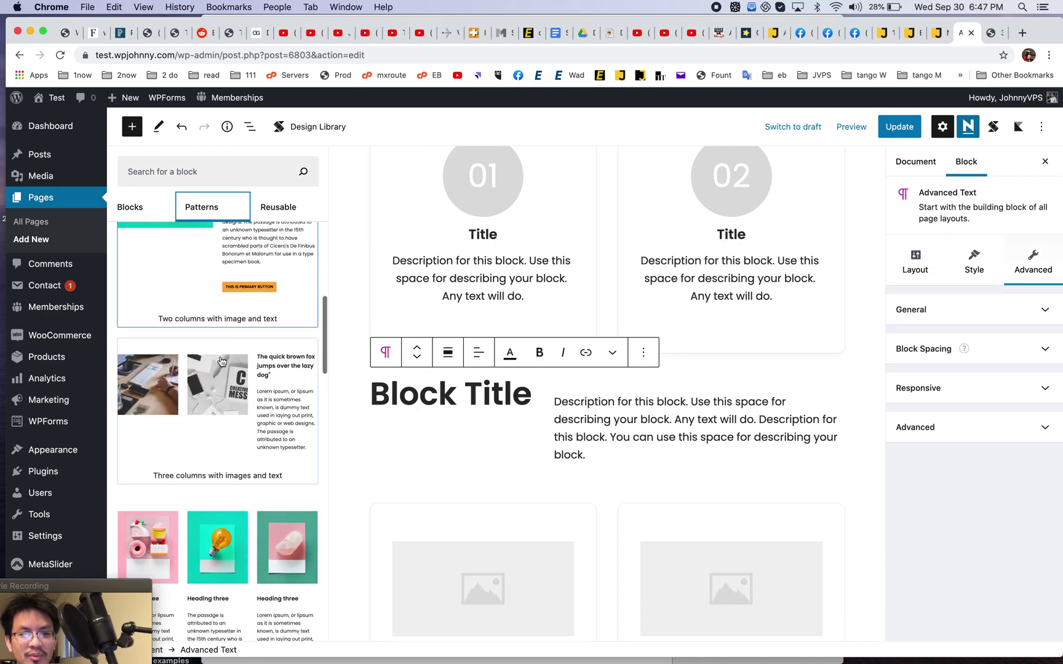
pyautogui.scroll(-3, 222, 362)
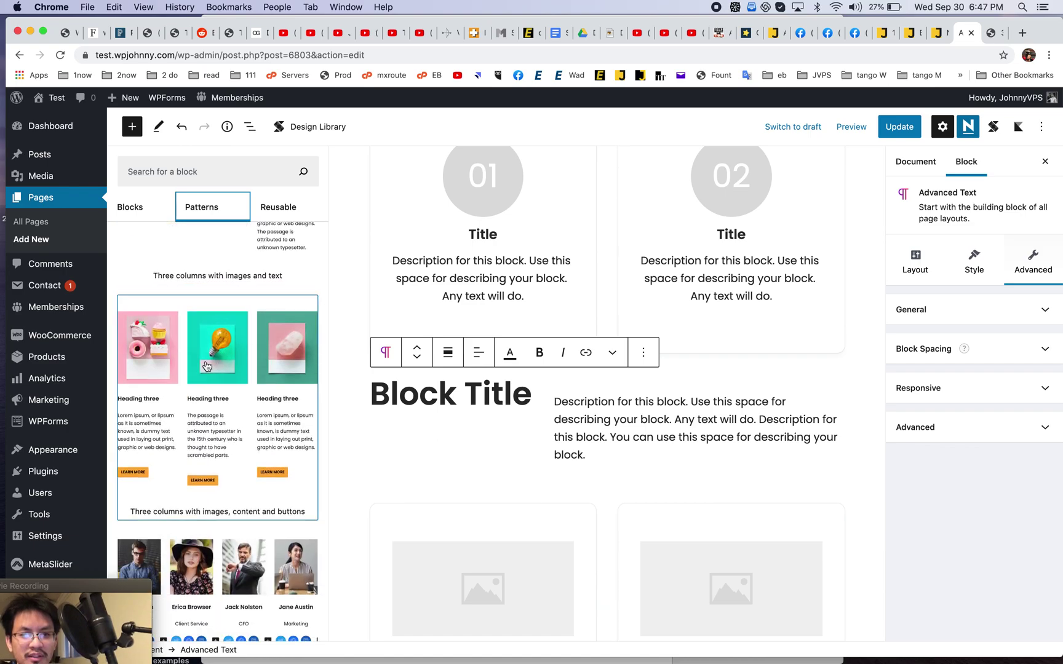
pyautogui.scroll(-10, 547, 466)
pyautogui.scroll(3, 546, 466)
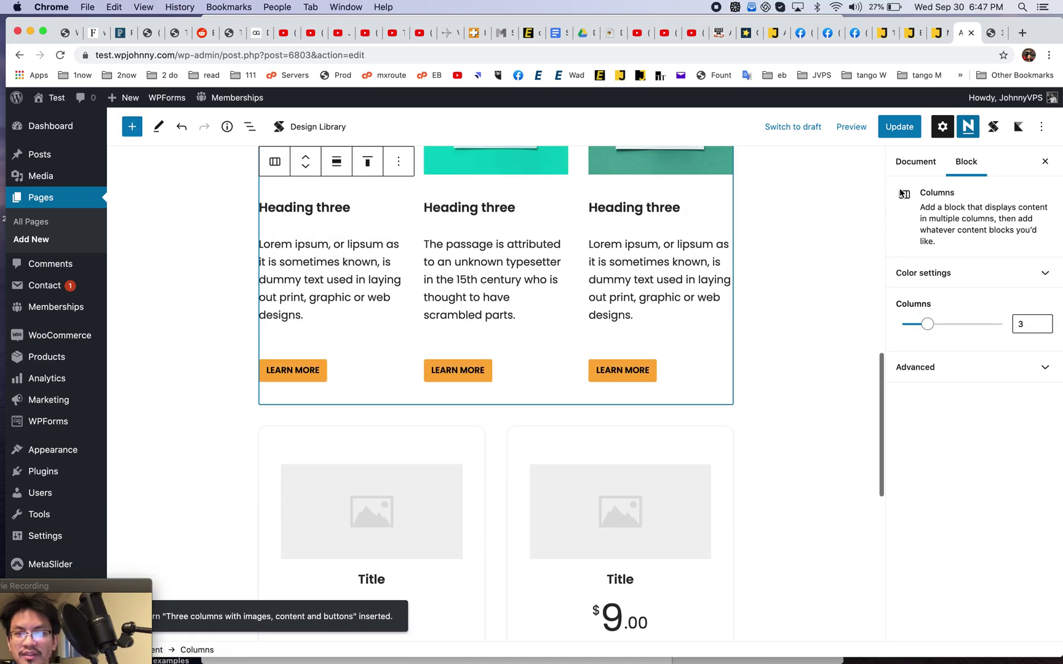
# Save the page with Update and switch to the preview browser tab
pyautogui.click(904, 129)
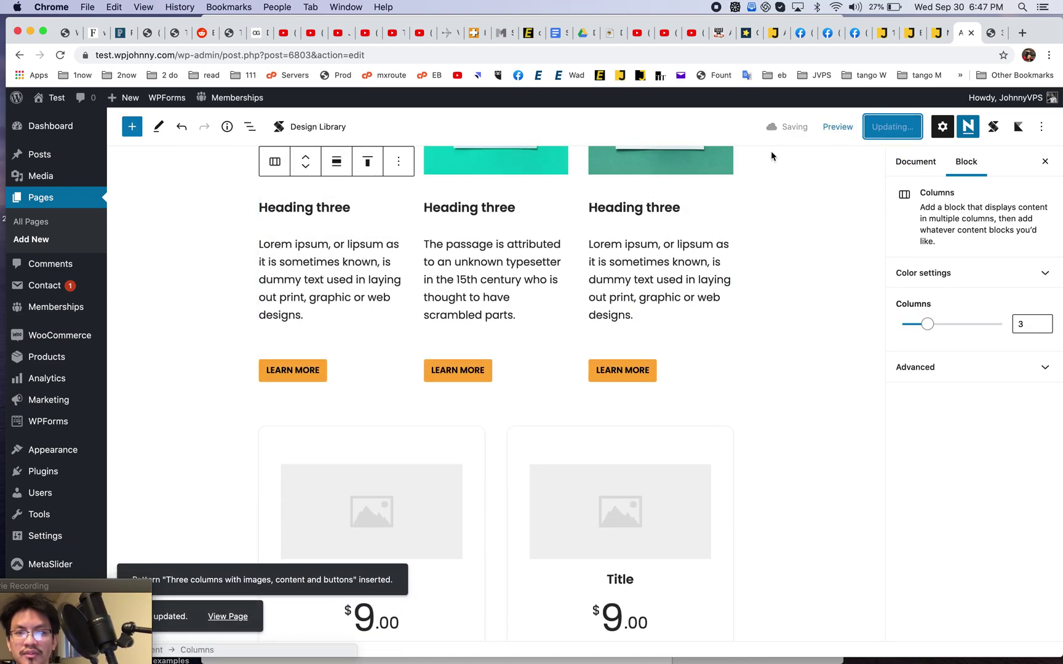
pyautogui.click(1001, 35)
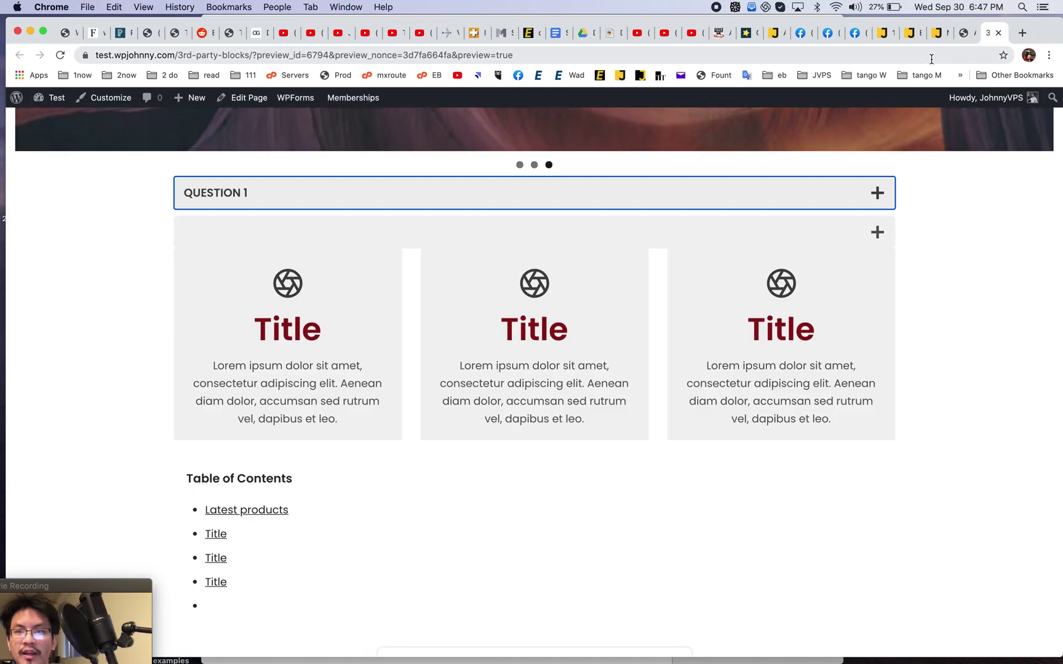
pyautogui.click(952, 52)
# Search 'stackable' in Chrome, open wpstackable.com, and browse its Features list of blocks
pyautogui.write('stackable')
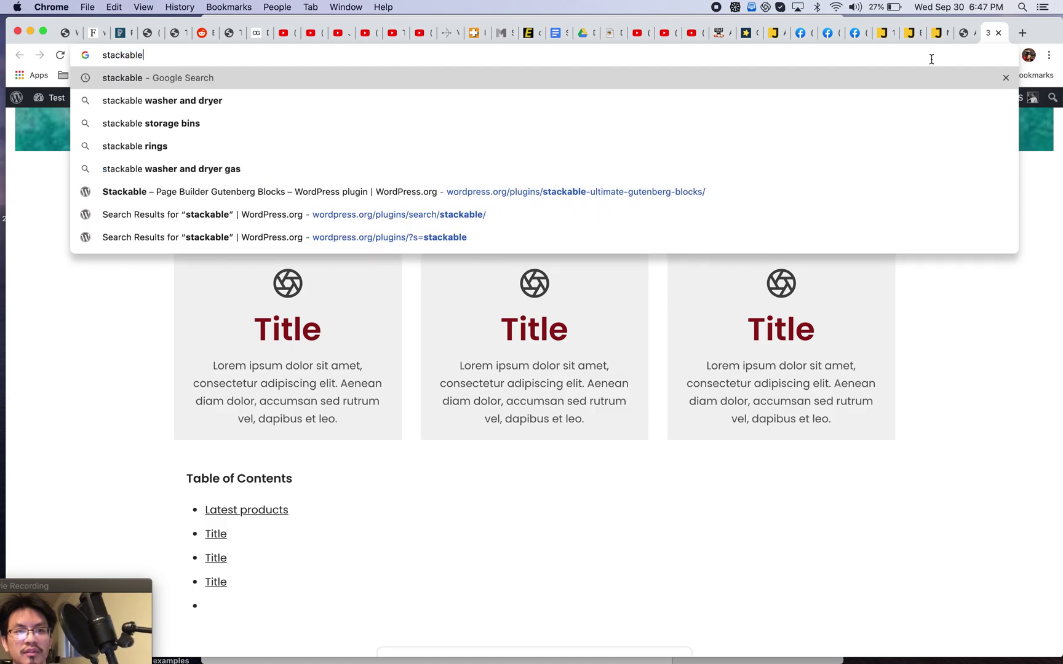
pyautogui.press('Return')
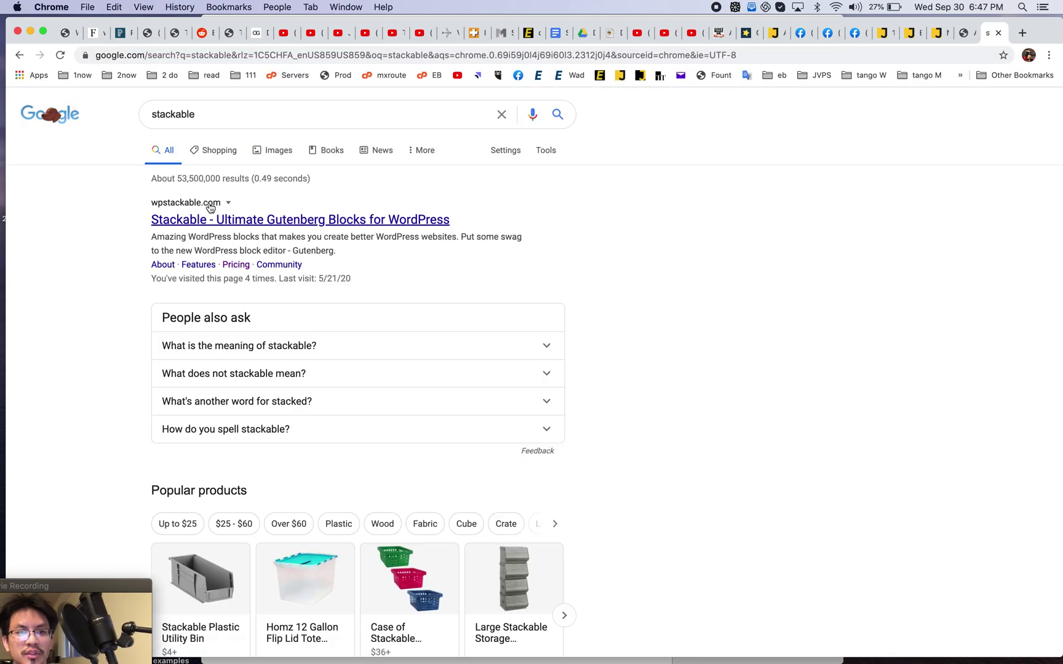
pyautogui.click(213, 221)
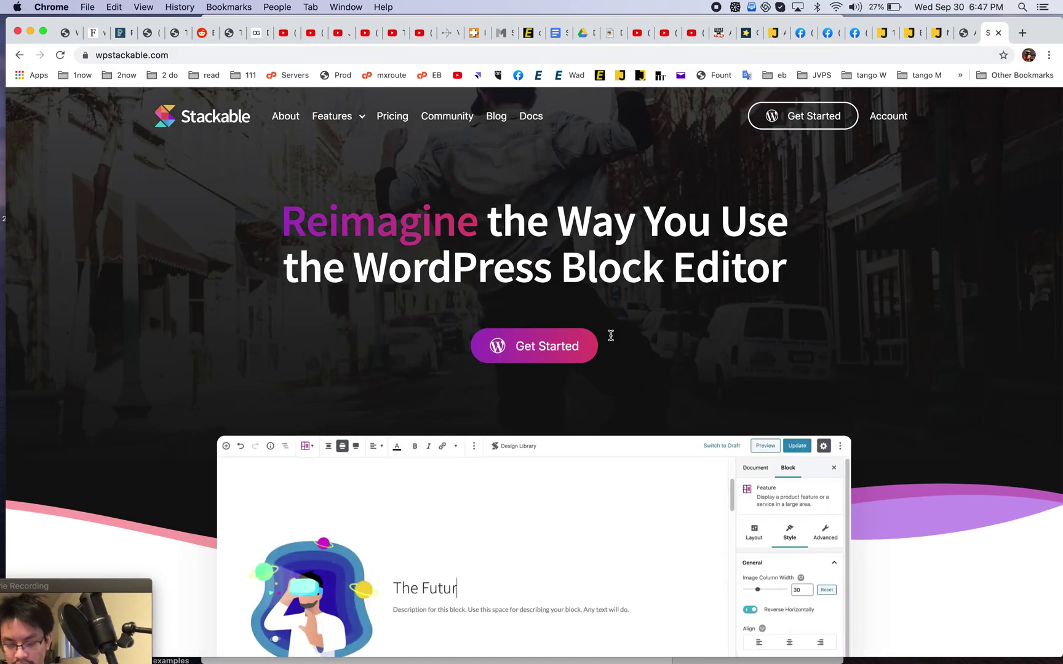
pyautogui.moveTo(337, 124)
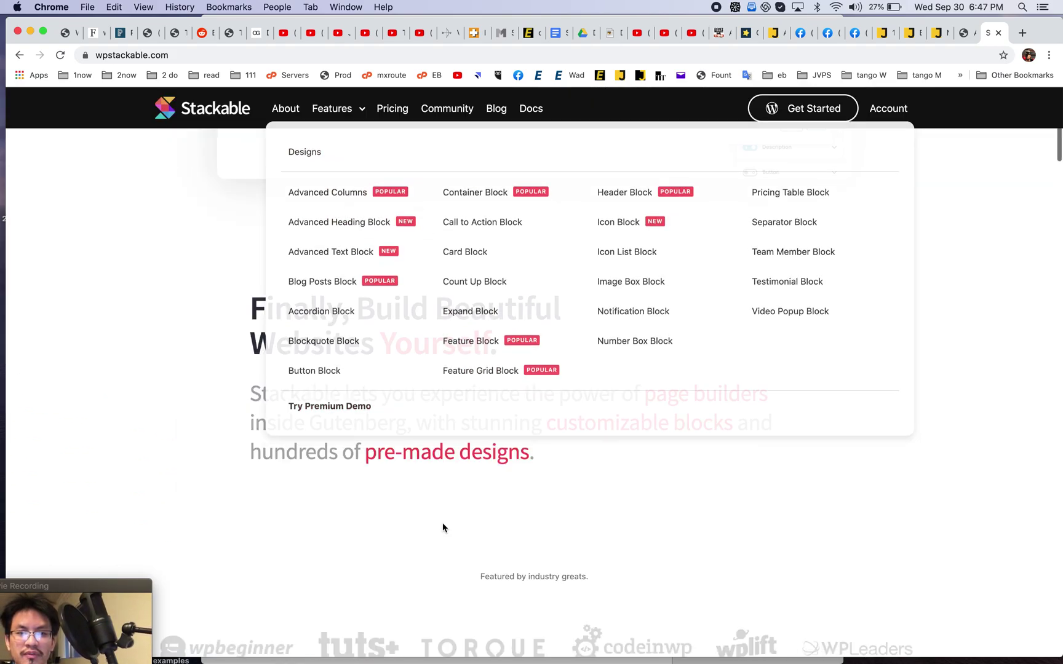
pyautogui.scroll(-10, 192, 442)
pyautogui.scroll(-15, 192, 441)
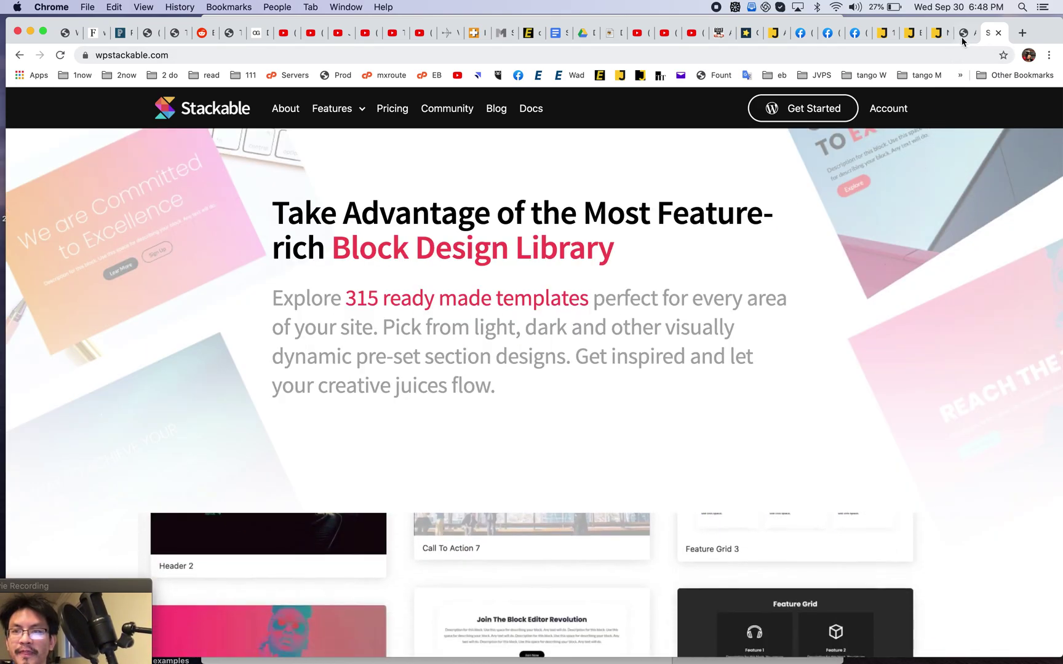
# Back in the editor, add an empty block below the pricing cards and open the Stackable Design Library
pyautogui.click(963, 38)
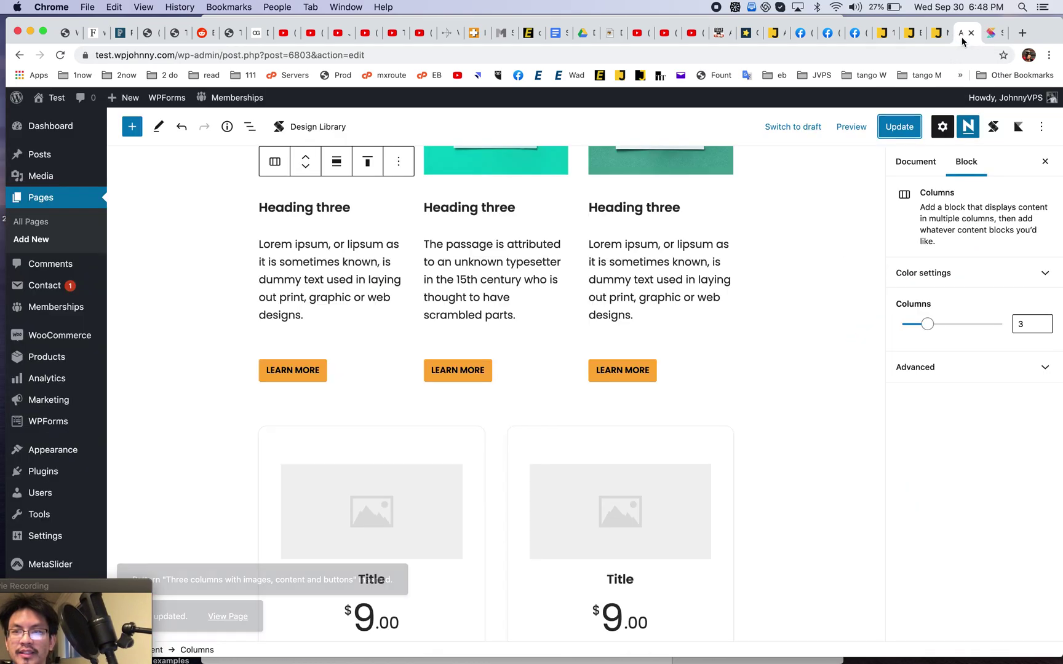
pyautogui.scroll(-5, 449, 552)
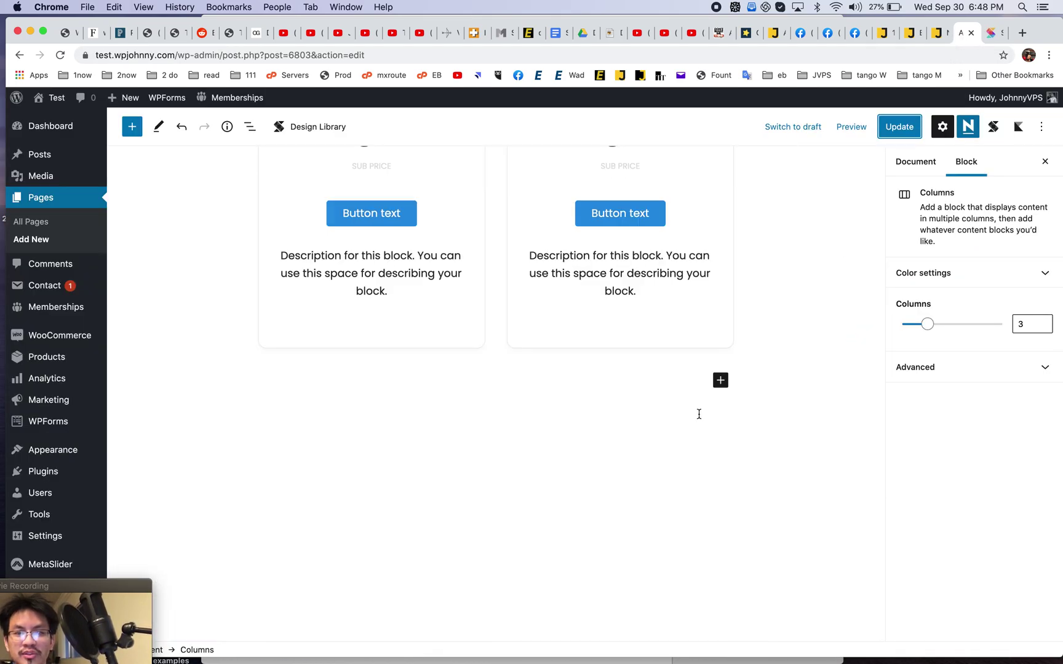
pyautogui.click(665, 380)
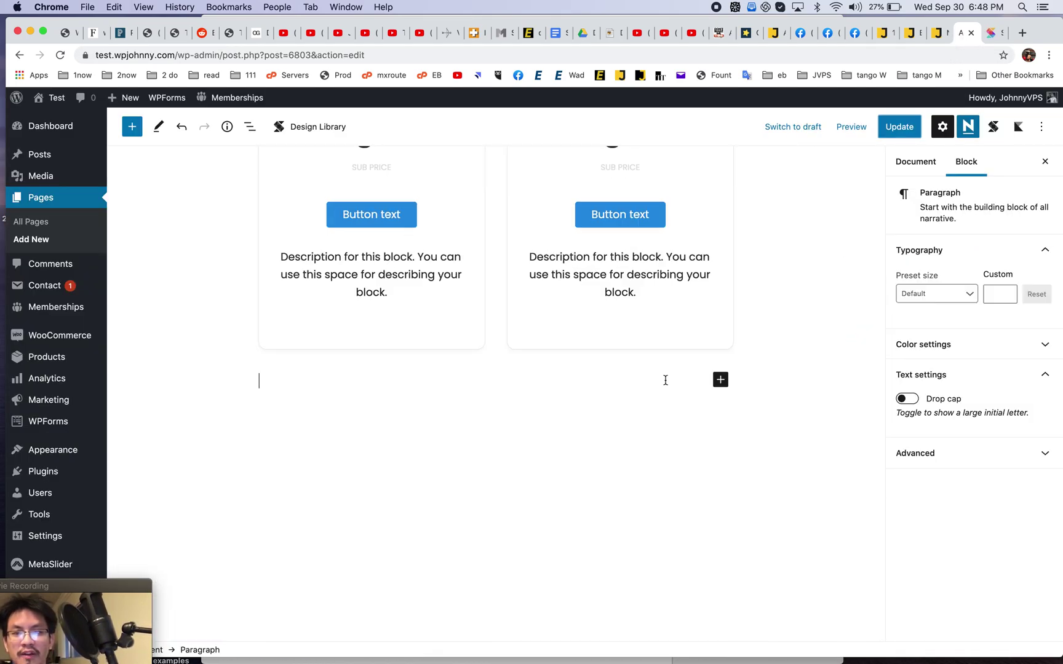
pyautogui.click(328, 131)
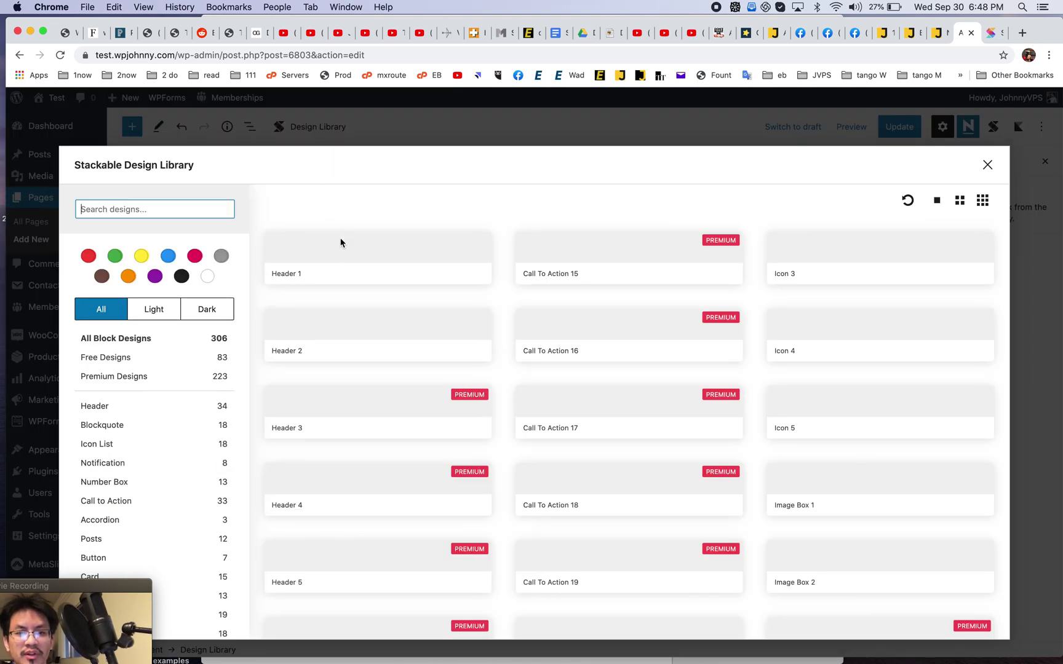
pyautogui.scroll(-5, 175, 448)
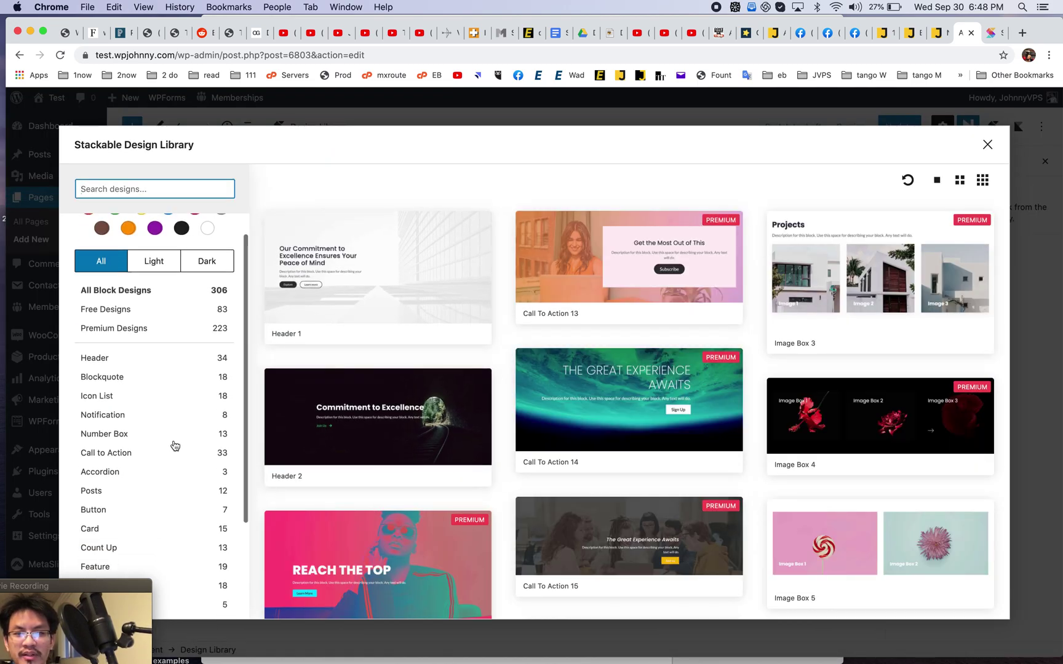
pyautogui.scroll(-10, 511, 456)
pyautogui.scroll(-15, 511, 456)
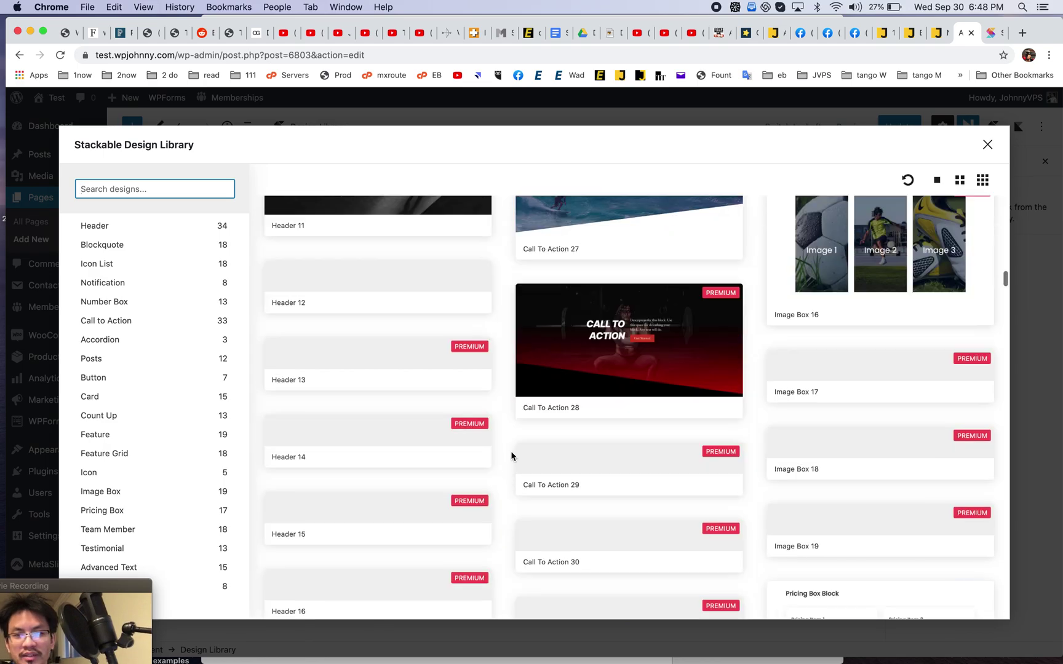
pyautogui.scroll(3, 154, 398)
pyautogui.scroll(1, 154, 398)
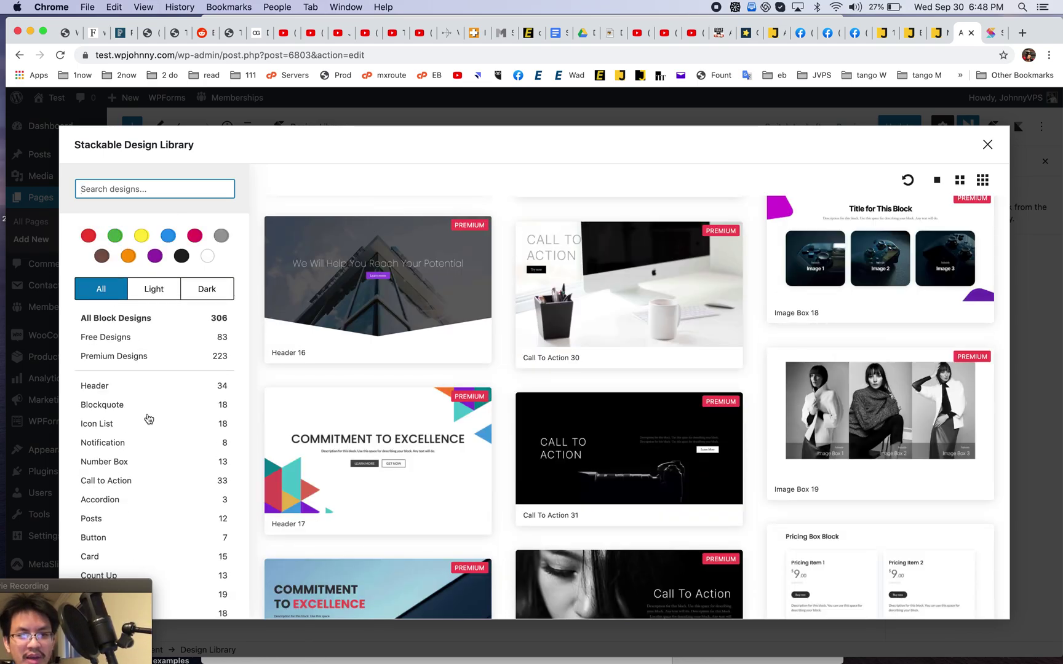
# Filter the Design Library to Free Designs and insert the Header 7 design
pyautogui.click(108, 337)
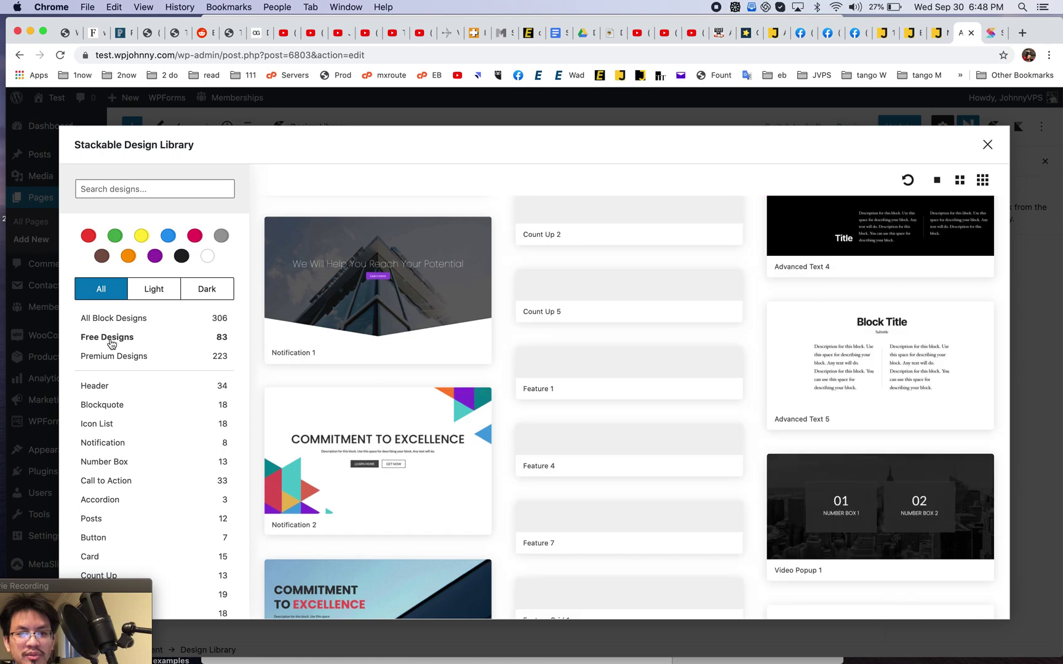
pyautogui.scroll(-15, 551, 403)
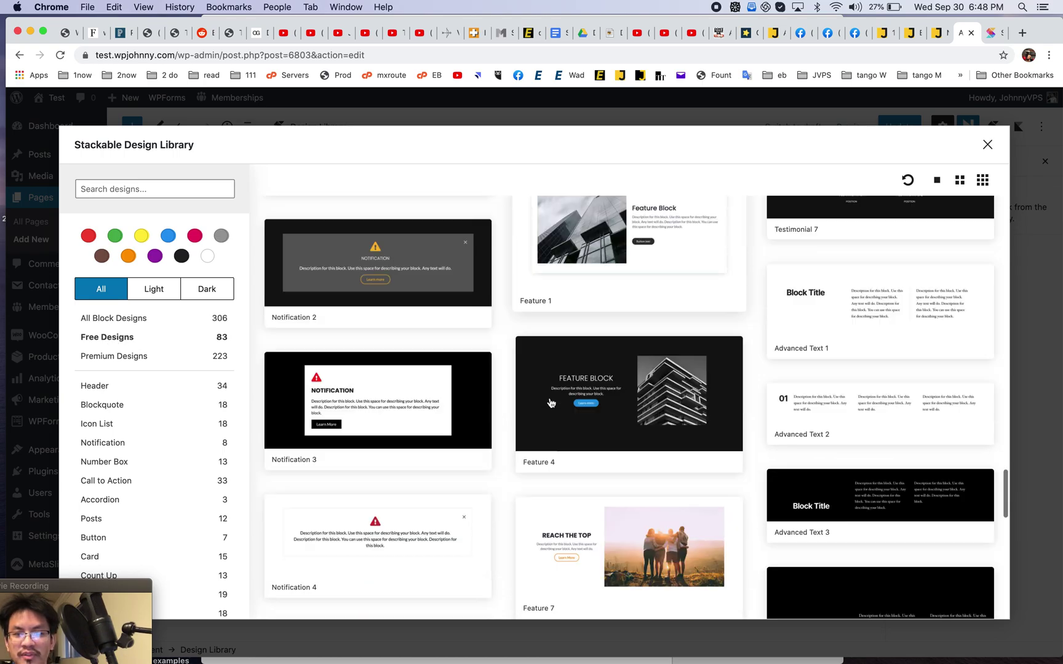
pyautogui.scroll(-10, 551, 403)
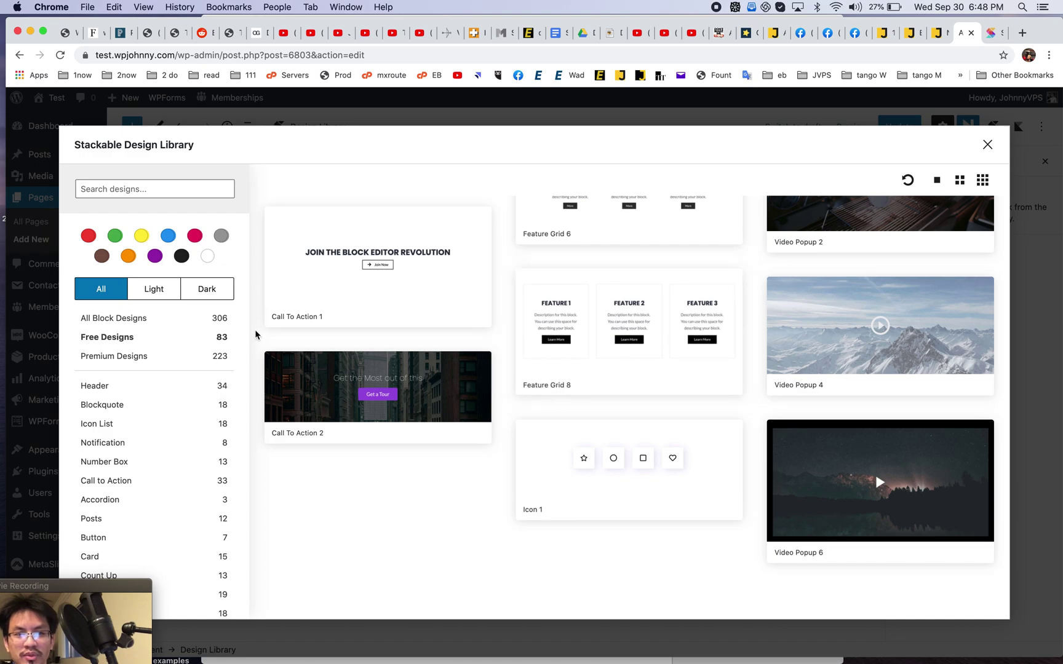
pyautogui.scroll(-10, 607, 371)
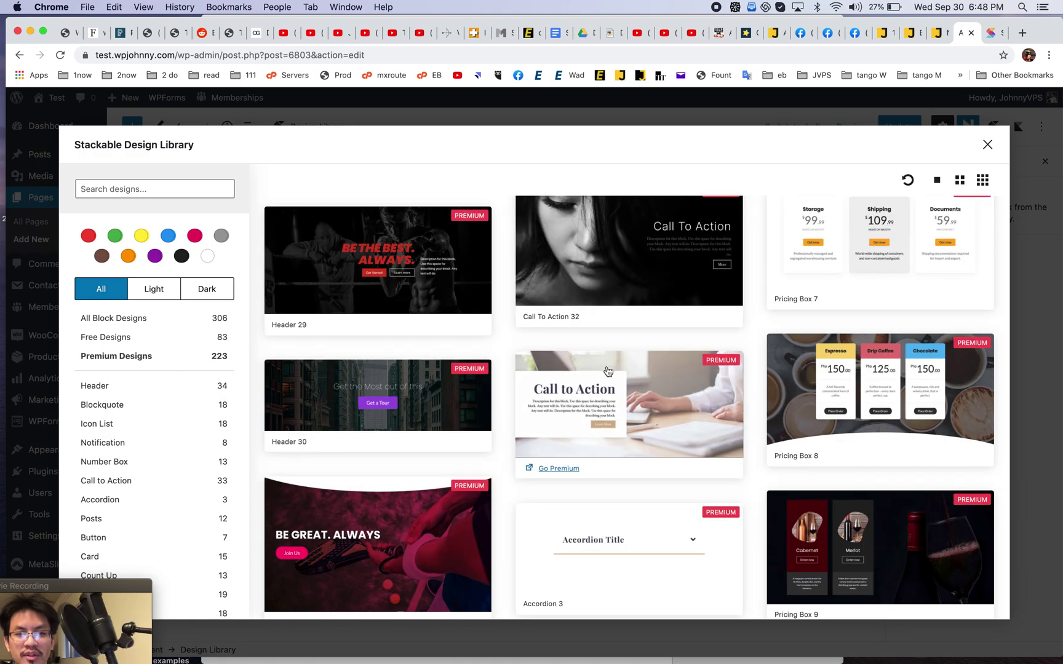
pyautogui.scroll(-10, 608, 371)
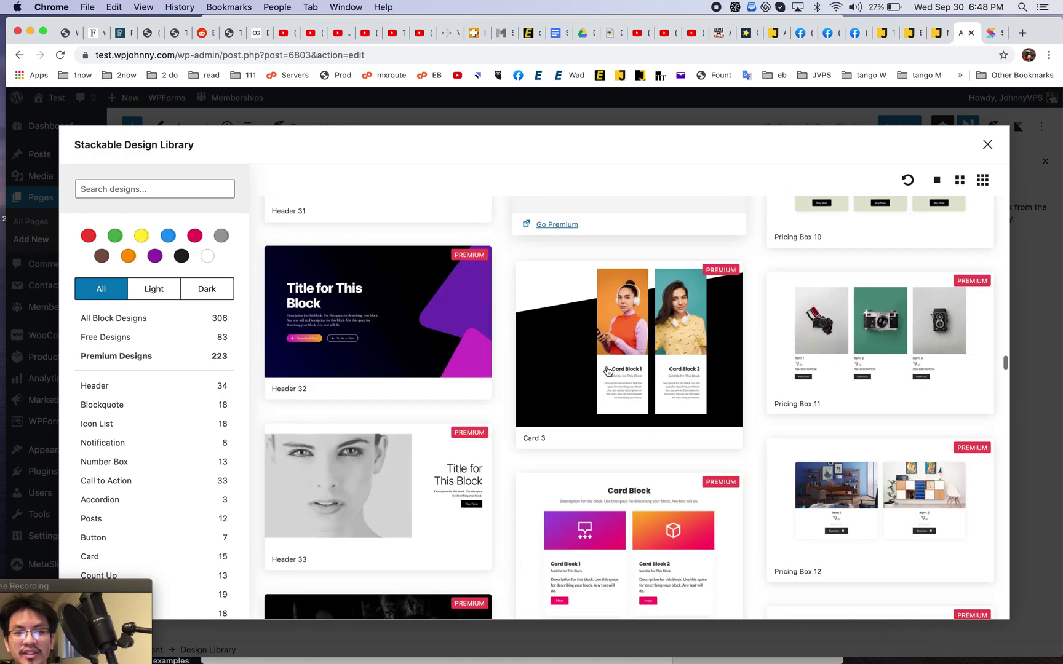
pyautogui.scroll(-5, 608, 371)
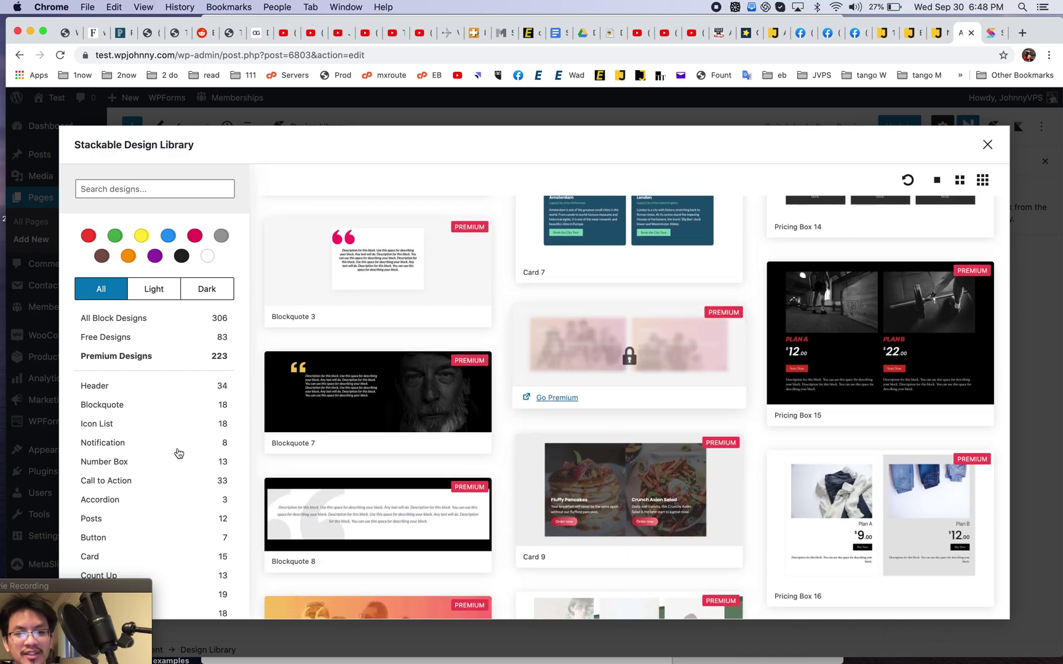
pyautogui.click(131, 338)
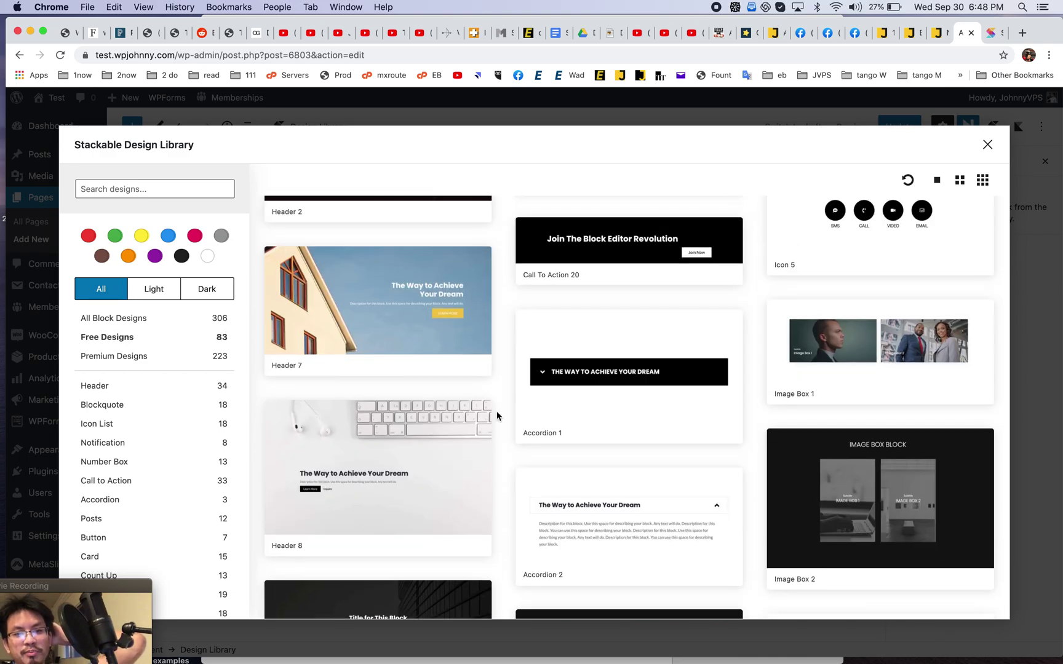
pyautogui.scroll(3, 405, 382)
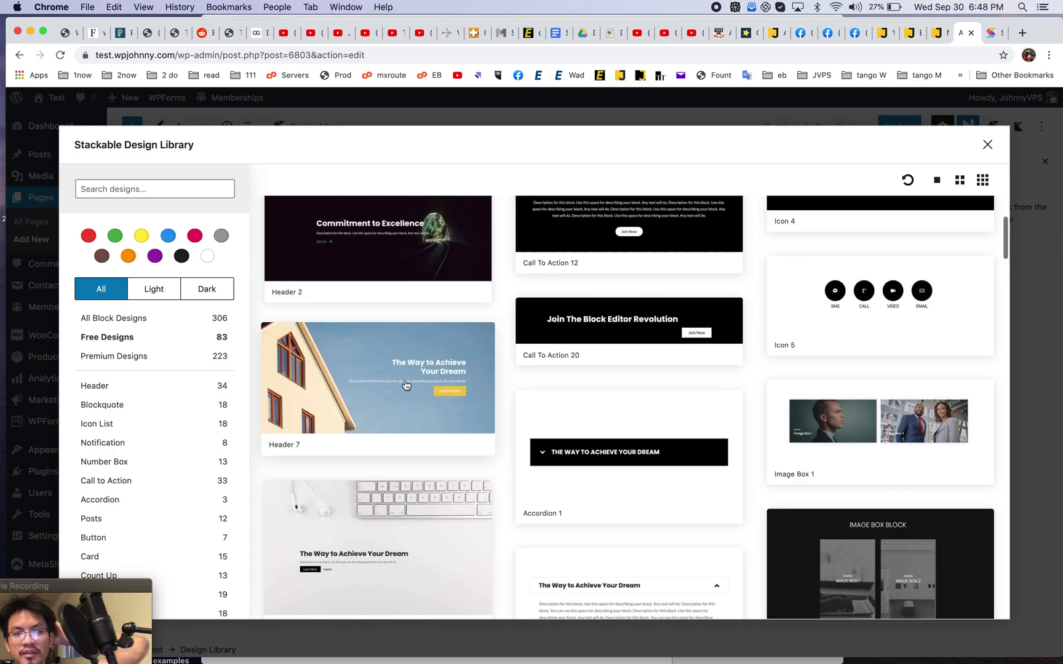
pyautogui.click(405, 389)
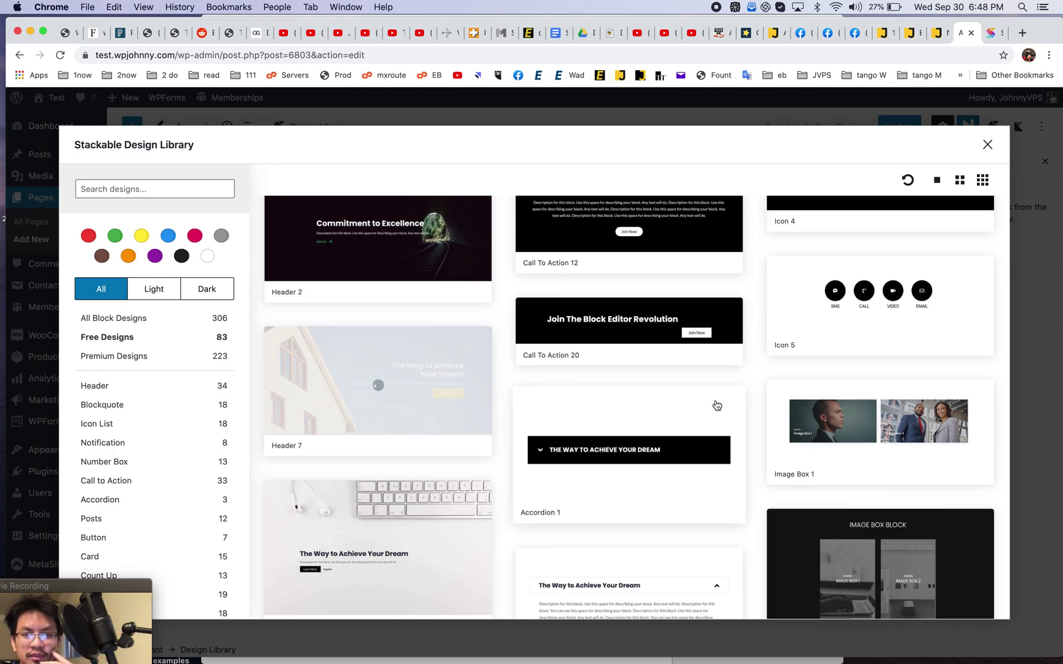
# Select the newly inserted Header 7 block, its title and its LEARN MORE button, briefly checking block options
pyautogui.scroll(-8, 624, 499)
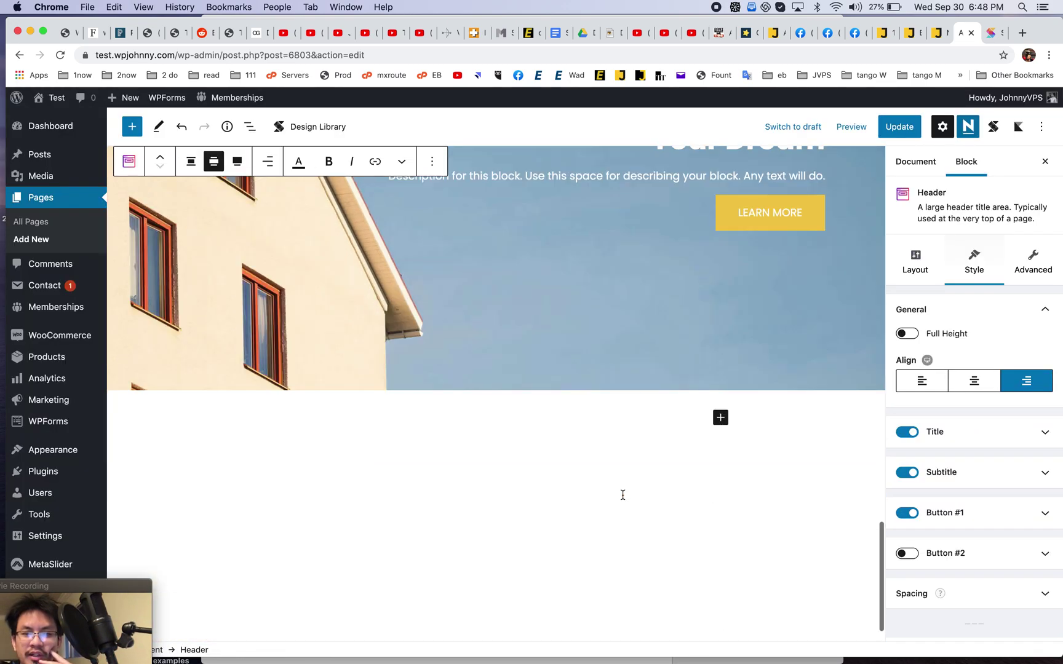
pyautogui.scroll(3, 624, 495)
pyautogui.scroll(1, 623, 499)
pyautogui.click(707, 303)
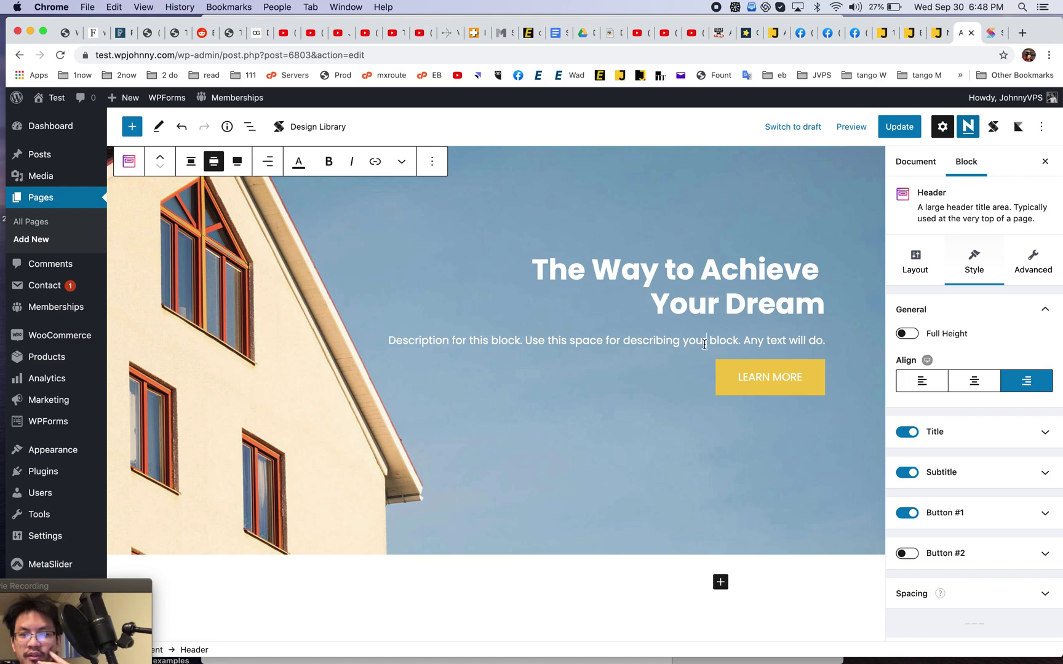
pyautogui.click(754, 379)
pyautogui.click(623, 419)
pyautogui.click(787, 289)
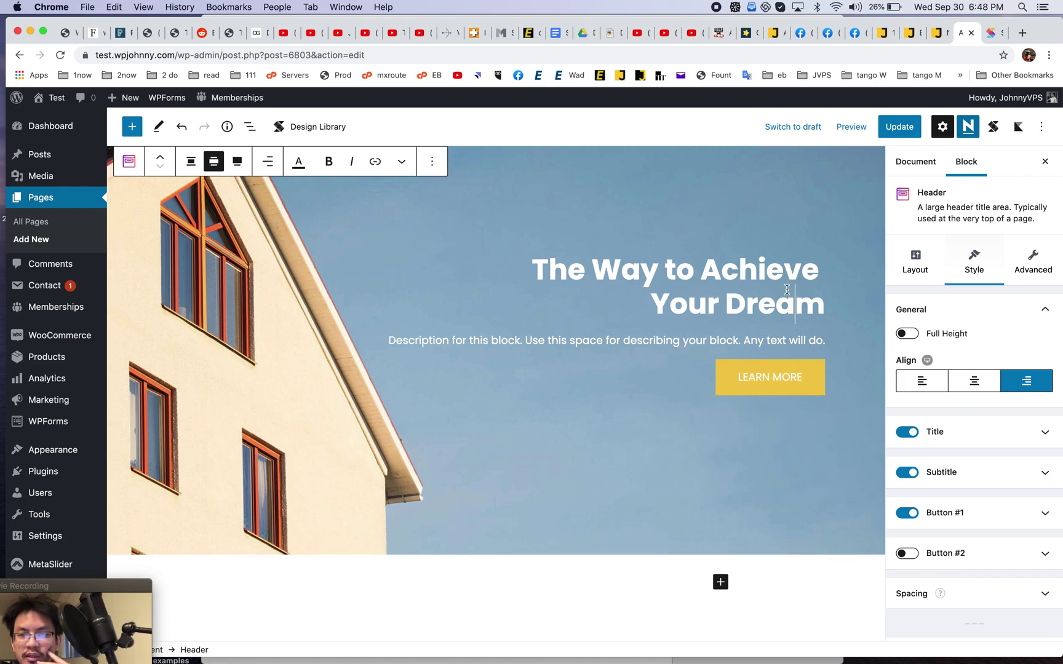
pyautogui.scroll(-1, 966, 492)
pyautogui.scroll(1, 972, 511)
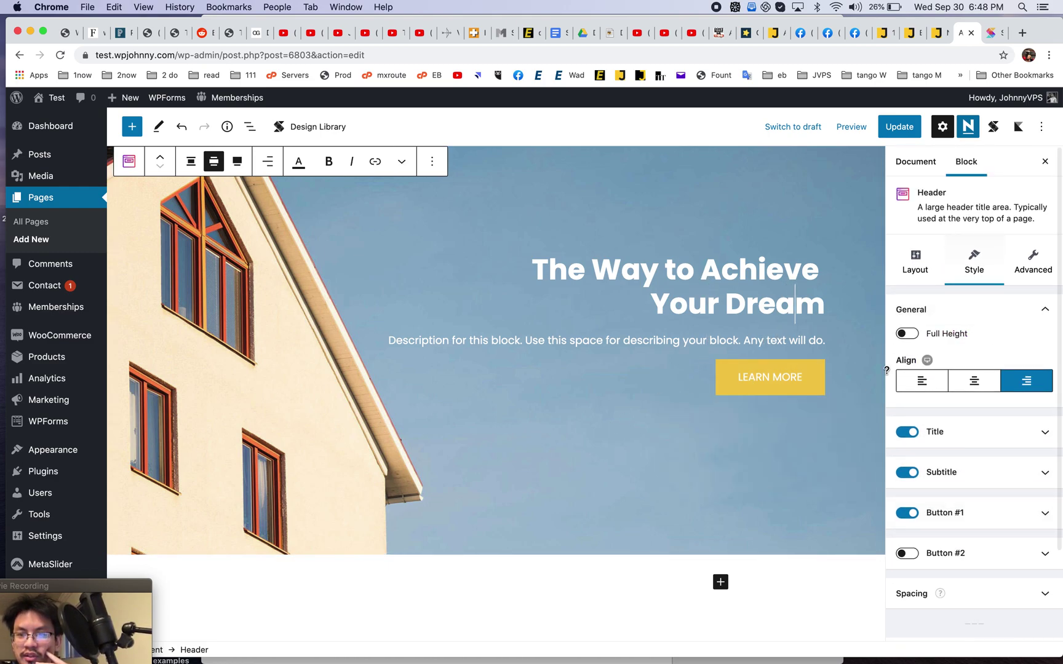
pyautogui.click(806, 387)
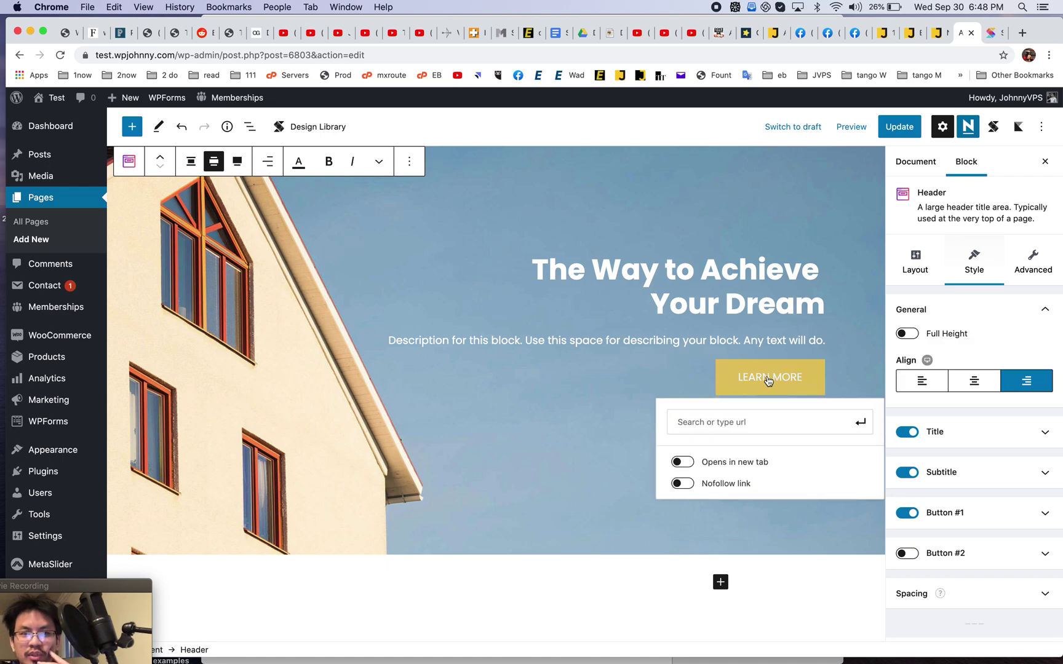
pyautogui.click(408, 163)
pyautogui.click(342, 354)
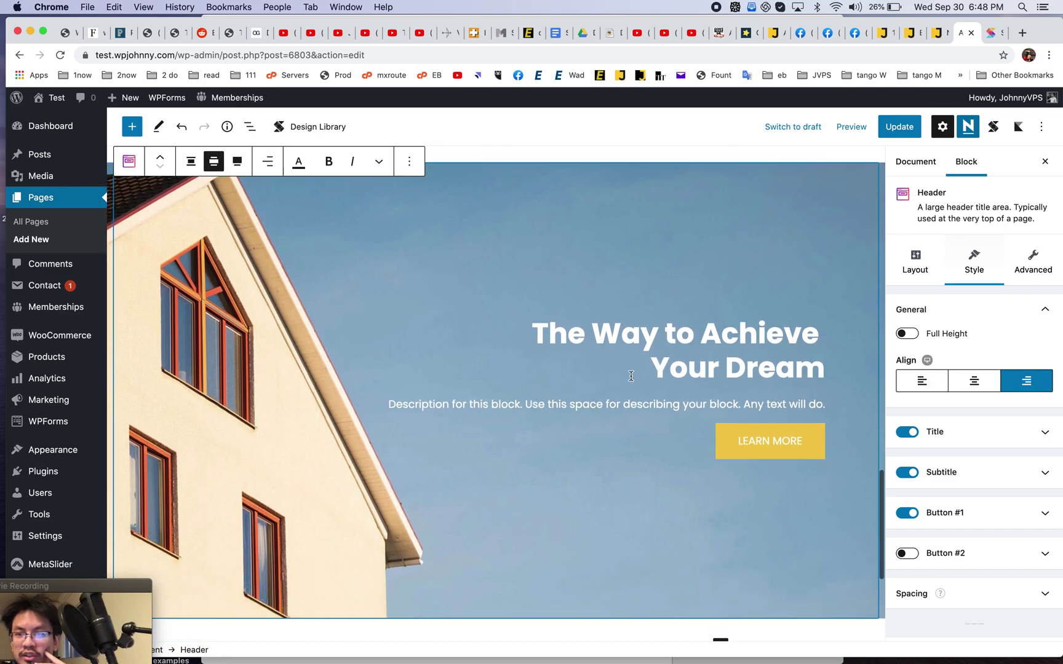
# Make the LEARN MORE button blue in Button #1 styles and bring up the header's layout designs
pyautogui.click(923, 261)
pyautogui.scroll(-5, 762, 394)
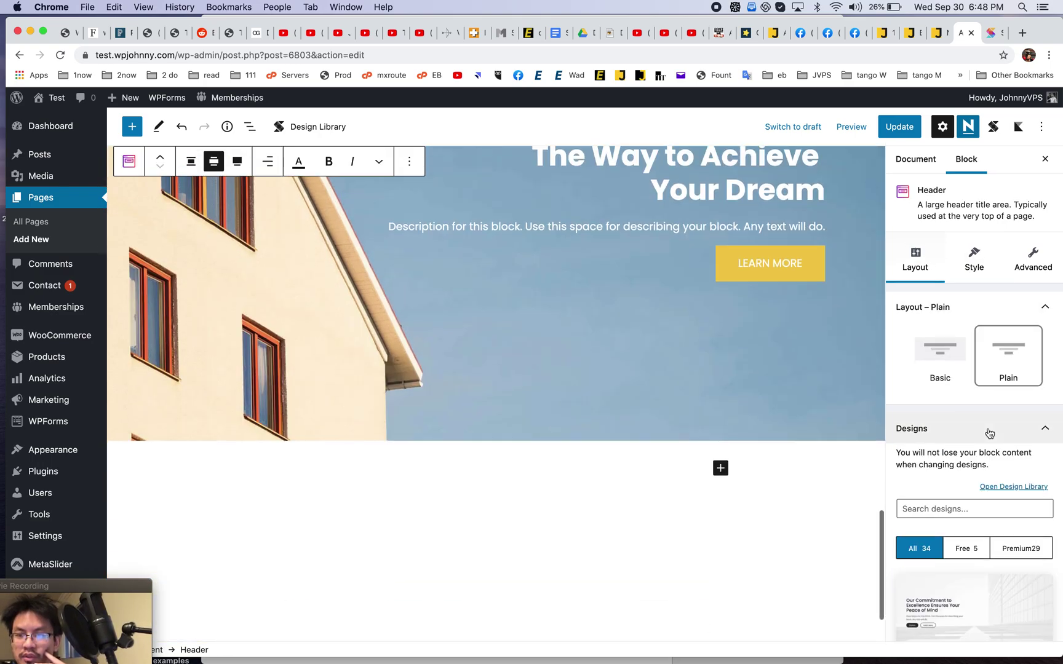
pyautogui.scroll(-10, 988, 430)
pyautogui.scroll(10, 988, 428)
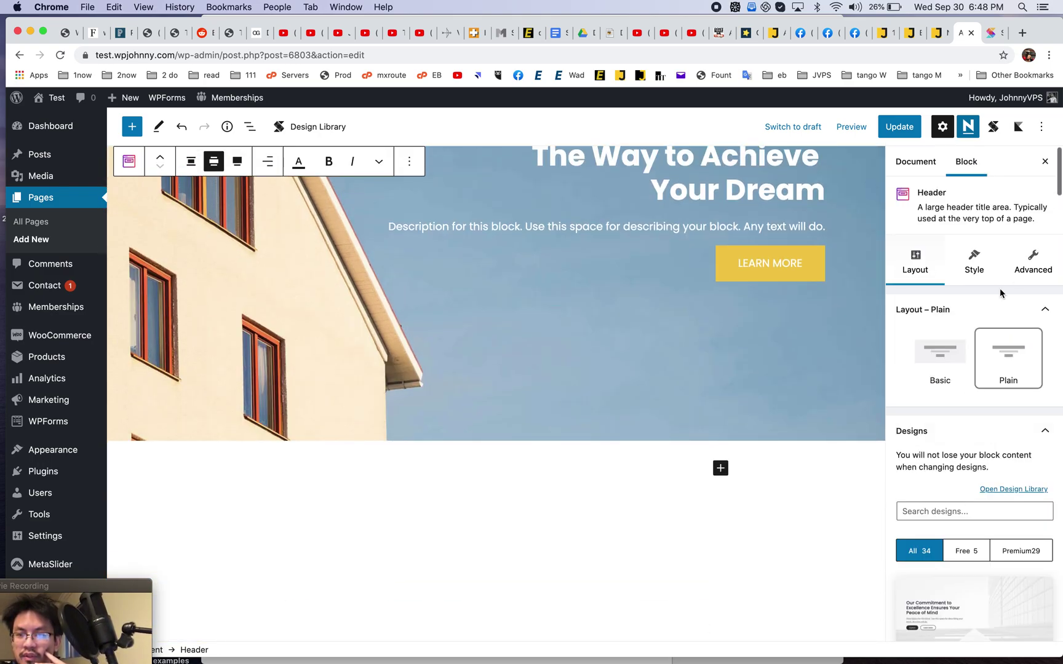
pyautogui.click(978, 261)
pyautogui.click(798, 274)
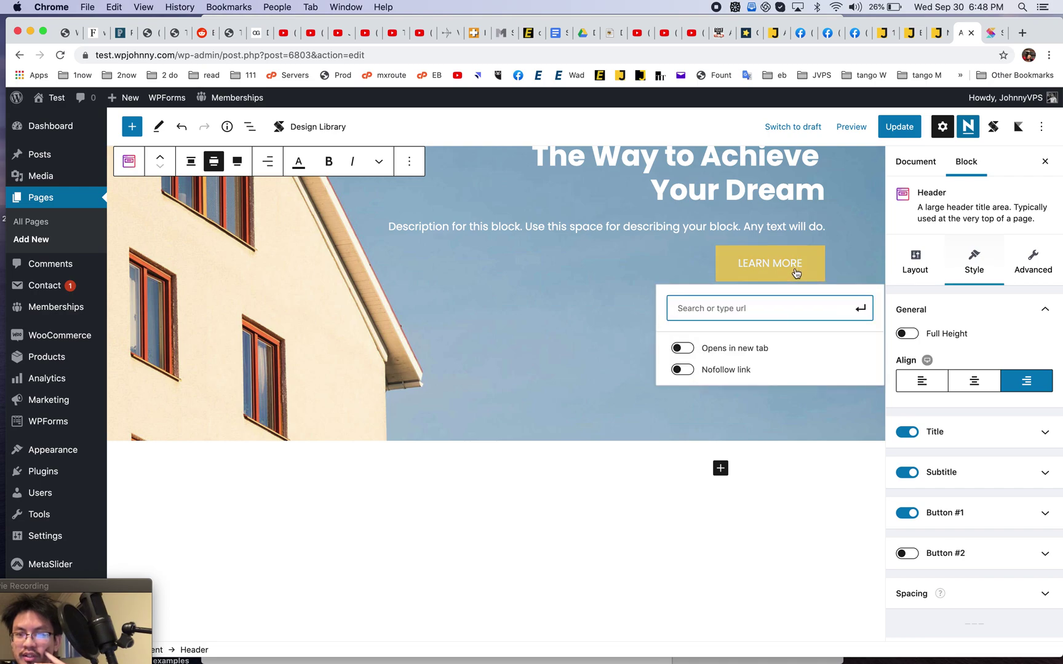
pyautogui.click(992, 515)
pyautogui.scroll(-6, 991, 518)
pyautogui.scroll(-10, 992, 520)
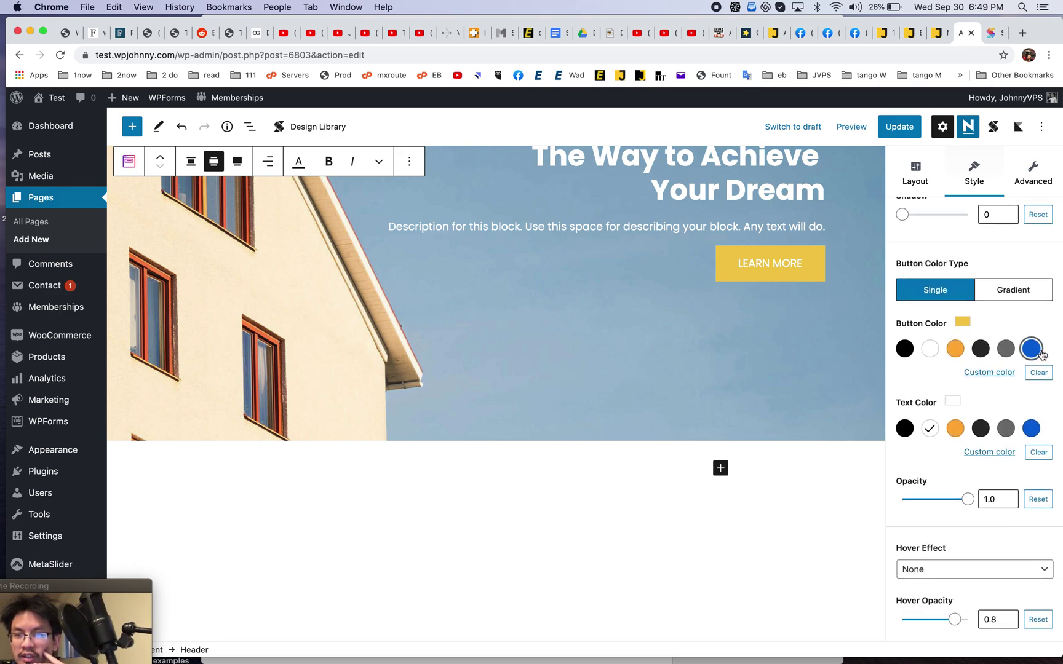
pyautogui.click(1031, 349)
pyautogui.scroll(3, 608, 342)
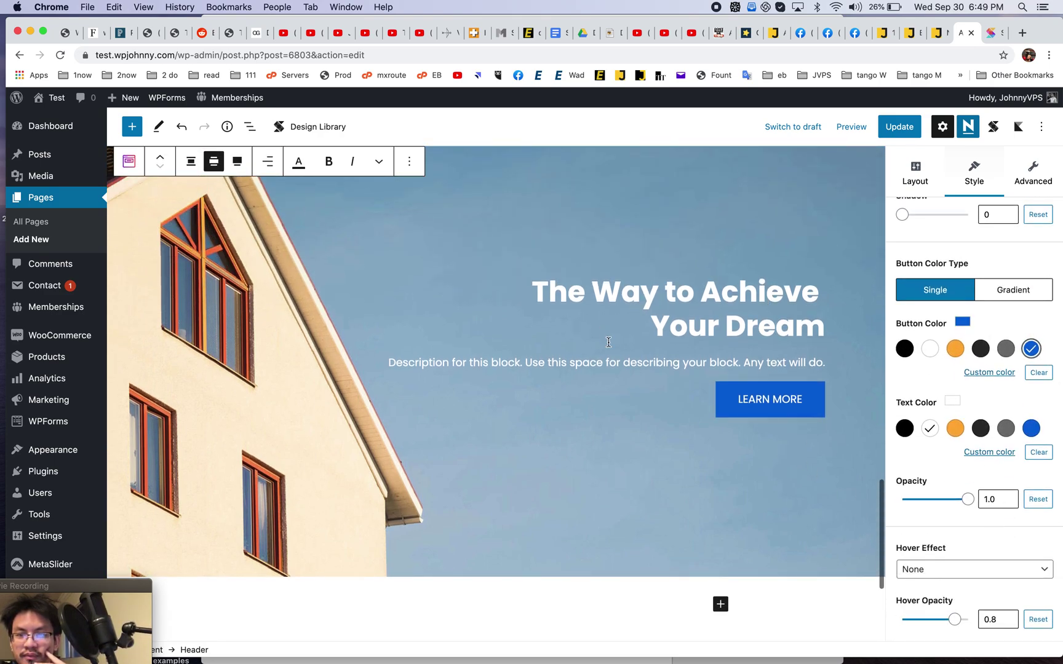
pyautogui.click(914, 172)
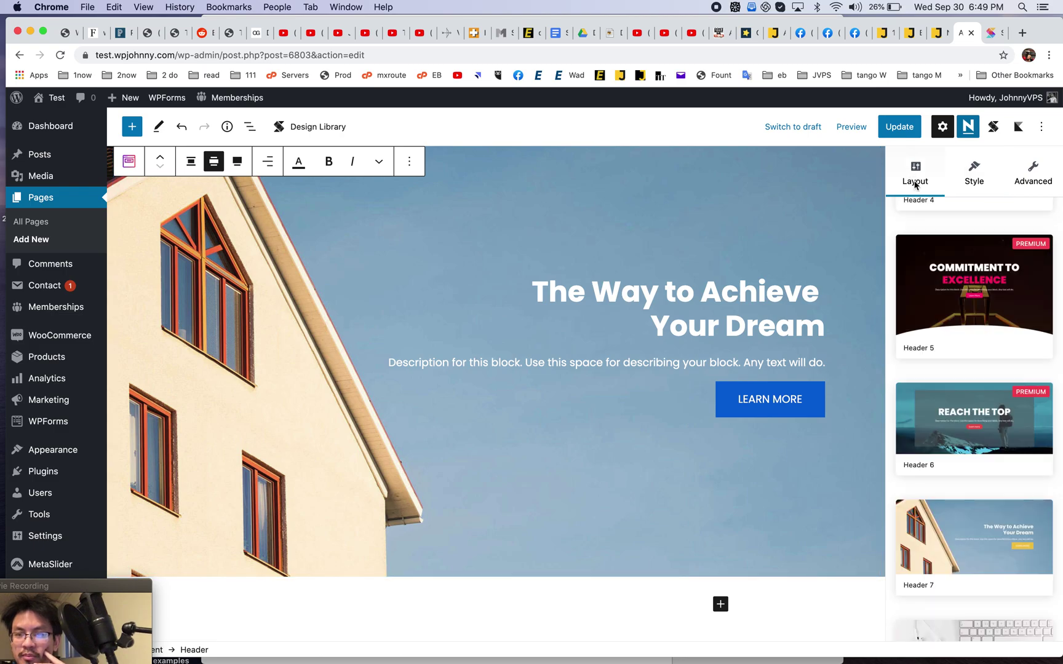
# In the header's Style settings, collapse Button #1 and expand the Block Background section
pyautogui.scroll(10, 936, 425)
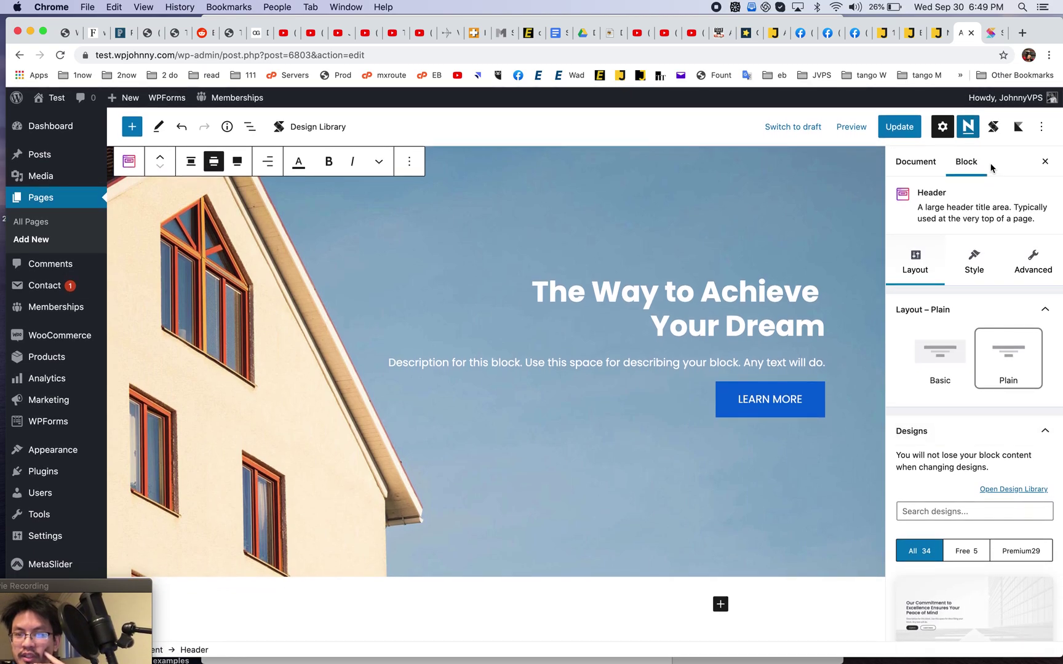
pyautogui.click(972, 262)
pyautogui.scroll(-2, 969, 418)
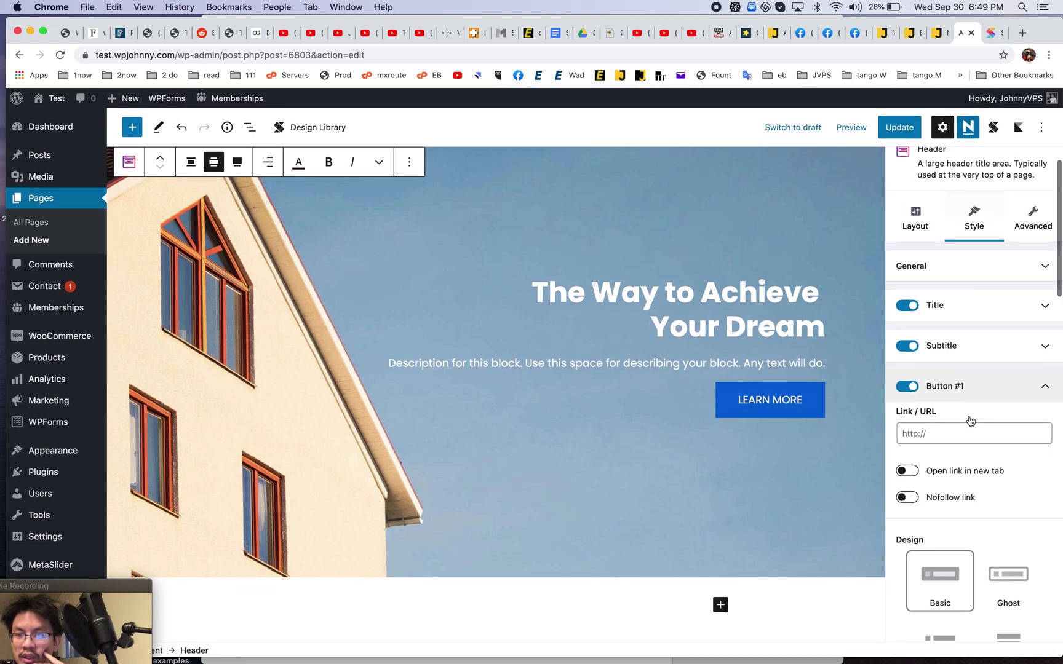
pyautogui.click(1017, 384)
pyautogui.scroll(2, 1022, 381)
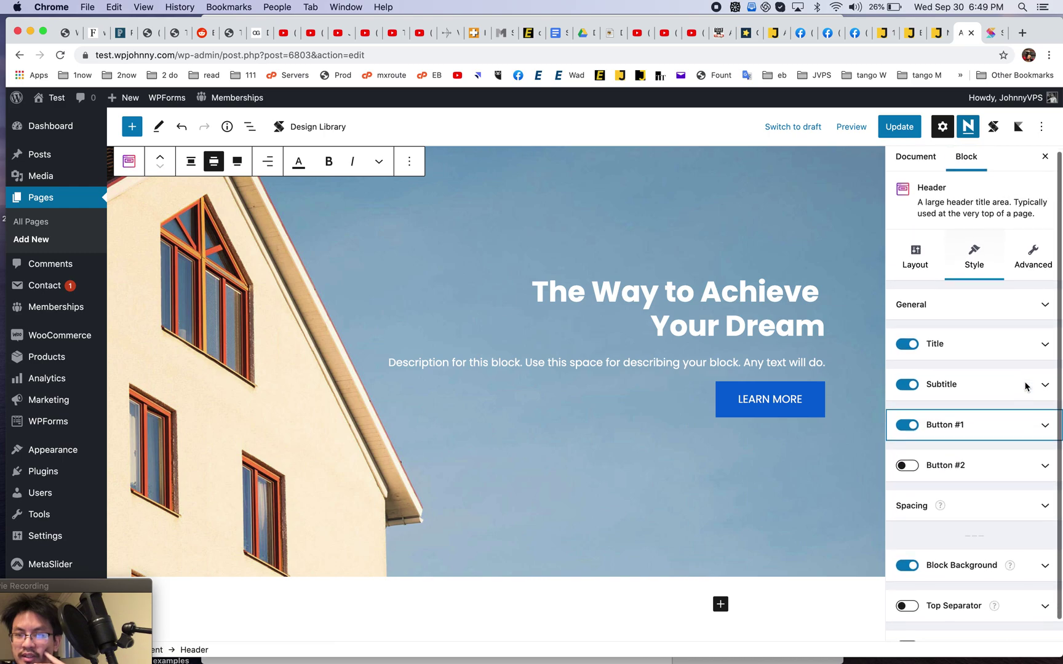
pyautogui.click(1038, 305)
pyautogui.click(1039, 310)
pyautogui.scroll(-1, 1000, 483)
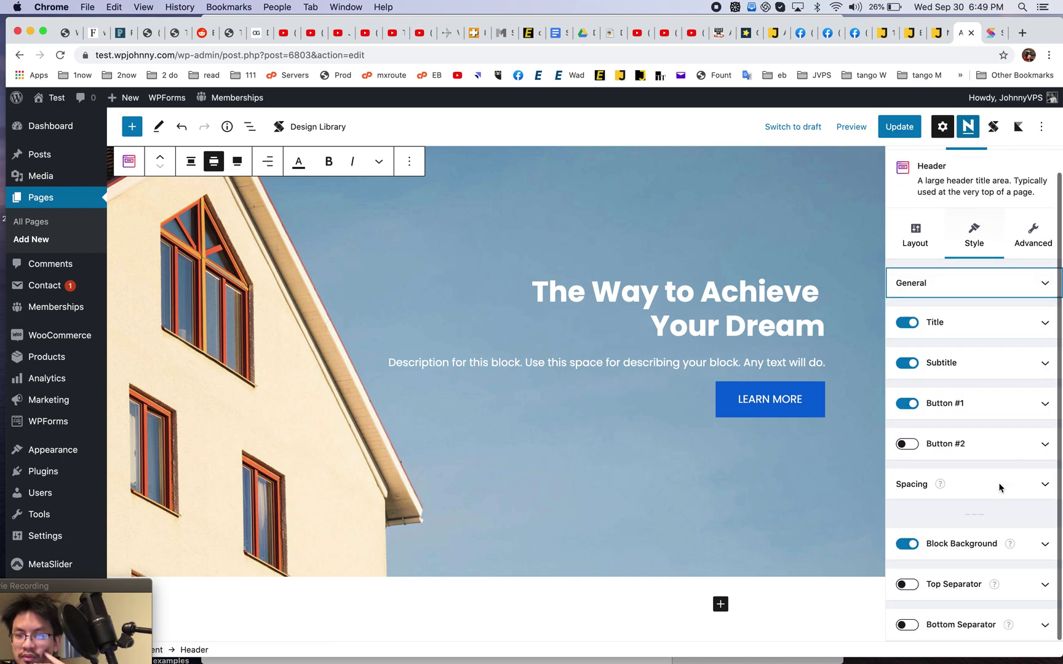
pyautogui.click(1042, 548)
pyautogui.scroll(-10, 991, 404)
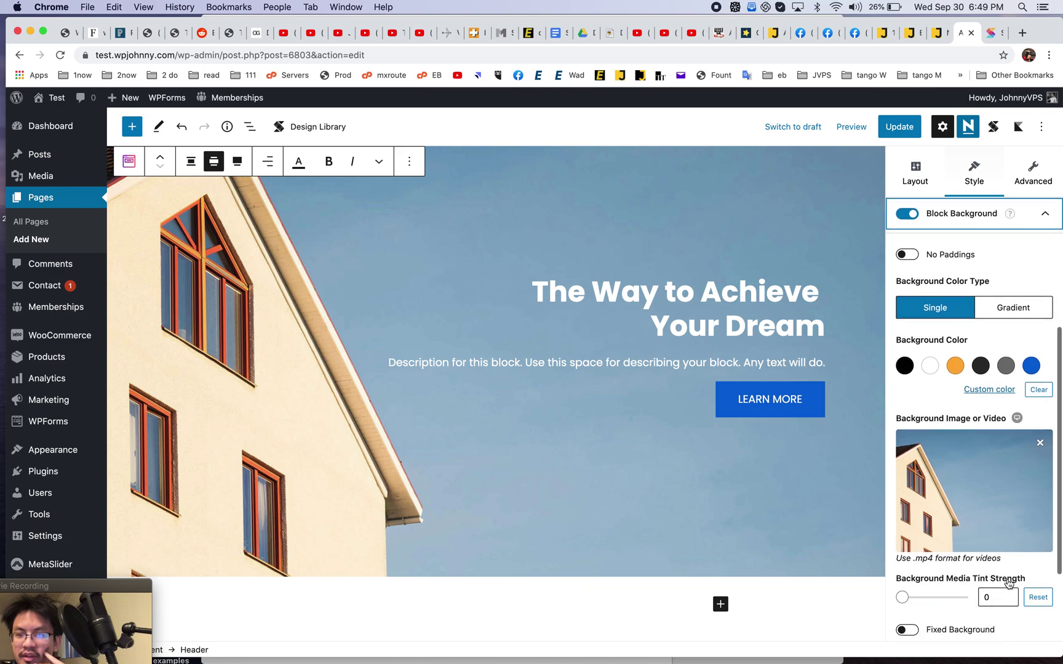
# Swap the background image for the green tea-field photo and set tint strength to 3
pyautogui.click(991, 383)
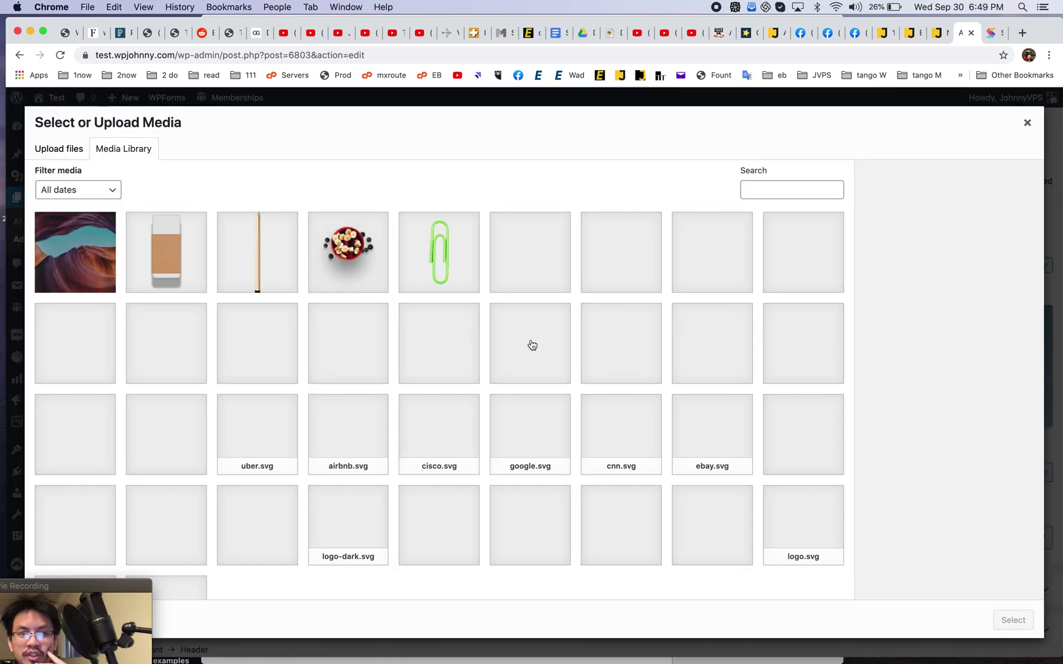
pyautogui.scroll(-10, 246, 400)
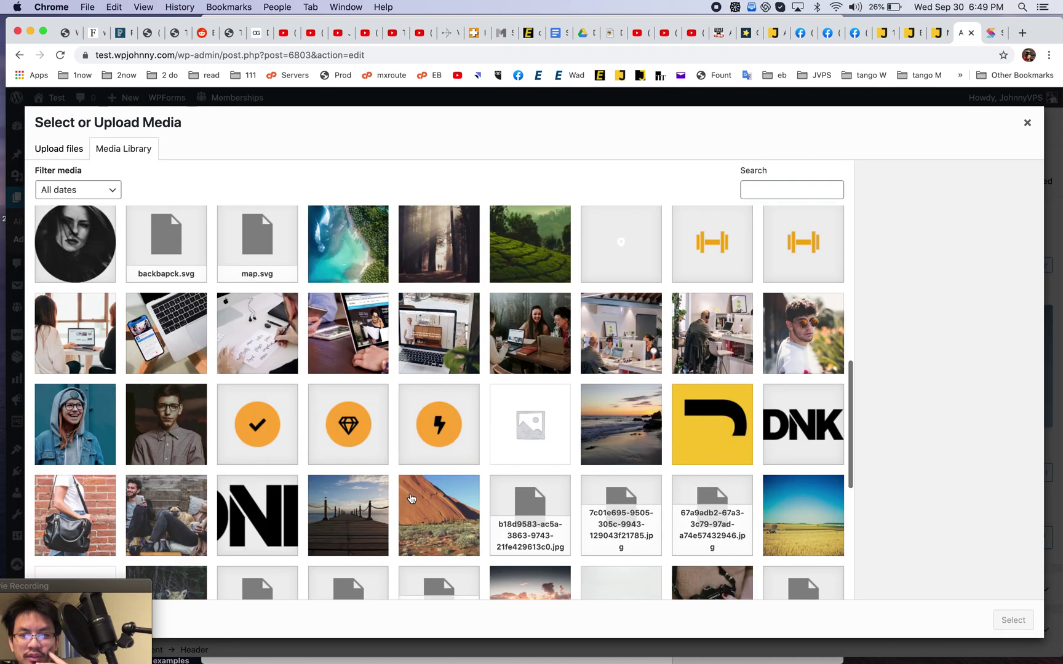
pyautogui.scroll(3, 408, 498)
pyautogui.click(522, 357)
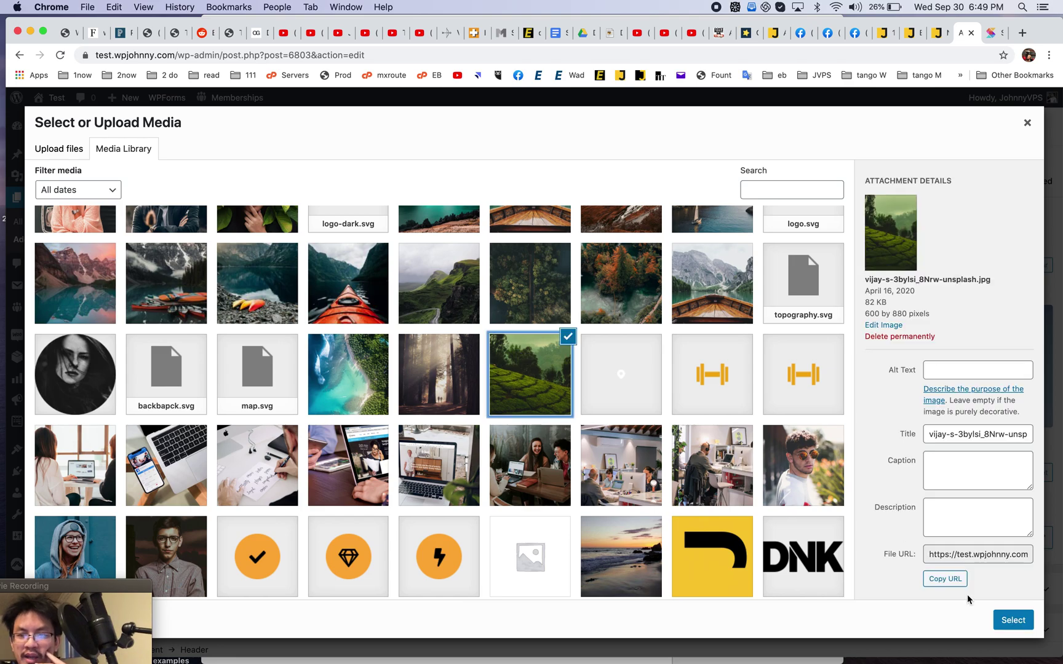
pyautogui.click(1012, 621)
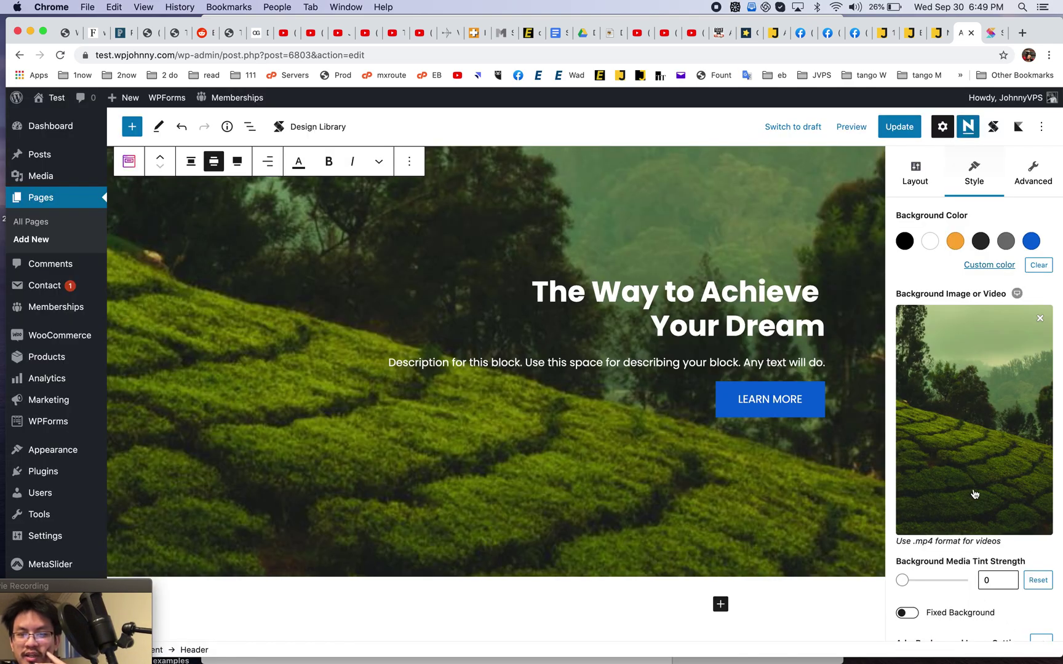
pyautogui.scroll(-3, 974, 494)
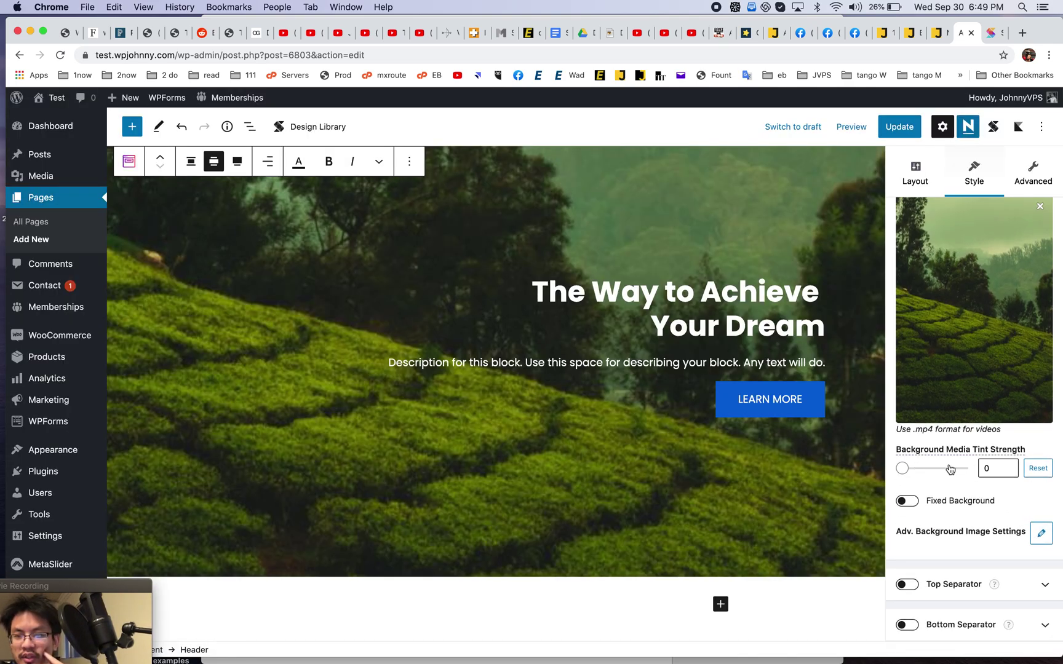
pyautogui.moveTo(911, 474); pyautogui.dragTo(927, 476)
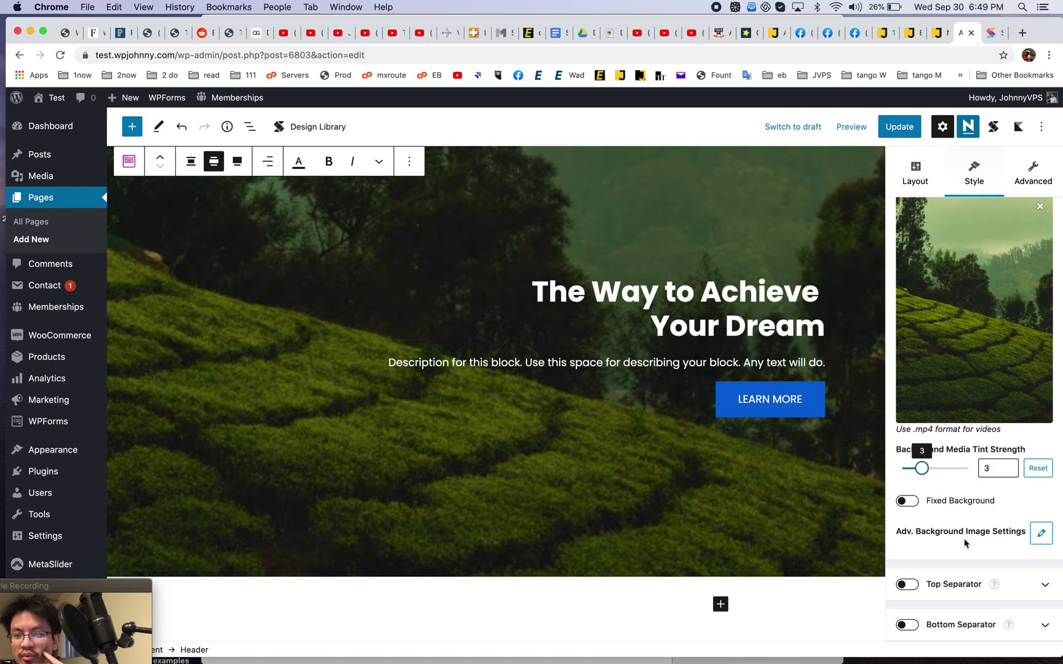
pyautogui.scroll(-1, 923, 535)
pyautogui.scroll(-5, 802, 501)
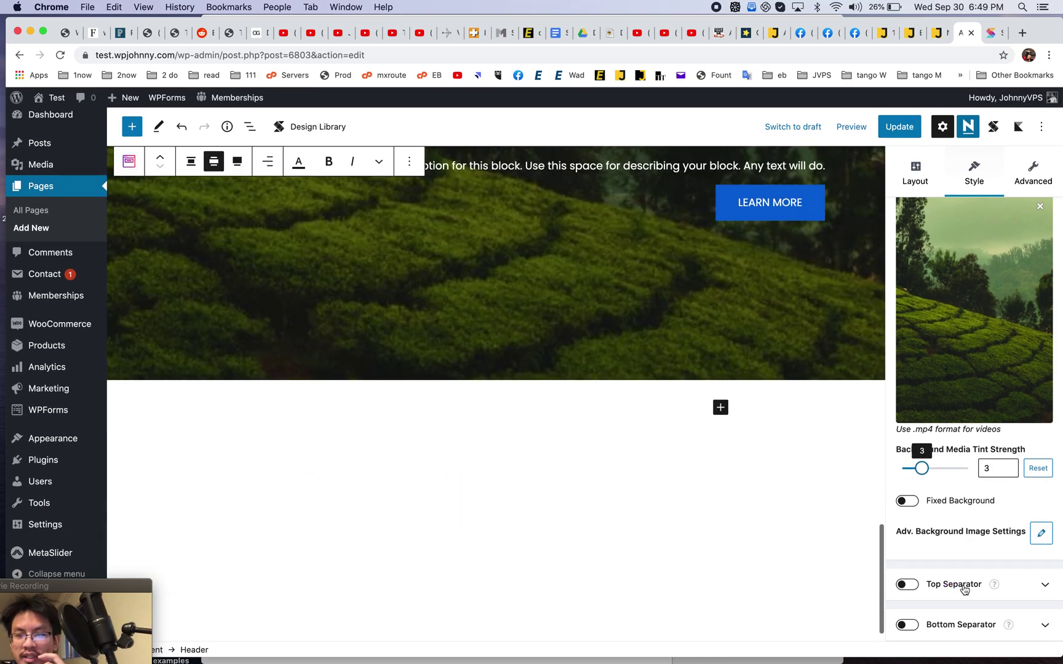
pyautogui.click(1031, 589)
# Turn on wave separators along the header's top and bottom edges
pyautogui.click(1031, 590)
pyautogui.moveTo(1021, 592)
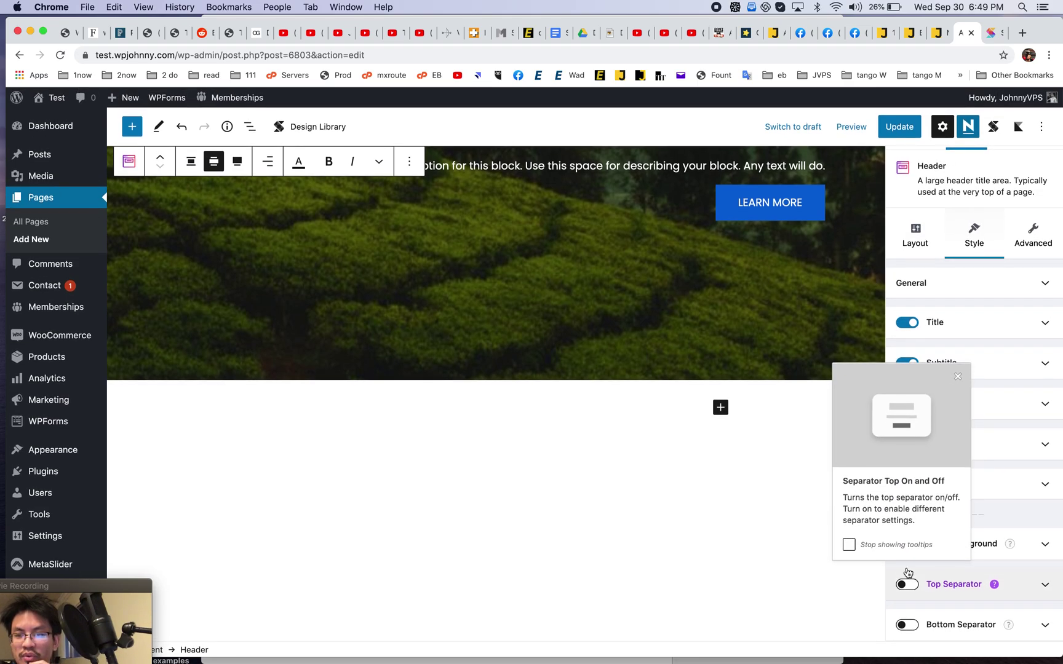
pyautogui.click(907, 584)
pyautogui.scroll(5, 770, 472)
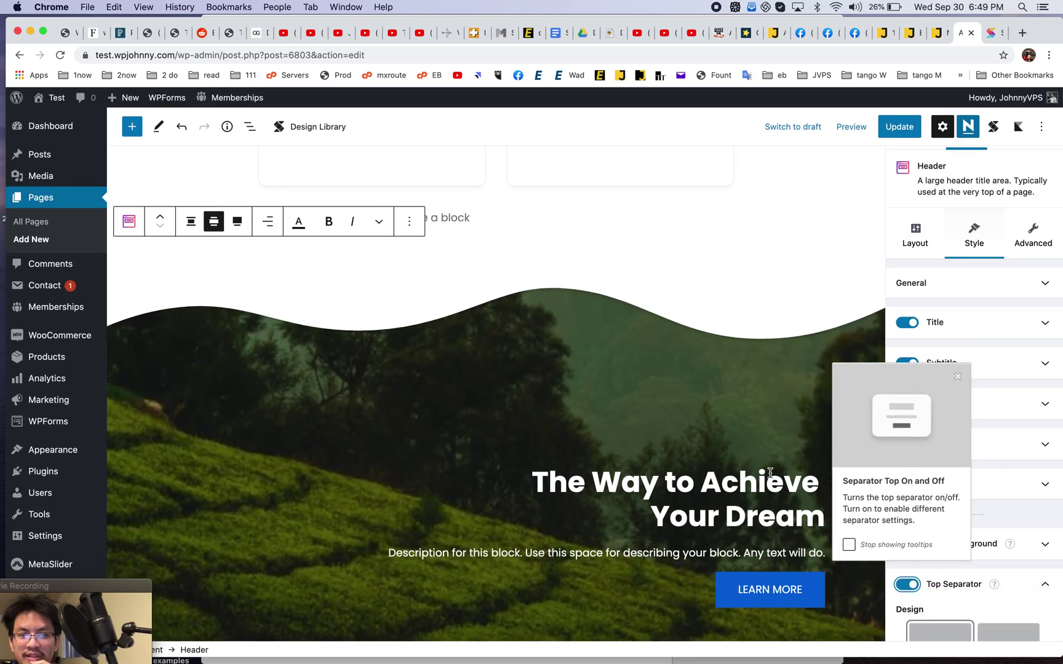
pyautogui.scroll(-6, 770, 472)
pyautogui.scroll(-9, 1010, 590)
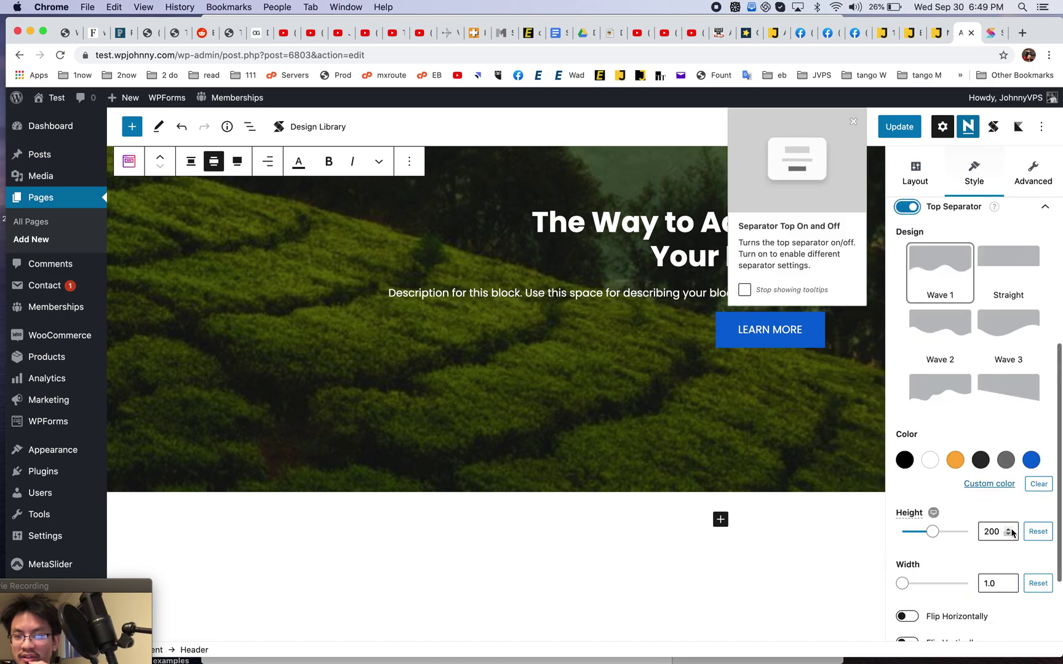
pyautogui.scroll(-4, 933, 542)
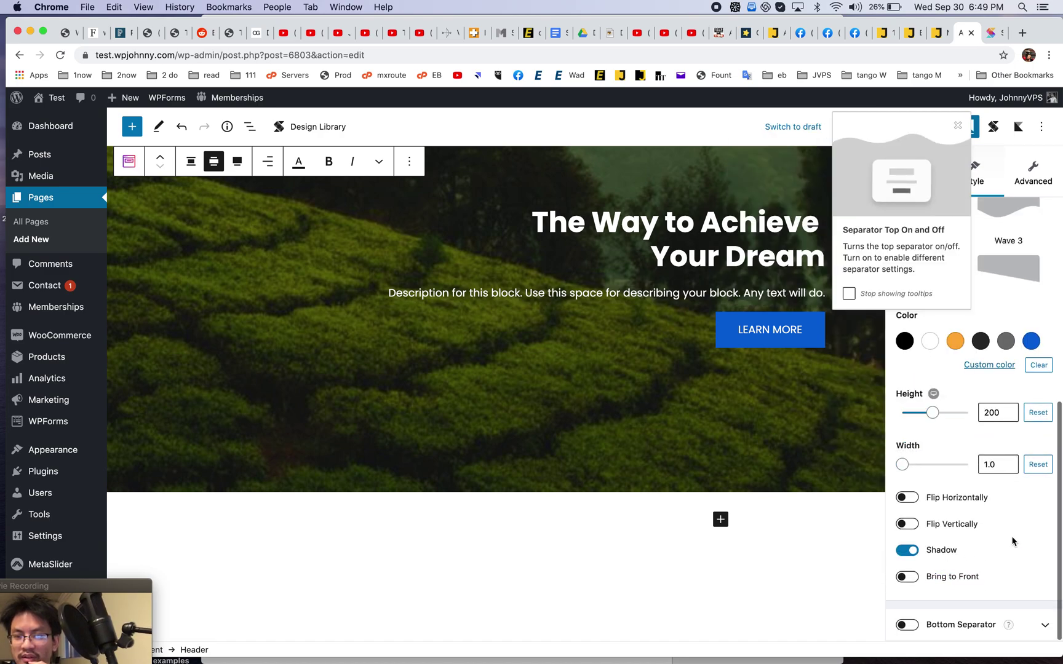
pyautogui.click(920, 623)
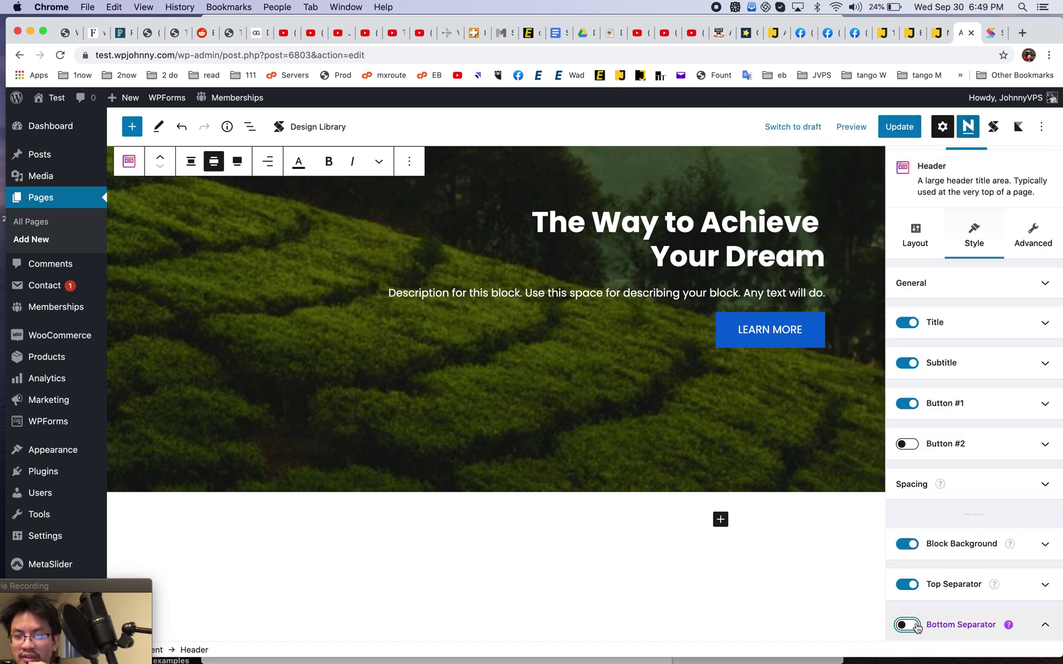
pyautogui.click(908, 625)
# Update the page to save the separator changes
pyautogui.scroll(5, 790, 518)
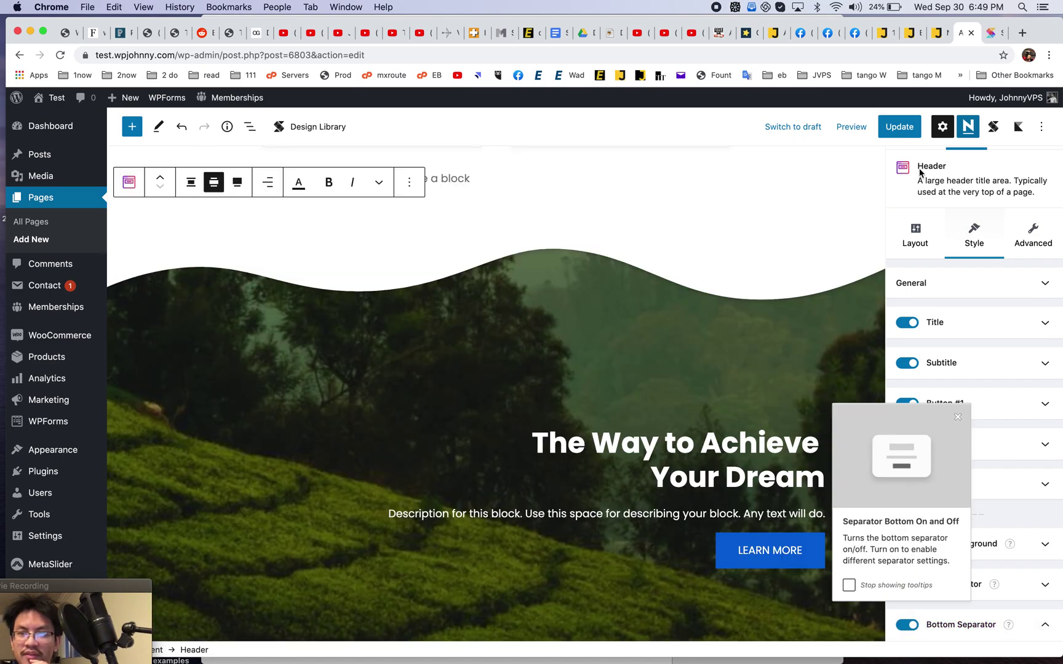
pyautogui.click(900, 130)
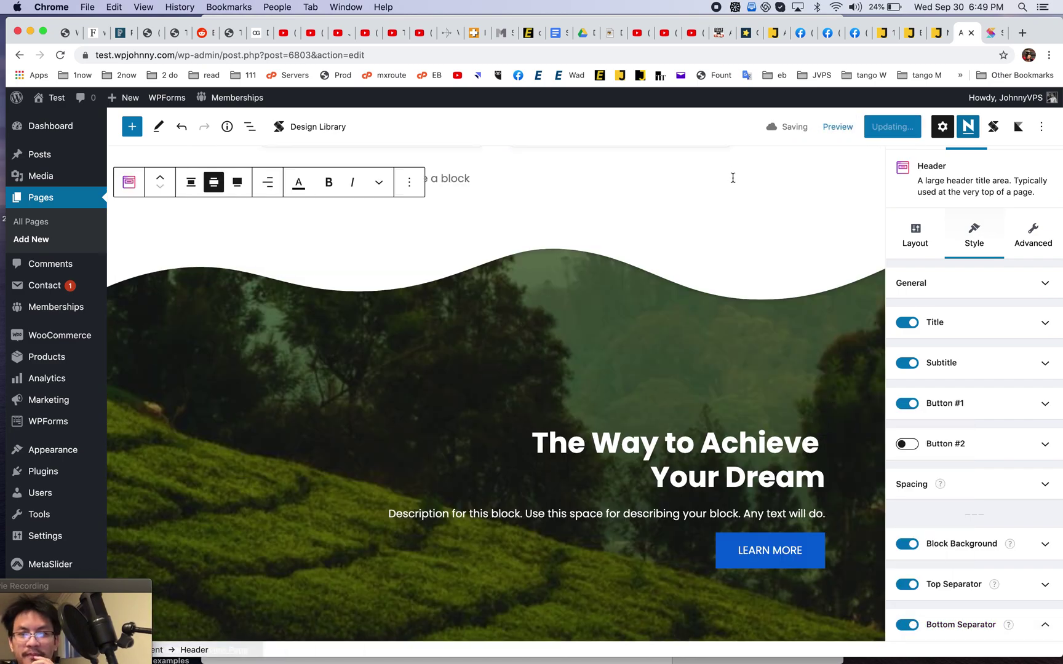
pyautogui.click(845, 131)
# Preview the page in a new tab, close the Stackable site tab, and scroll the wavy tea-field header
pyautogui.click(762, 245)
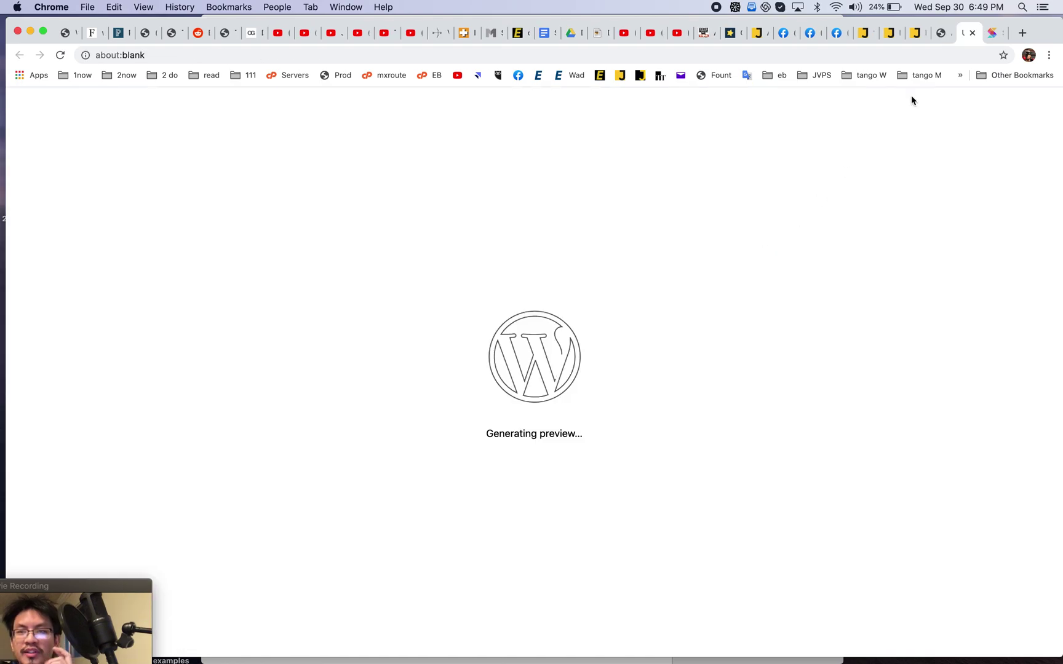
pyautogui.click(996, 36)
pyautogui.click(998, 33)
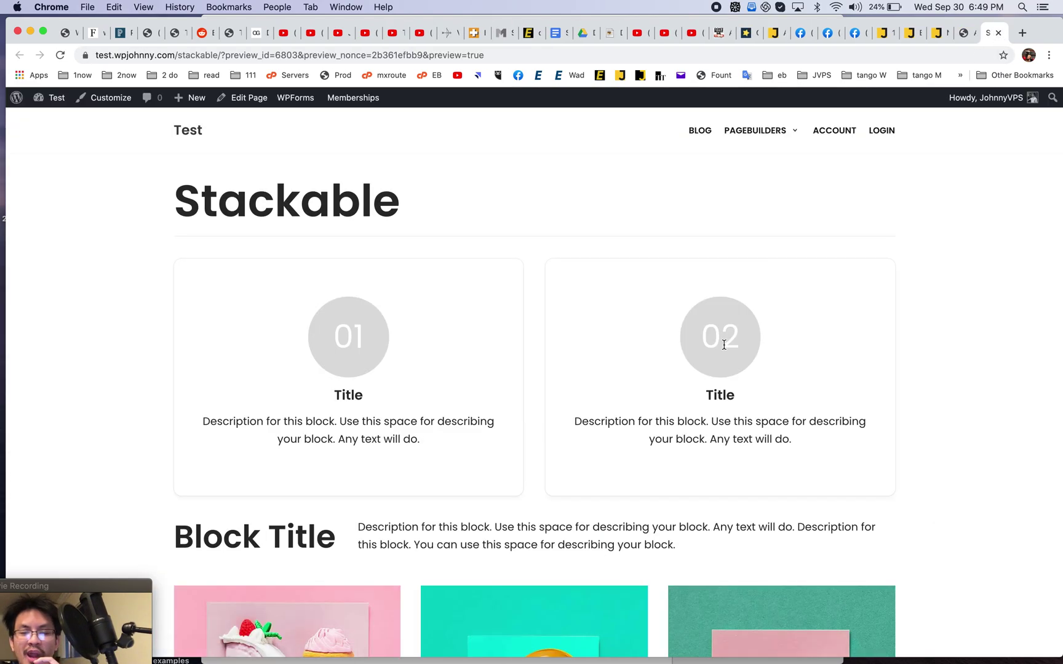
pyautogui.scroll(-20, 724, 345)
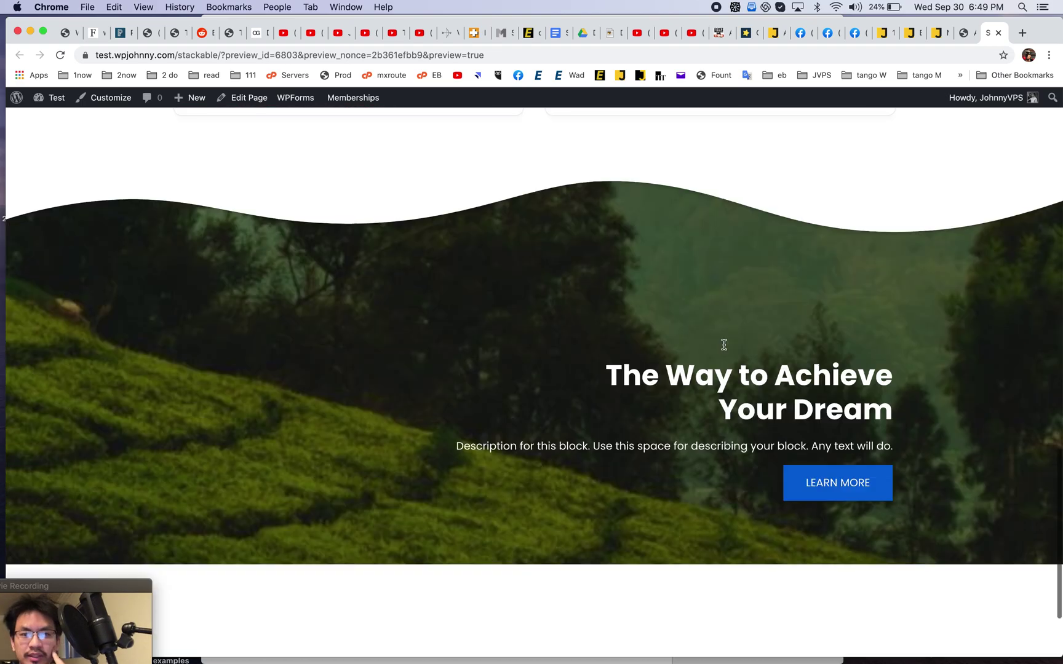
pyautogui.scroll(3, 724, 349)
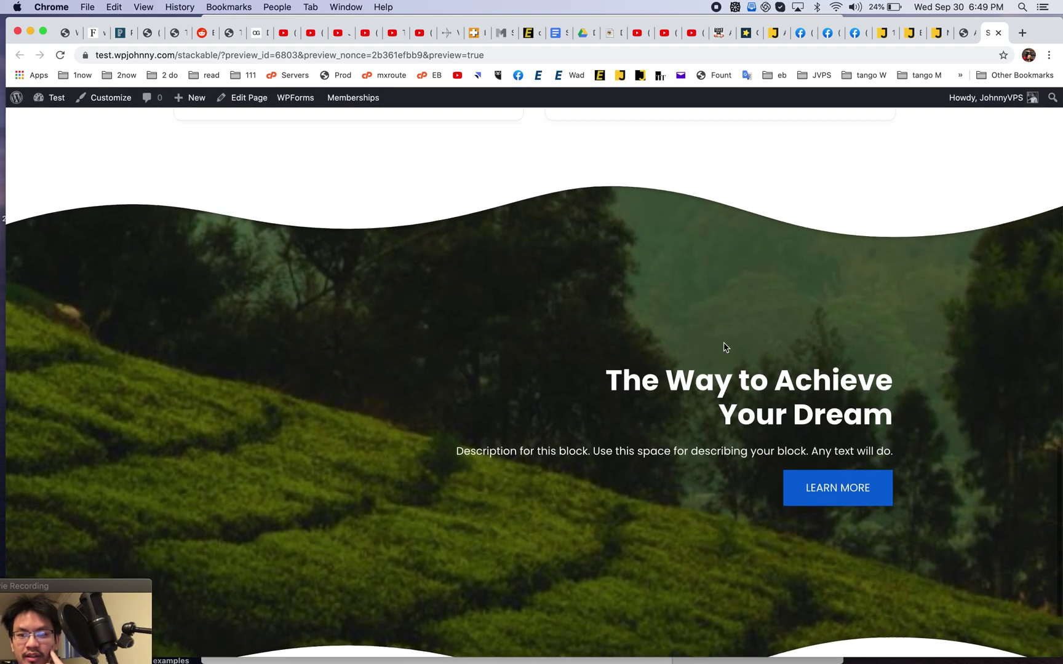
pyautogui.scroll(10, 745, 362)
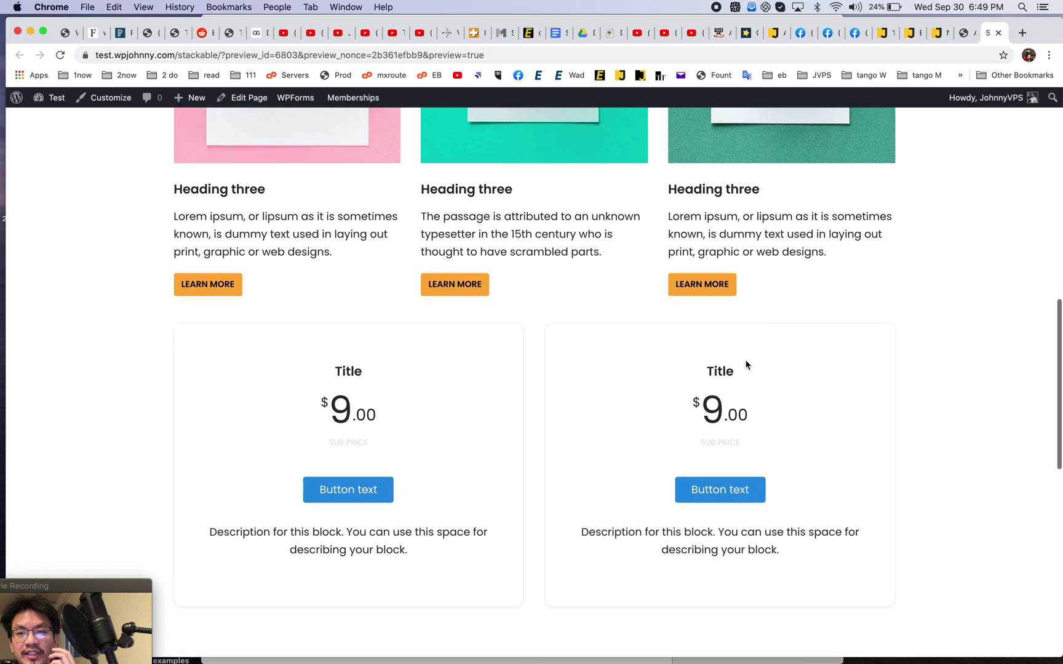
pyautogui.scroll(-12, 744, 362)
pyautogui.scroll(-1, 746, 365)
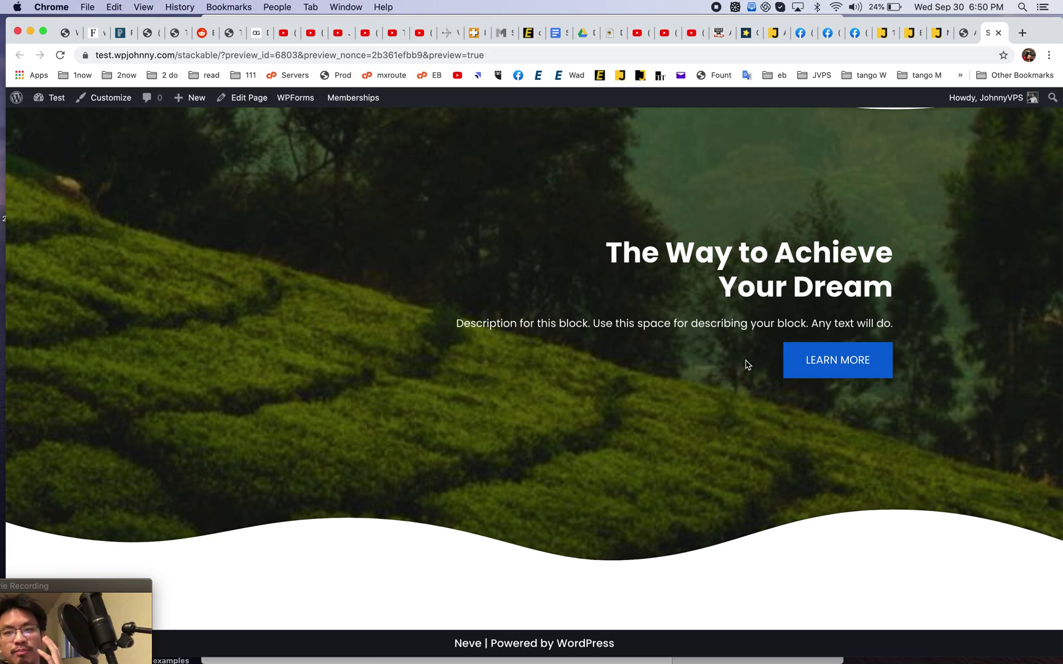
# Switch back to the page editor tab
pyautogui.click(960, 40)
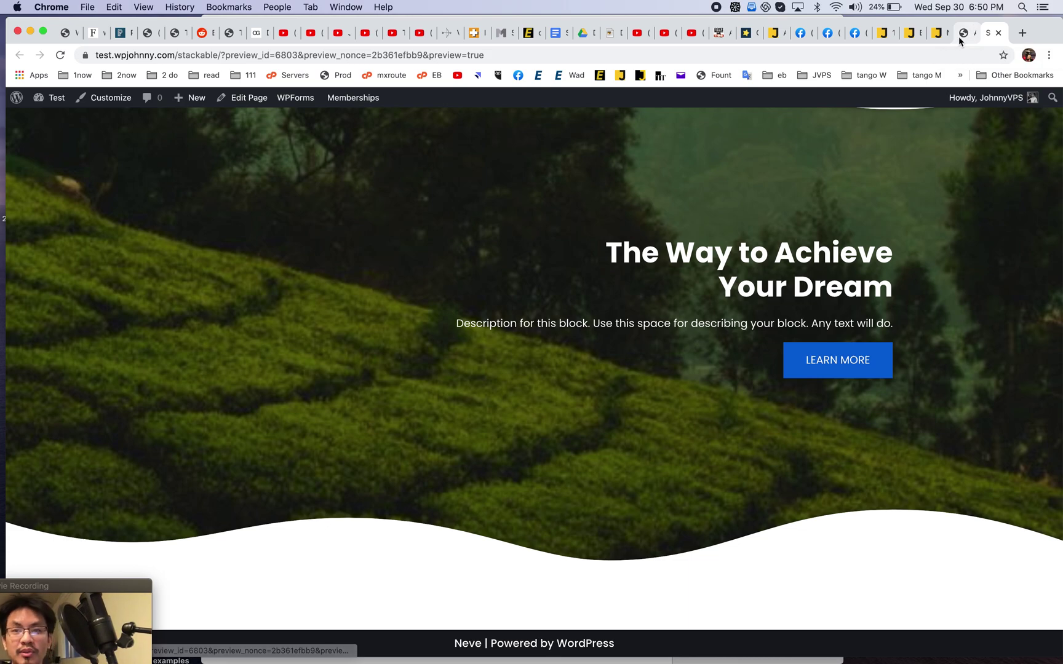
pyautogui.scroll(-10, 830, 368)
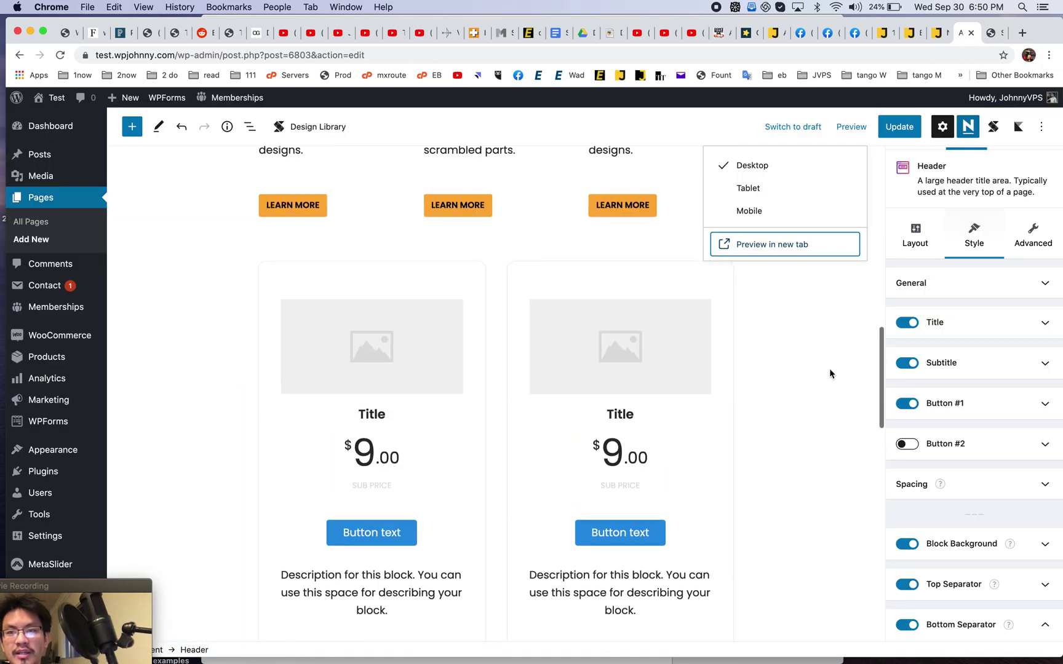
pyautogui.scroll(1, 829, 369)
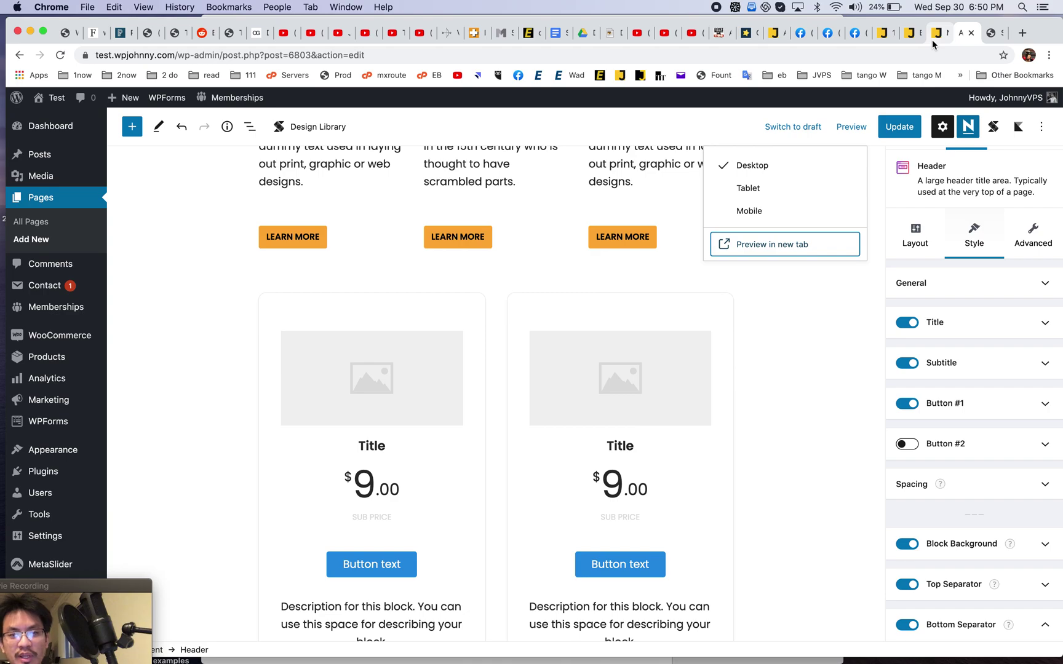